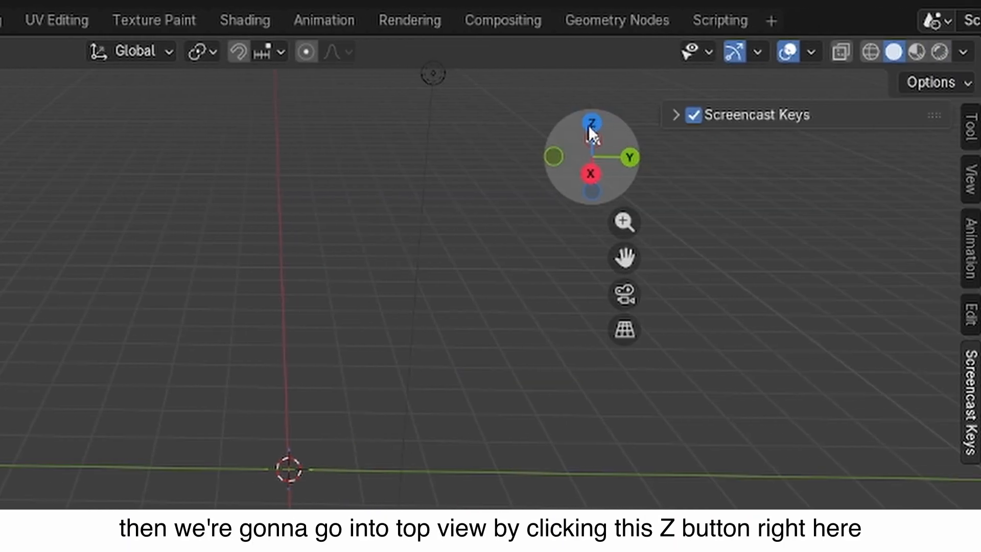
# - Switch to the top view and add a Bézier curve at the scene origin
pyautogui.click(590, 125)
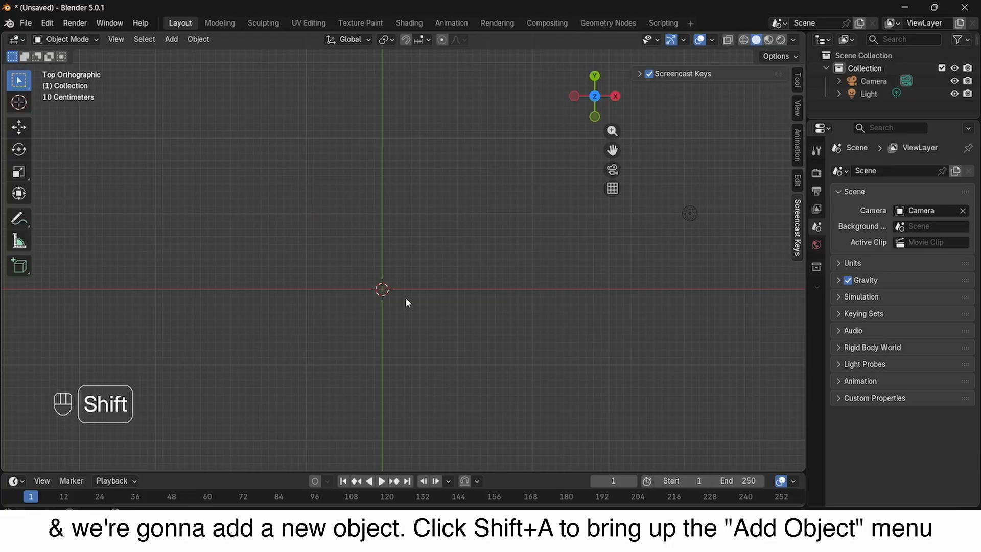
pyautogui.hotkey('shift', 'a')
pyautogui.moveTo(346, 276)
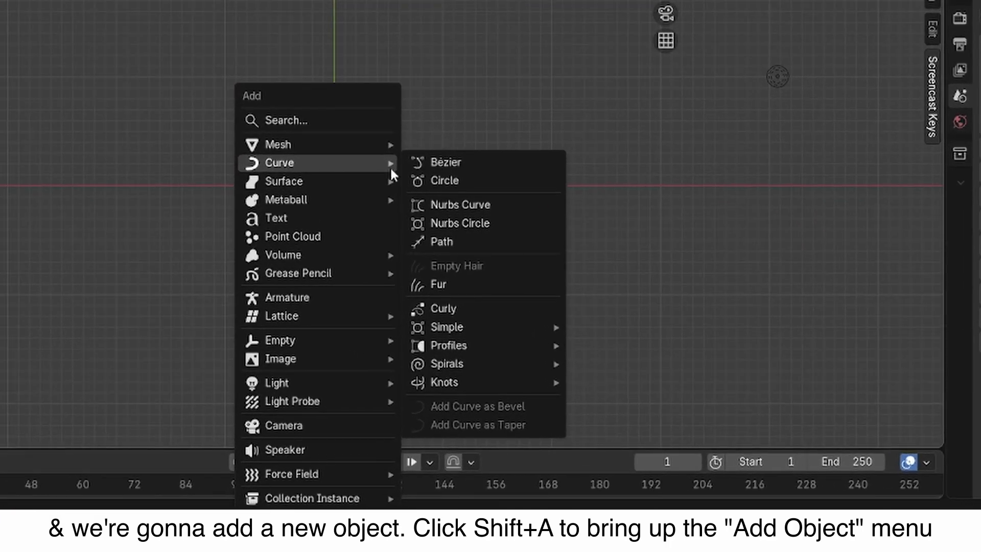
pyautogui.click(478, 166)
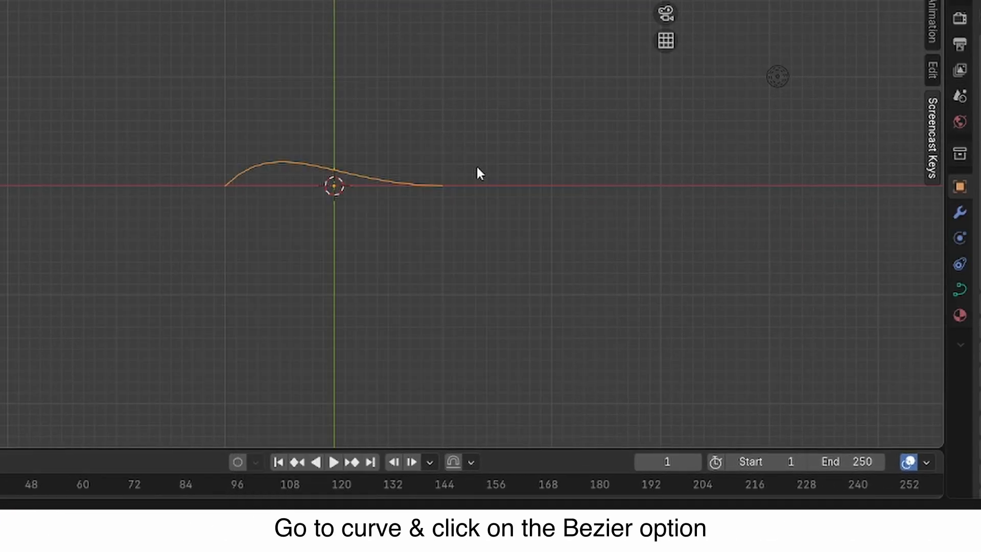
pyautogui.scroll(5, 216, 209)
pyautogui.keyDown('shift'); pyautogui.moveTo(449, 207); pyautogui.dragTo(561, 193, button='middle'); pyautogui.keyUp('shift')
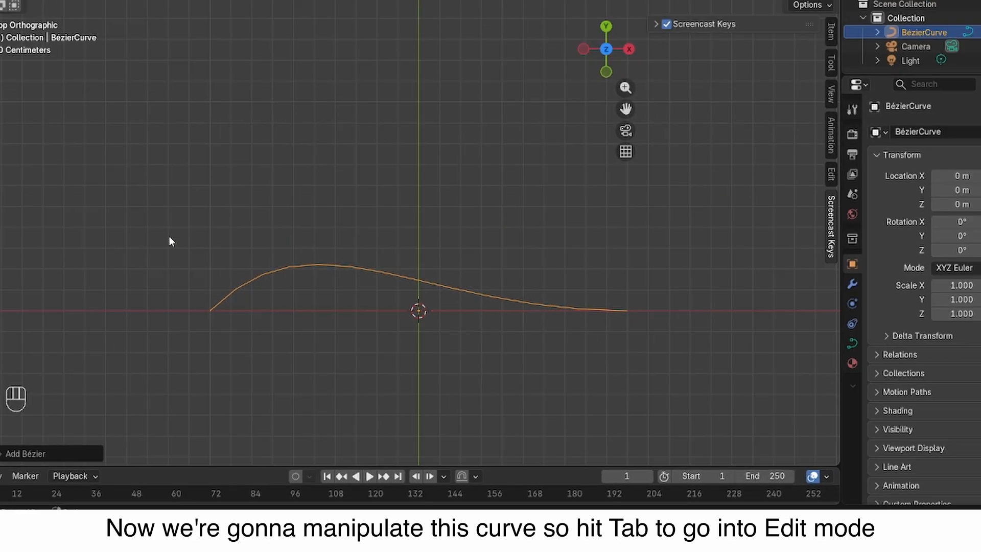
# - Enter Edit Mode on the curve, select both of its control points and subdivide the segment once
pyautogui.moveTo(73, 151); pyautogui.dragTo(766, 331)
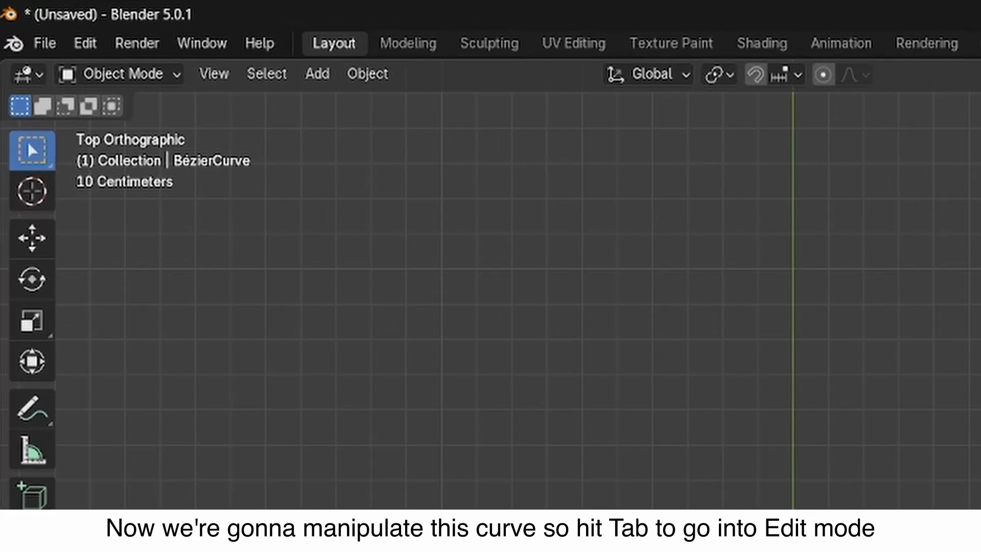
pyautogui.press('Tab')
pyautogui.moveTo(188, 252); pyautogui.dragTo(667, 403)
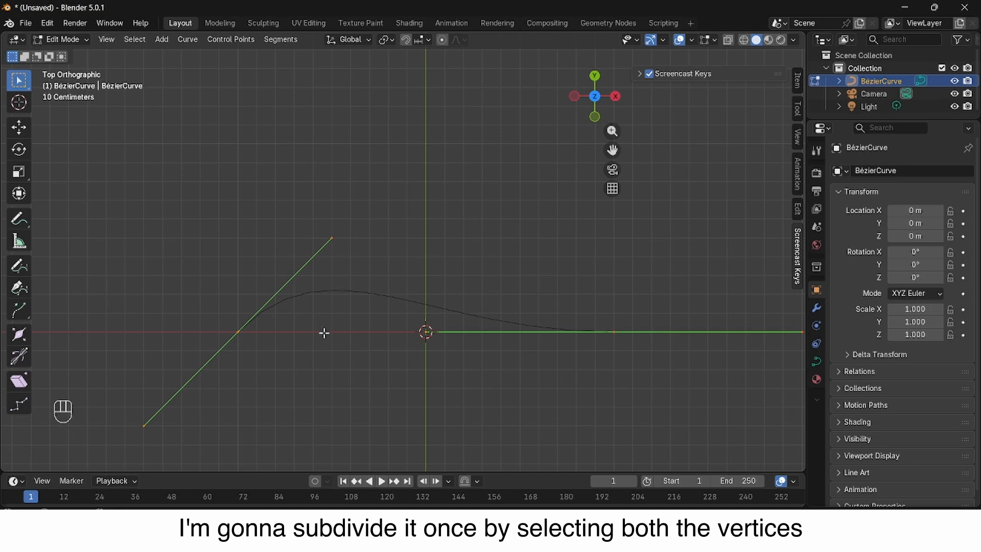
pyautogui.rightClick(383, 301)
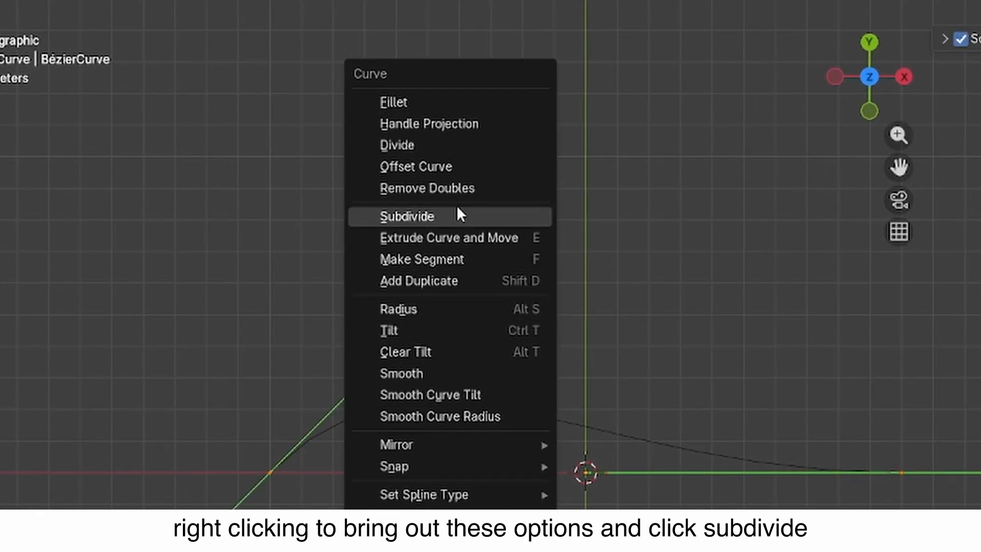
pyautogui.click(434, 217)
# - Move the new middle control point upward to form a hump and rotate its handles to nearly horizontal
pyautogui.click(526, 414)
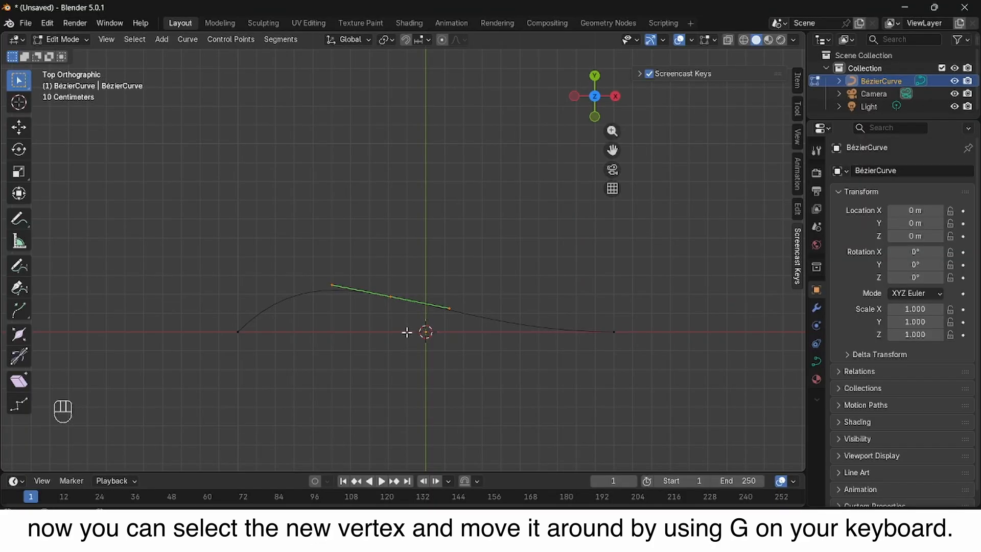
pyautogui.press('g')
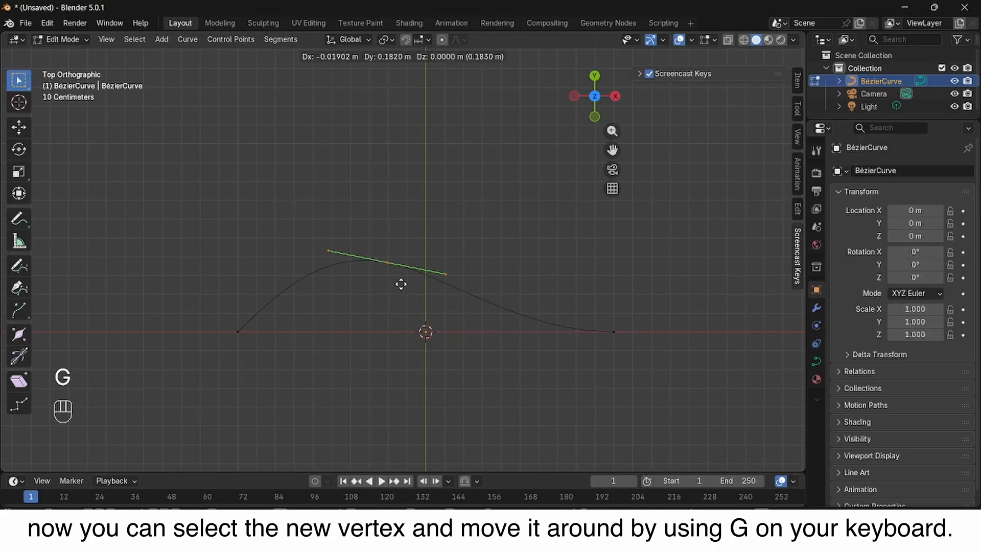
pyautogui.click(392, 267)
pyautogui.press('r')
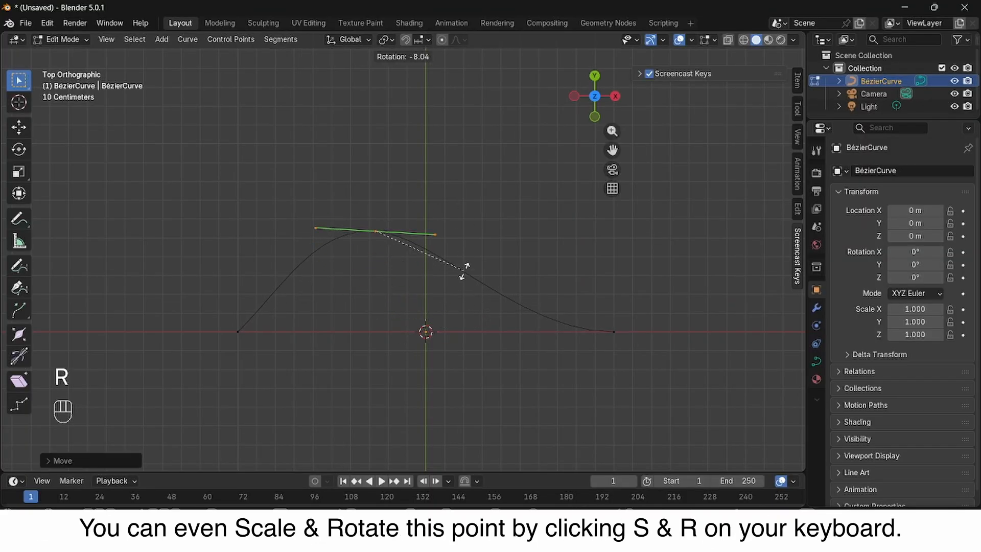
pyautogui.click(465, 269)
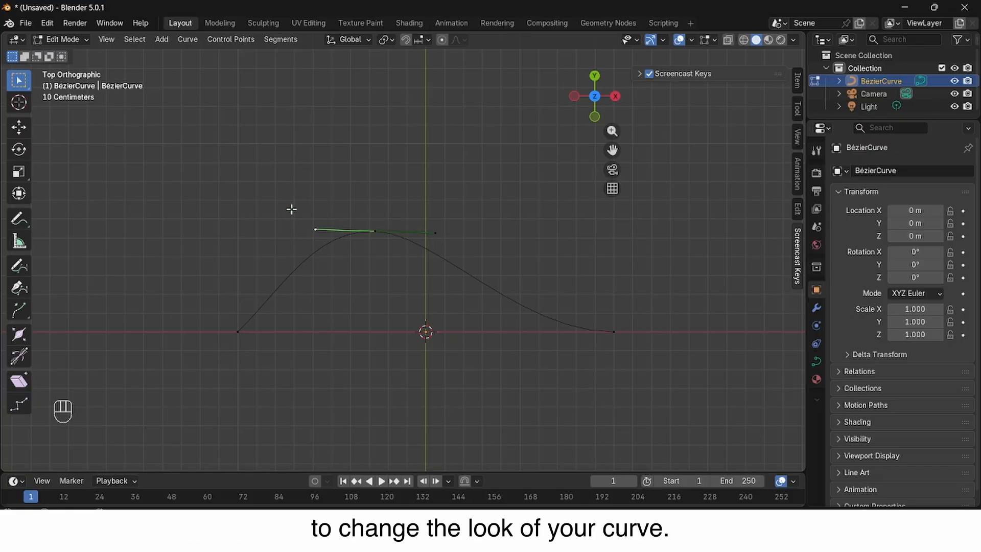
# - Select the middle point's handle on the +X side by itself and scale it to about twice its length
pyautogui.moveTo(320, 236); pyautogui.dragTo(320, 237)
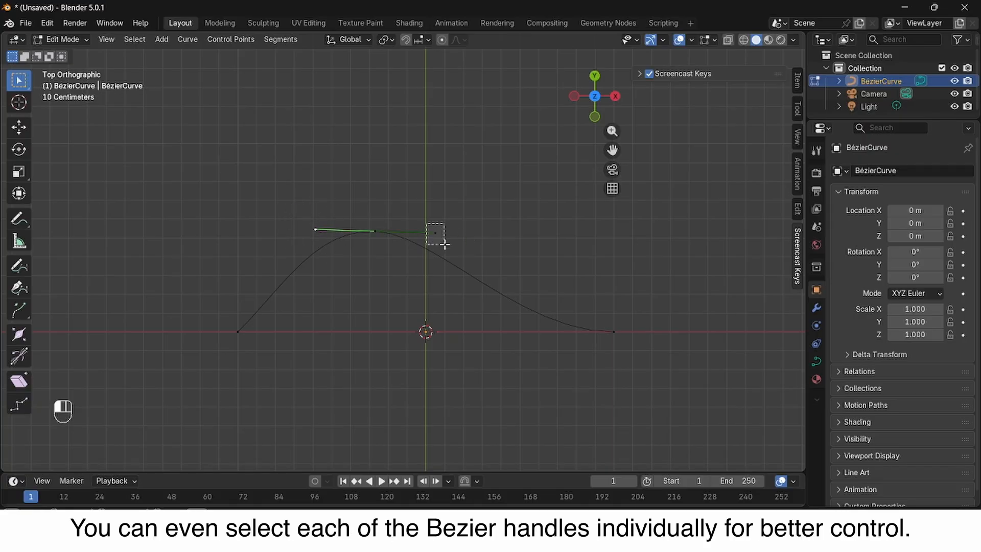
pyautogui.press('s')
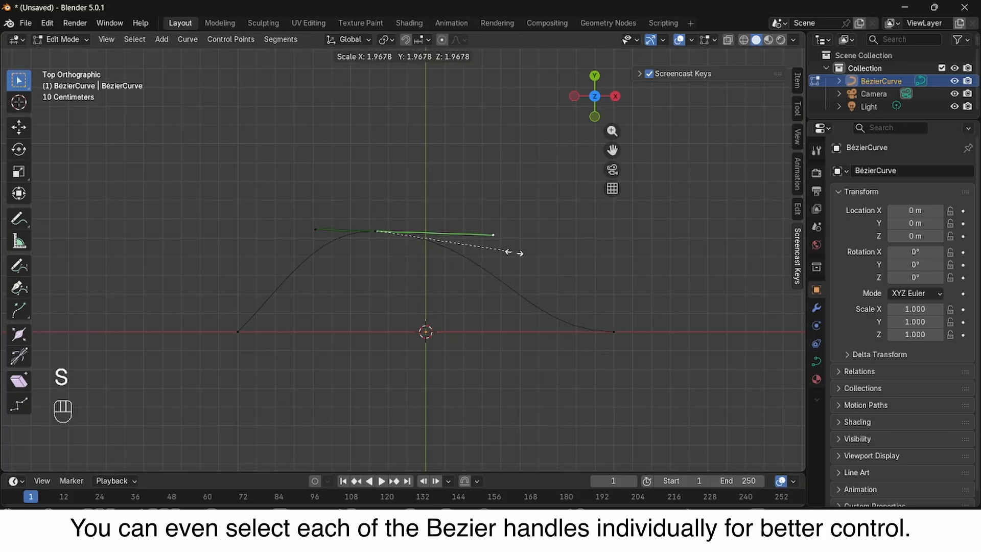
pyautogui.click(517, 243)
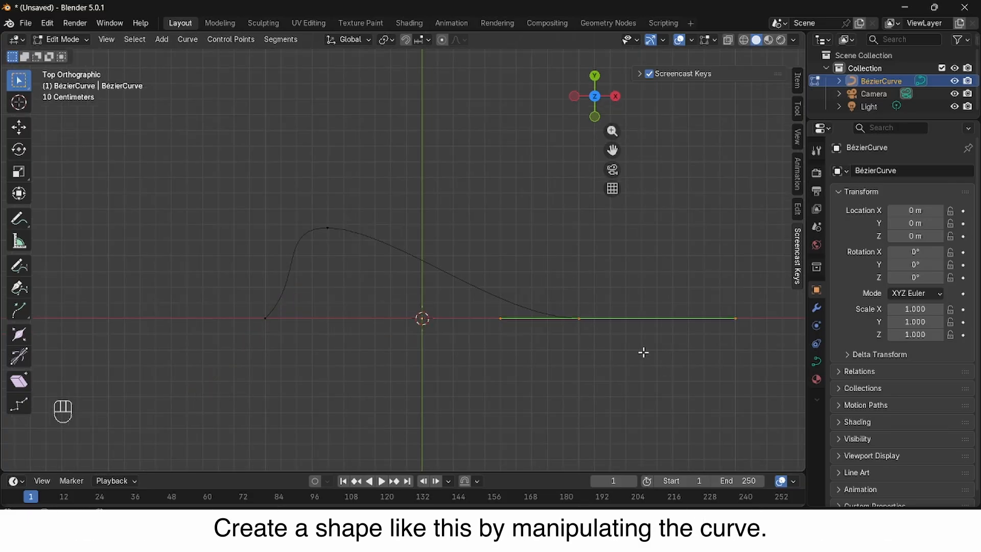
# - Move the curve's +X end point about 1.1 m toward -X to make a narrow bell shape, and deselect it
pyautogui.press('g')
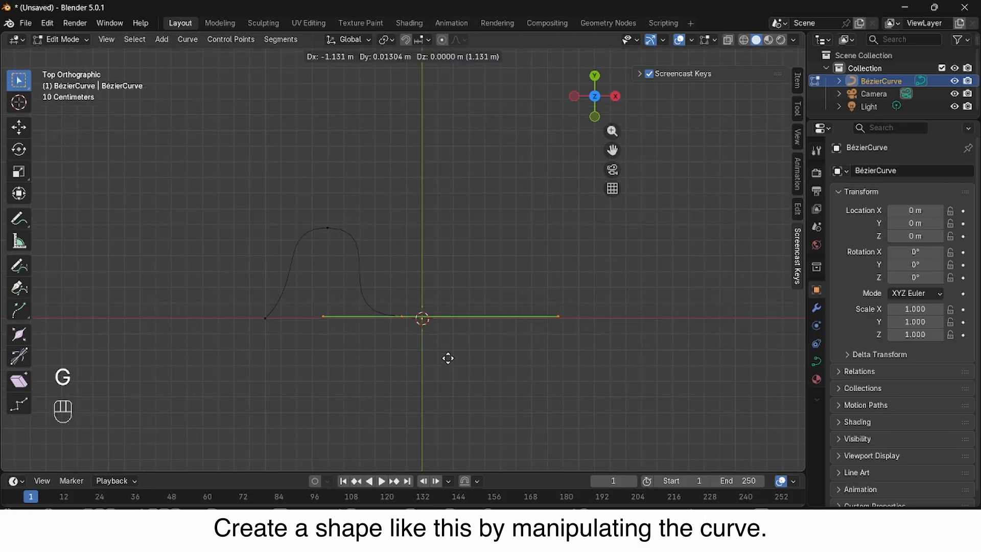
pyautogui.click(455, 360)
pyautogui.click(455, 360)
pyautogui.scroll(-3, 455, 360)
pyautogui.scroll(6, 403, 286)
pyautogui.keyDown('shift'); pyautogui.moveTo(287, 270); pyautogui.dragTo(475, 284, button='middle'); pyautogui.keyUp('shift')
pyautogui.click(483, 234)
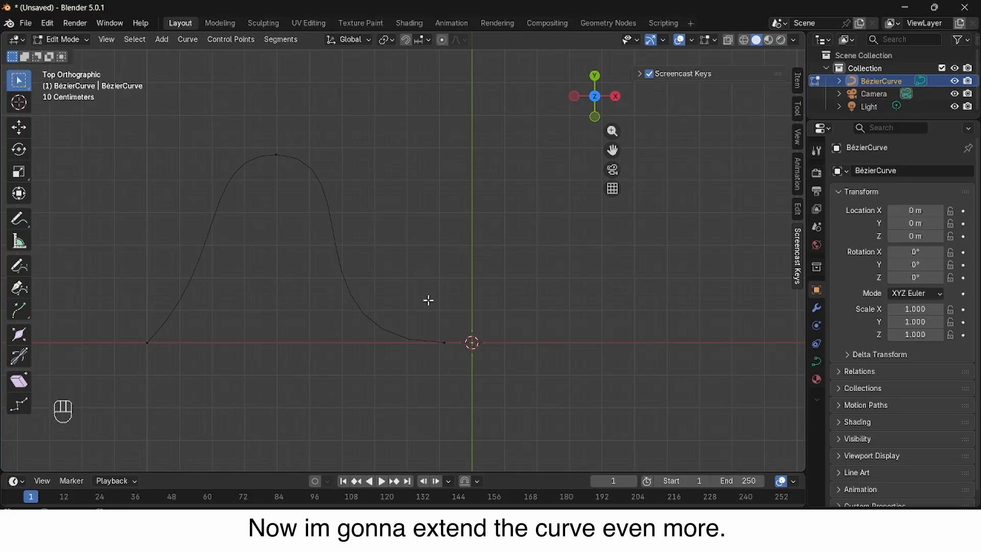
# - Extrude the curve's +X end point upward, shorten its handles, and extend the curve into a downward bend with rotated handles
pyautogui.click(444, 342)
pyautogui.press('e')
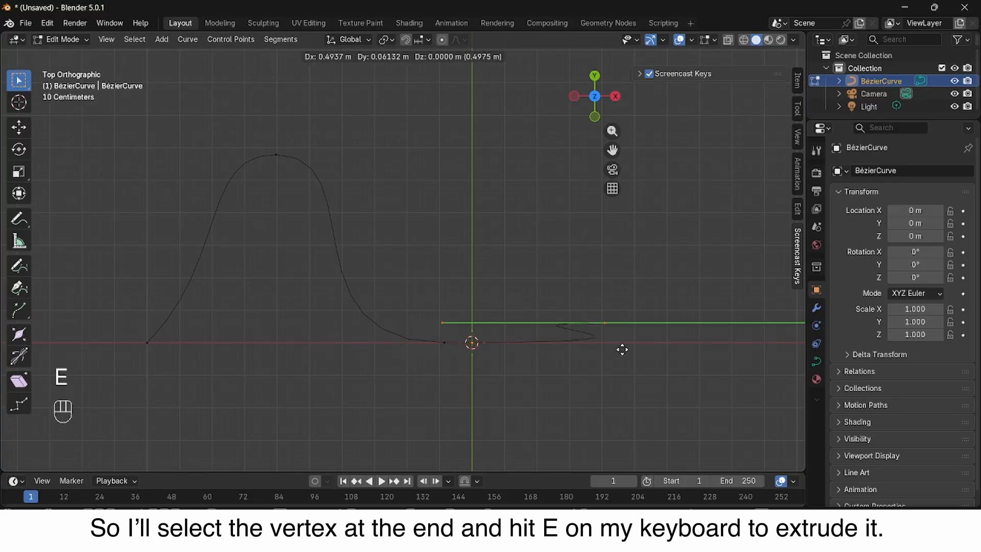
pyautogui.click(547, 136)
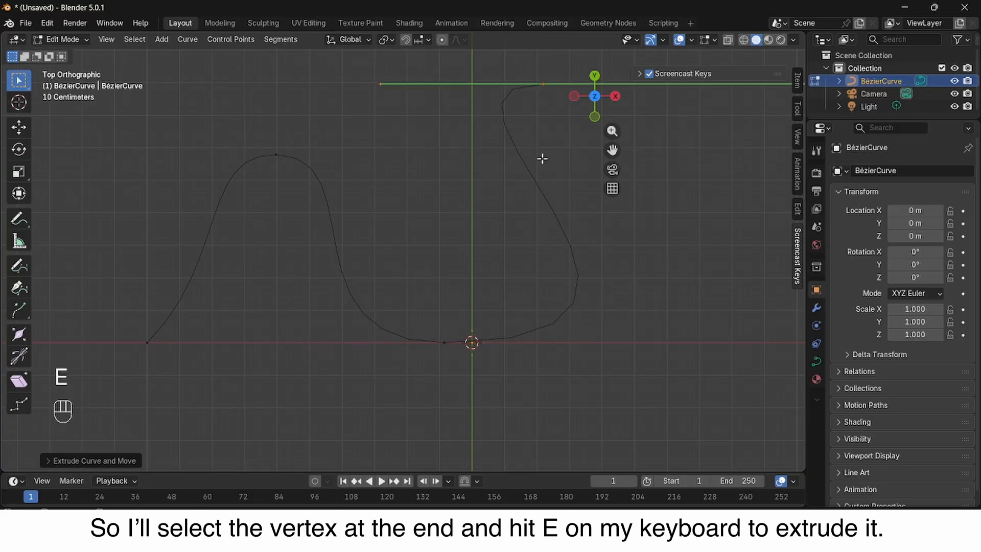
pyautogui.scroll(-4, 532, 206)
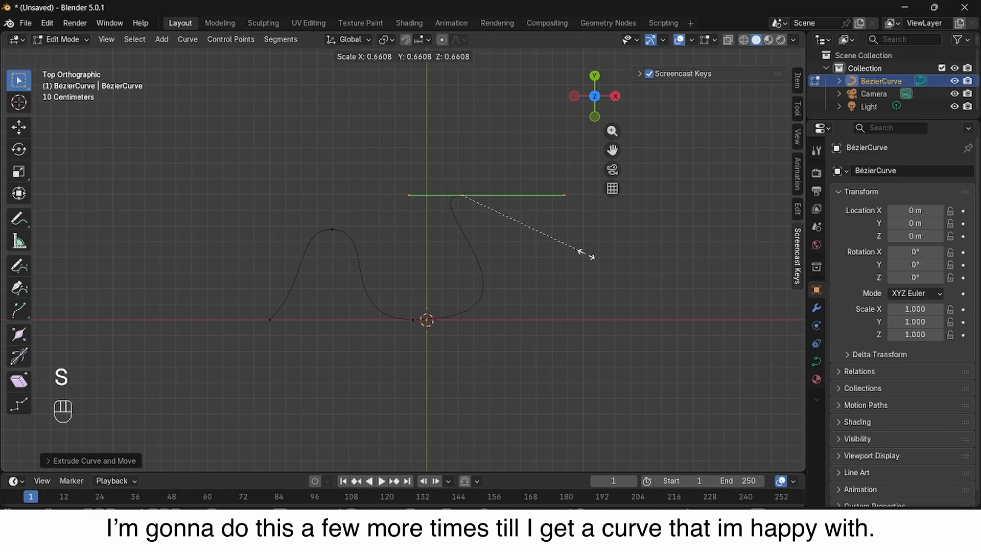
pyautogui.click(517, 260)
pyautogui.press('r')
pyautogui.click(508, 335)
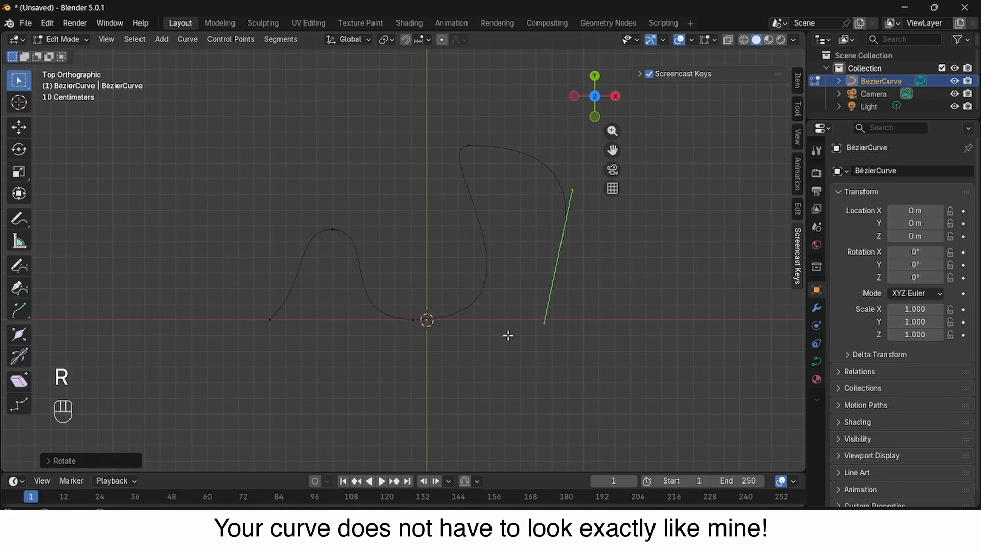
# - Extrude further points down below the X axis and toward +X, moving and rotating their handles into a winding path
pyautogui.press('s')
pyautogui.press('g')
pyautogui.press('e')
pyautogui.click(527, 390)
pyautogui.press('r')
pyautogui.press('g')
pyautogui.click(505, 272)
pyautogui.press('r')
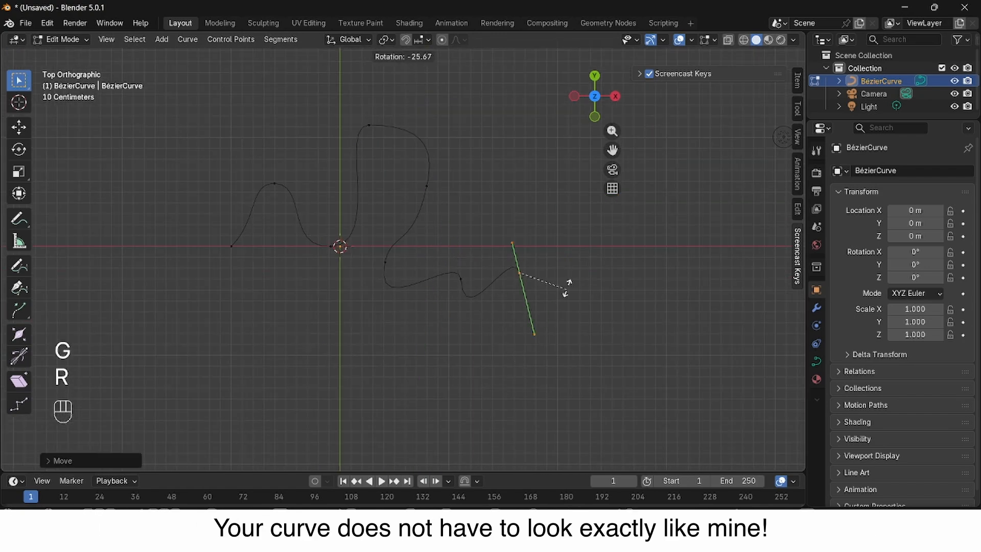
pyautogui.click(464, 280)
pyautogui.press('r')
# - Extrude more points at the +X end to form a deep dip followed by a tall loop
pyautogui.press('e')
pyautogui.scroll(-2, 543, 342)
pyautogui.click(543, 342)
pyautogui.press('e')
pyautogui.click(504, 423)
pyautogui.press('g')
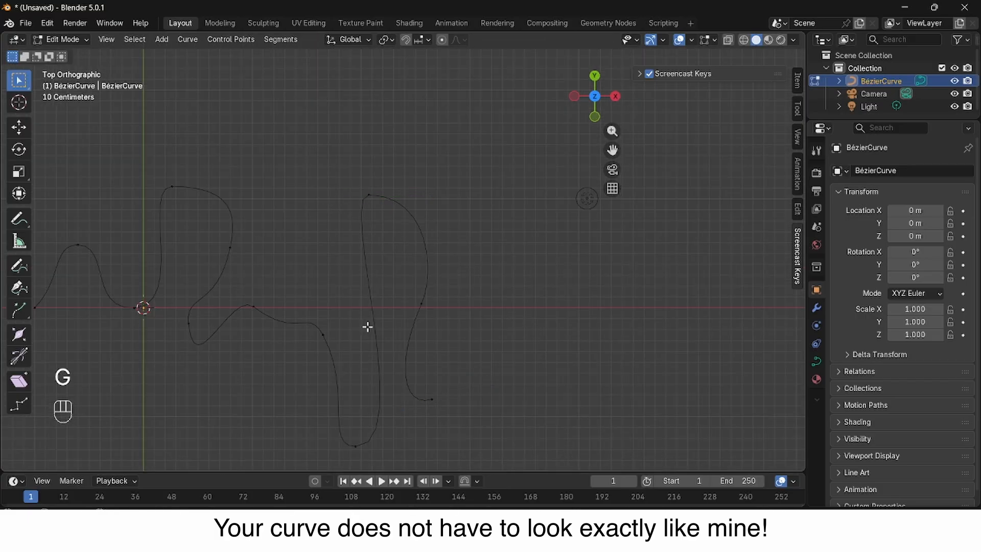
# - Extrude several points from the curve's -X end and rotate their handles to add winding loops on that side
pyautogui.press('e')
pyautogui.click(426, 332)
pyautogui.press('e')
pyautogui.click(330, 390)
pyautogui.press('r')
pyautogui.click(422, 287)
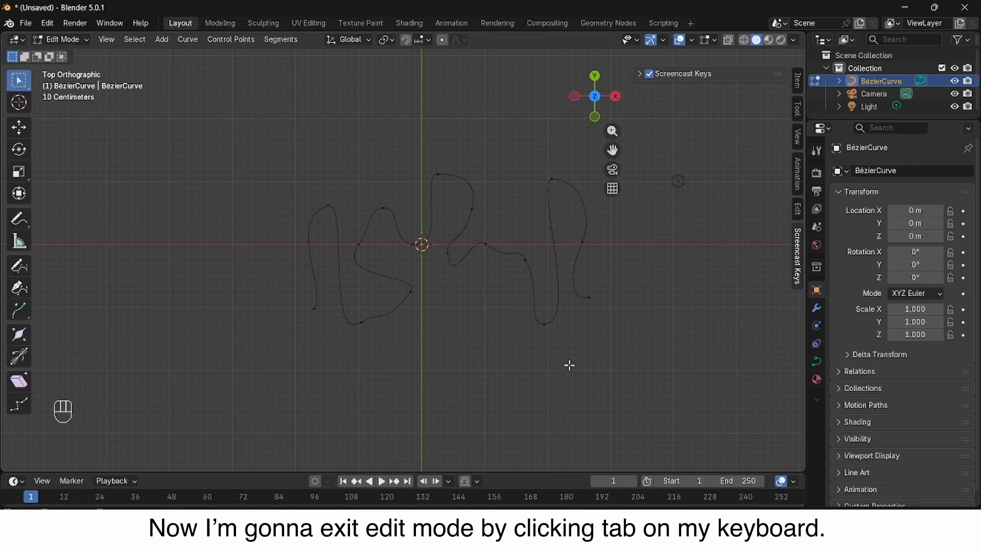
# - Return to Object Mode and rotate the curve 90° about the global X axis
pyautogui.press('Tab')
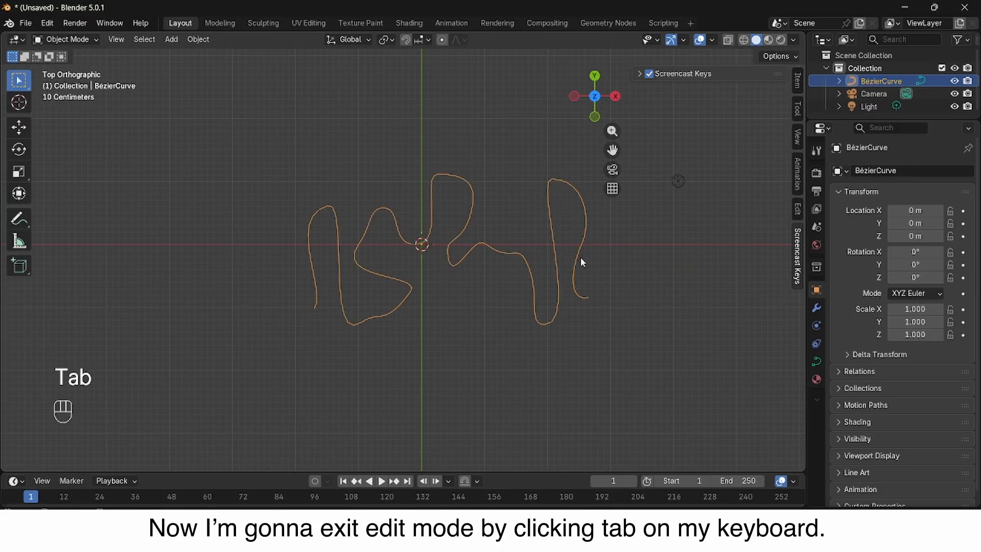
pyautogui.moveTo(580, 257); pyautogui.dragTo(472, 323, button='middle')
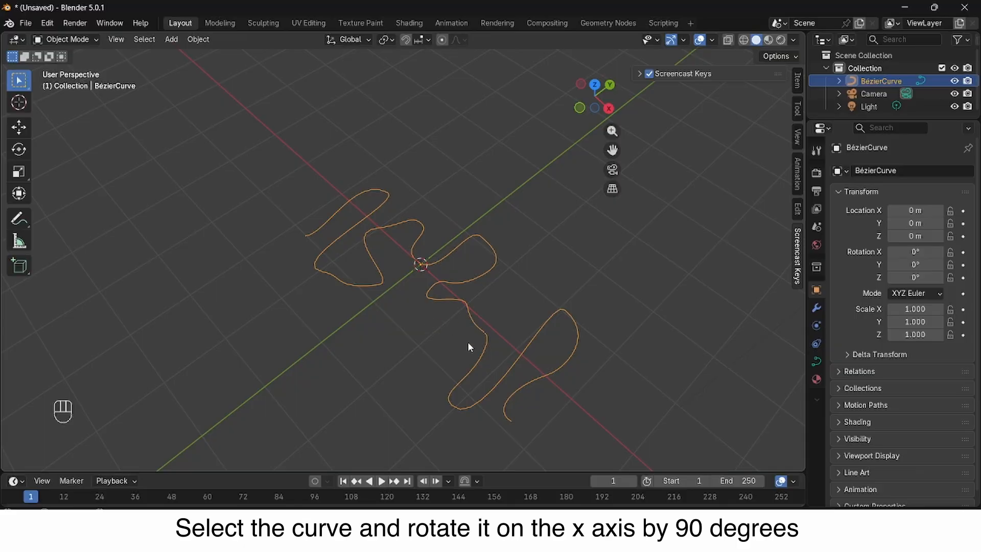
pyautogui.press('r')
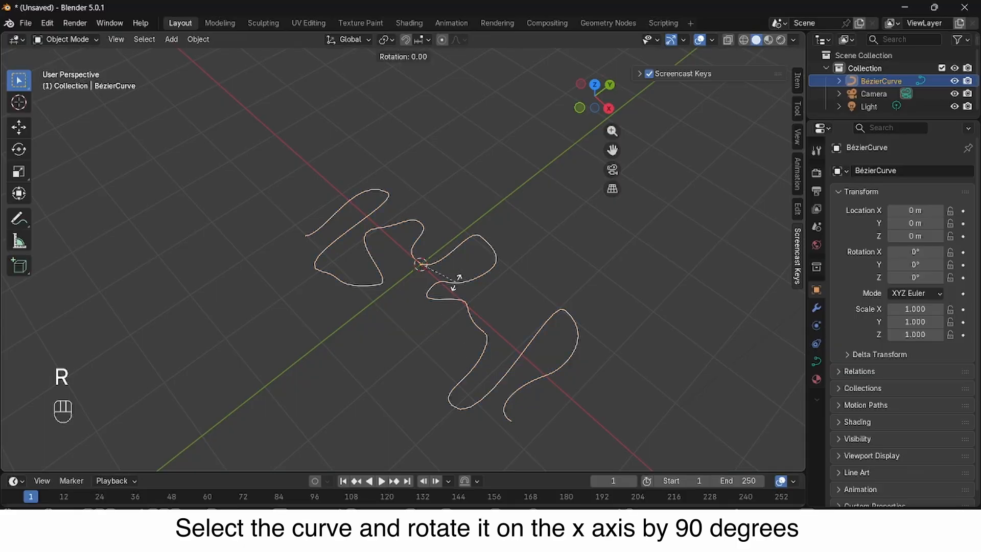
pyautogui.press('x')
pyautogui.press('9')
pyautogui.press('0')
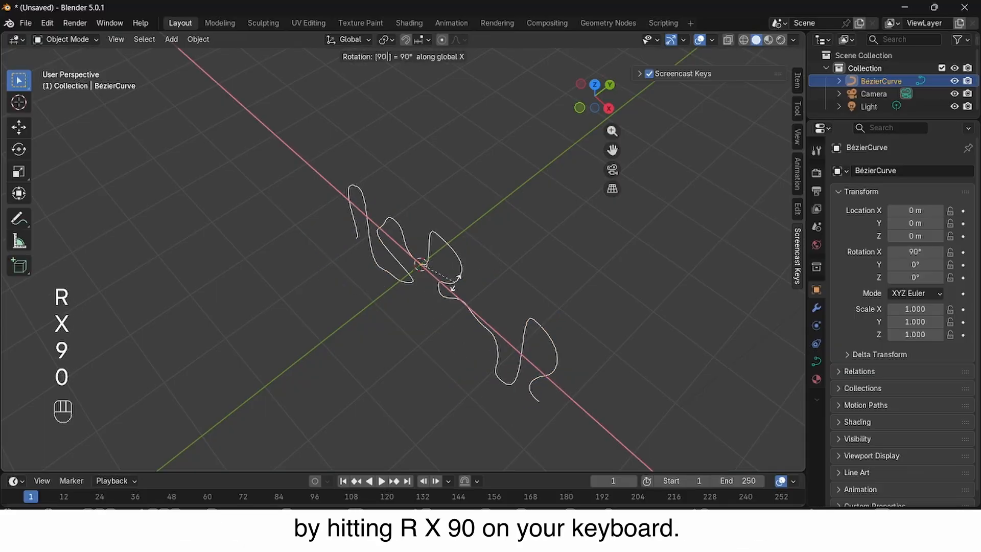
pyautogui.press('Return')
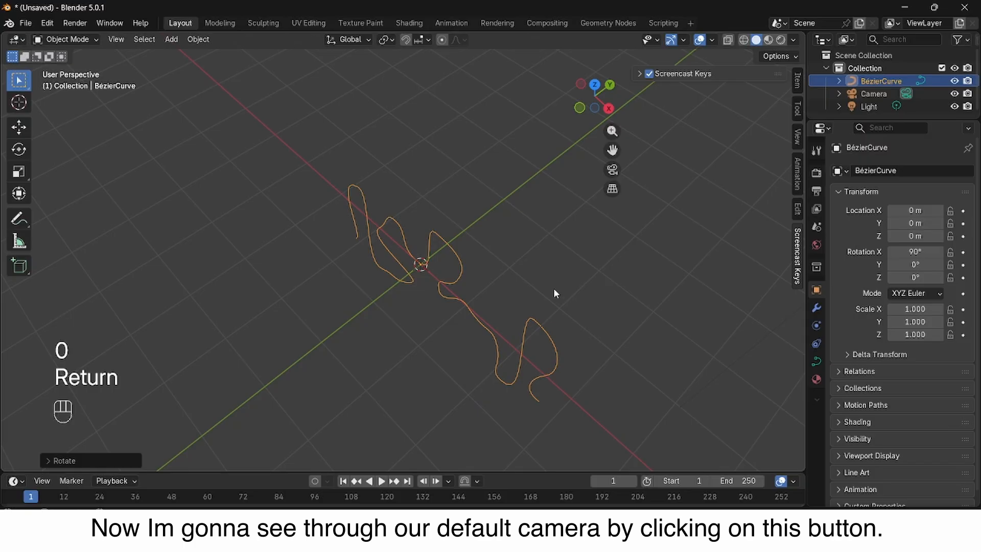
# - Look through the default camera, lock it to the view and reposition it for a closer framing of the curve
pyautogui.scroll(-1, 553, 287)
pyautogui.keyDown('shift'); pyautogui.moveTo(538, 297); pyautogui.dragTo(510, 275, button='middle'); pyautogui.keyUp('shift')
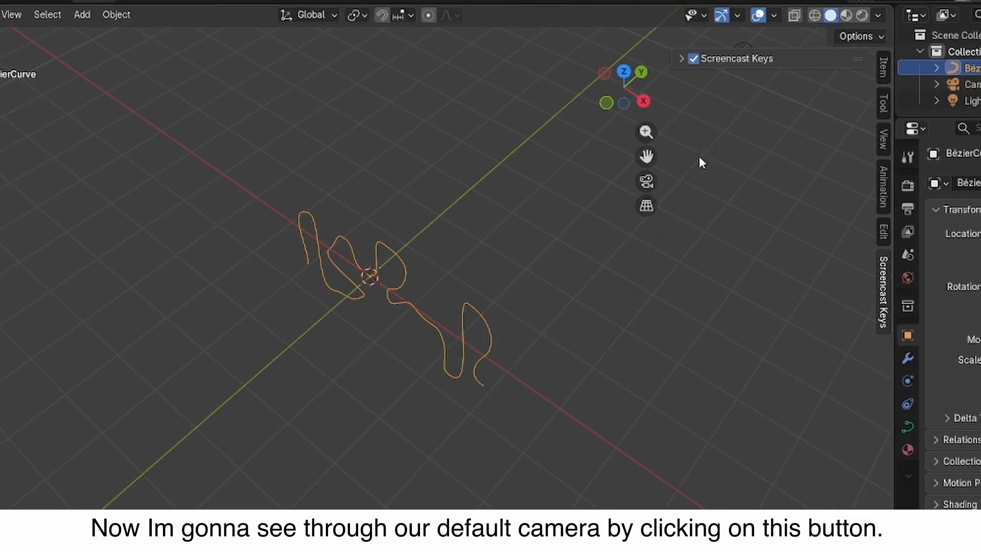
pyautogui.click(612, 169)
pyautogui.click(714, 240)
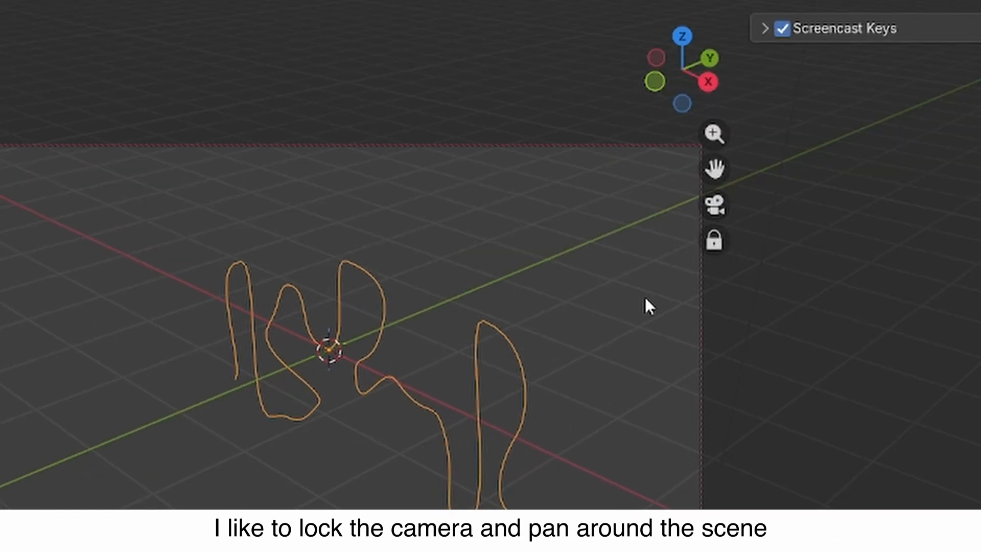
pyautogui.keyDown('shift'); pyautogui.moveTo(560, 410); pyautogui.dragTo(498, 371, button='middle'); pyautogui.keyUp('shift')
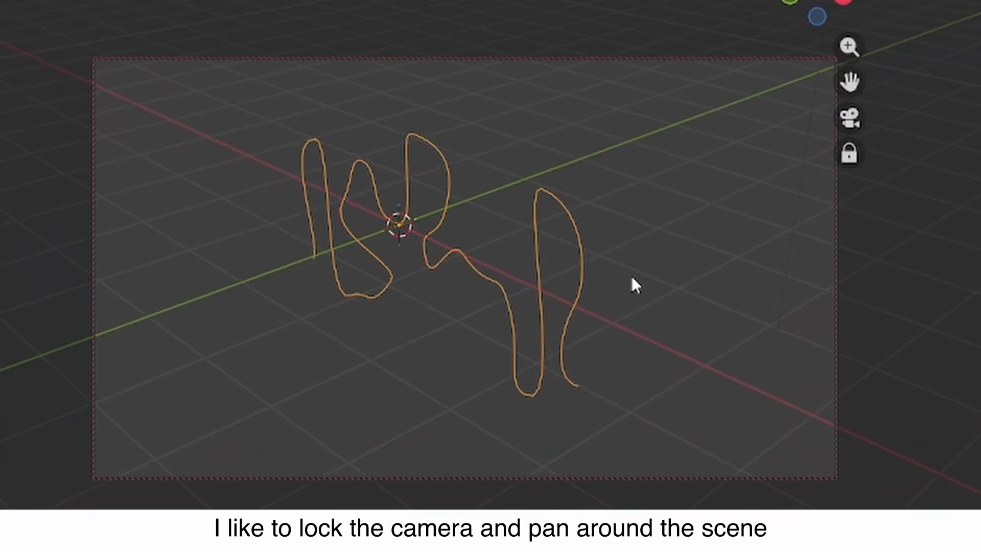
pyautogui.keyDown('shift'); pyautogui.moveTo(632, 276); pyautogui.dragTo(694, 283, button='middle'); pyautogui.keyUp('shift')
pyautogui.scroll(5, 678, 287)
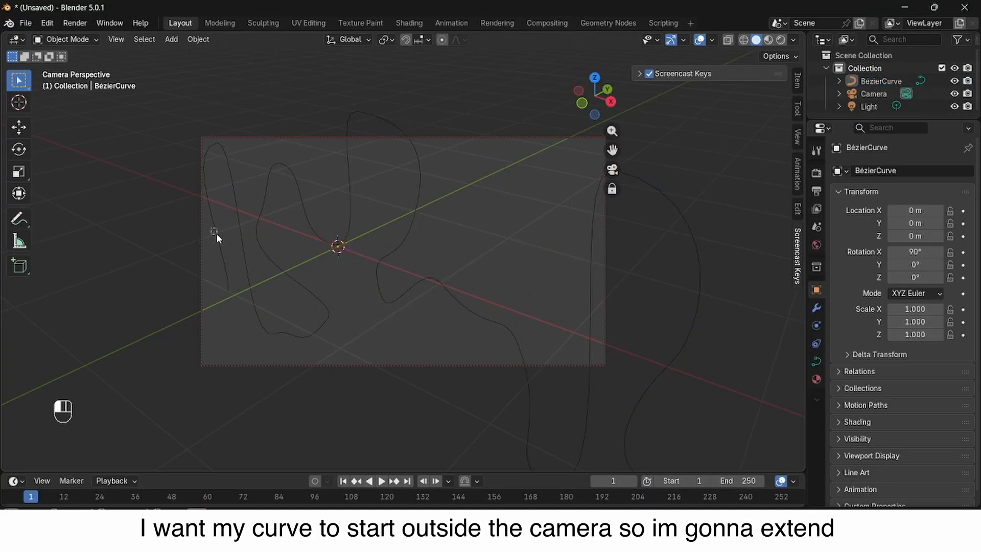
# - In Edit Mode and the front orthographic view, extrude a point about 1.4 m down from the curve's -X end and rotate its handles
pyautogui.click(215, 234)
pyautogui.press('Tab')
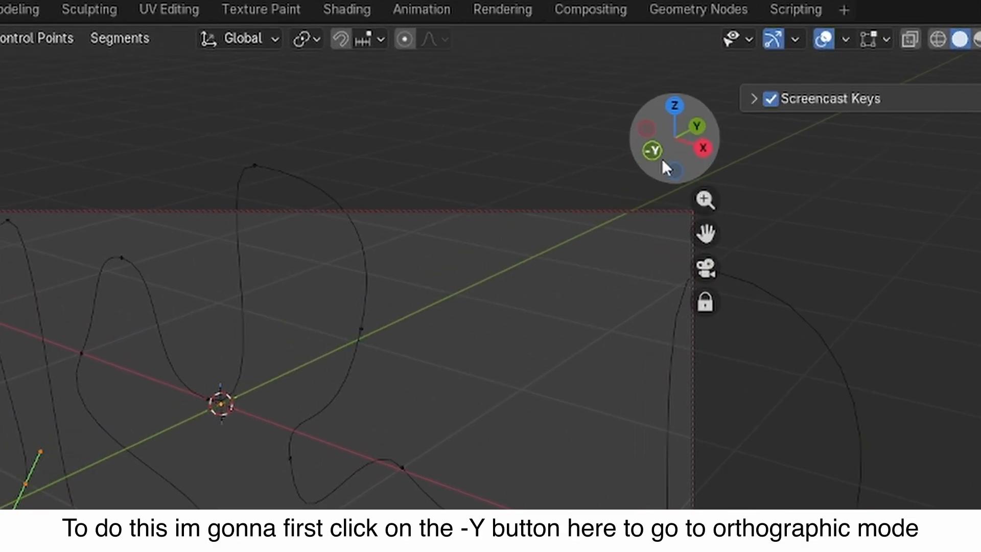
pyautogui.click(582, 103)
pyautogui.keyDown('shift'); pyautogui.moveTo(279, 320); pyautogui.dragTo(414, 265, button='middle'); pyautogui.keyUp('shift')
pyautogui.press('e')
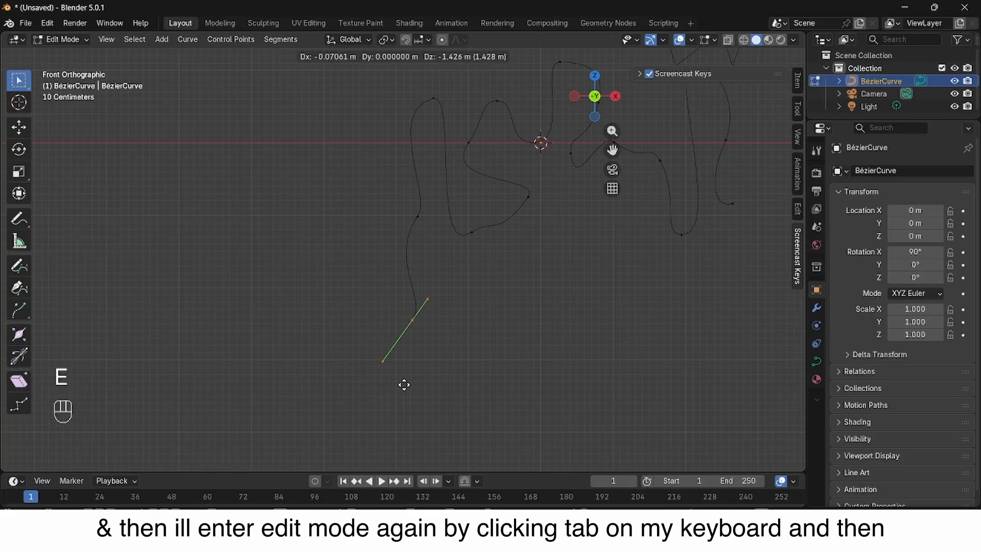
pyautogui.click(403, 385)
pyautogui.press('r')
pyautogui.click(407, 381)
# - Extrude three more points toward -X to form a hump, a dip and a rising end on the curve
pyautogui.press('e')
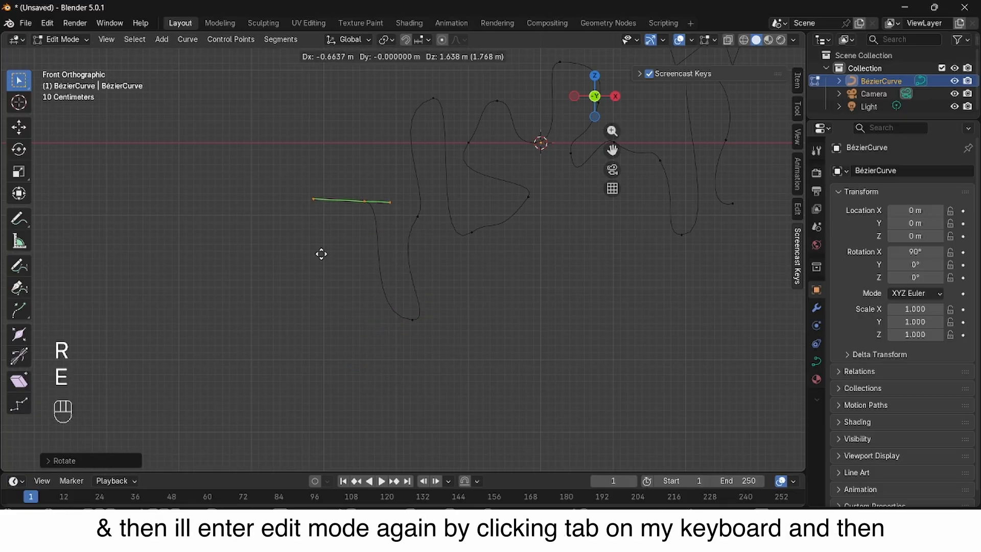
pyautogui.click(321, 250)
pyautogui.press('e')
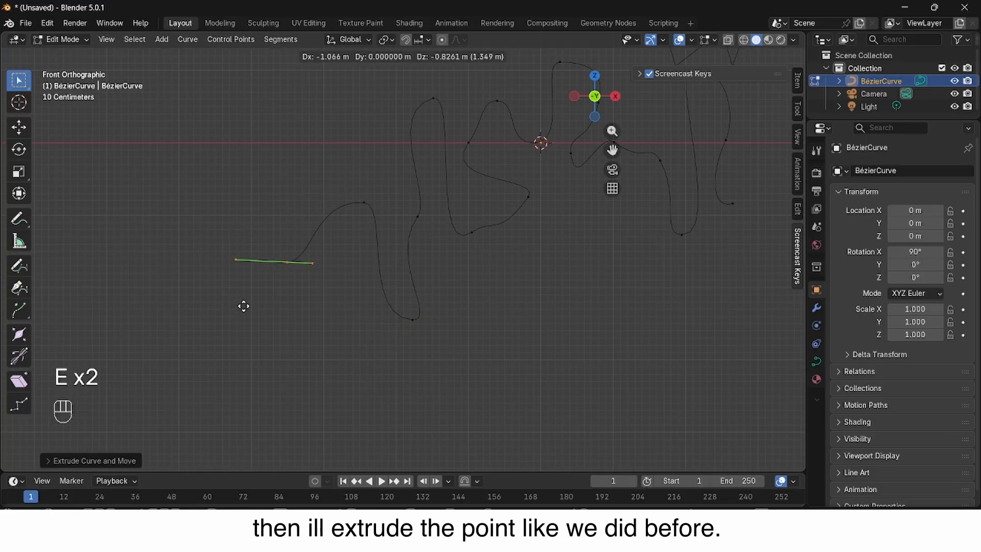
pyautogui.click(234, 230)
pyautogui.press('e')
pyautogui.click(271, 97)
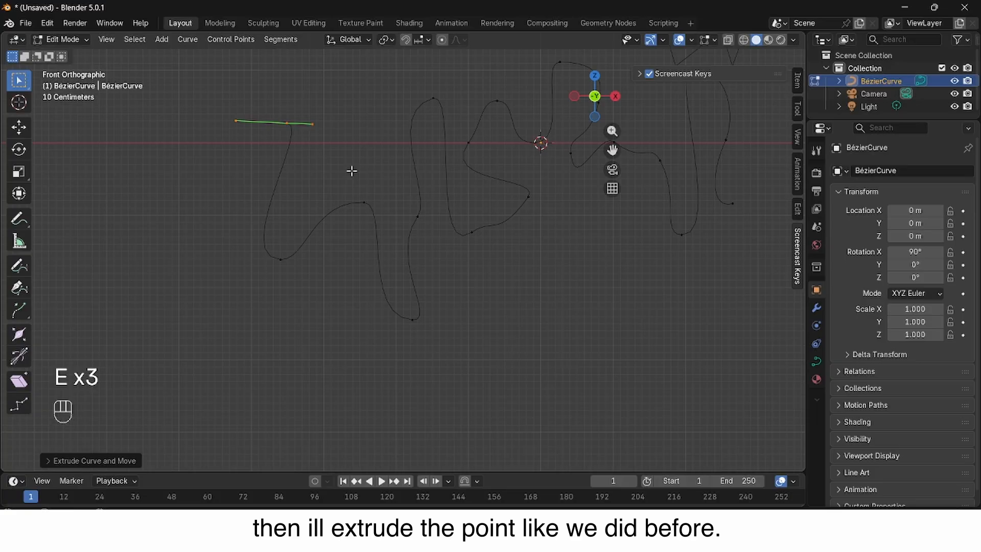
# - Return to Object Mode and check the extended curve's framing through the camera
pyautogui.press('Tab')
pyautogui.click(611, 169)
pyautogui.click(742, 237)
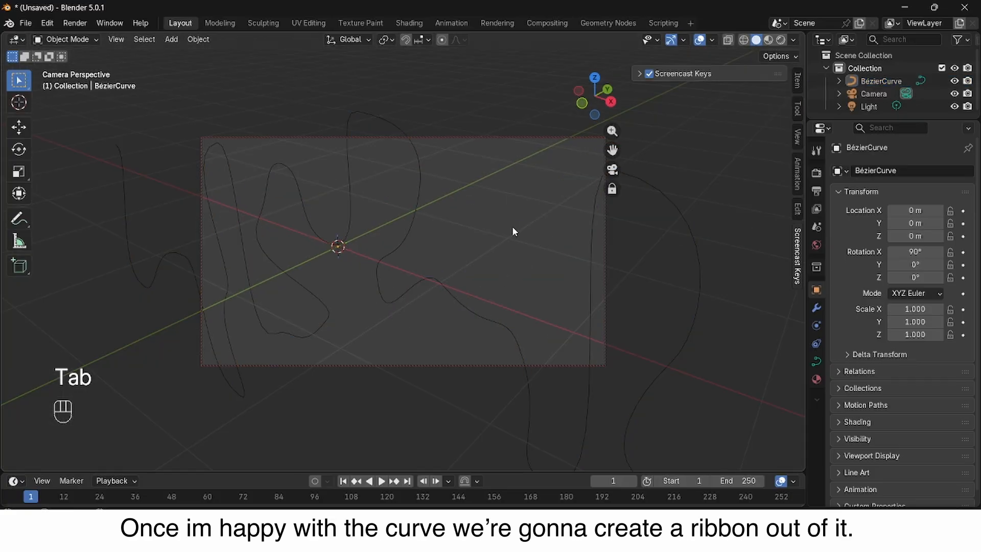
# - Select the curve and set its geometry extrude to 0.45 m to turn it into a ribbon
pyautogui.moveTo(396, 183); pyautogui.dragTo(460, 228)
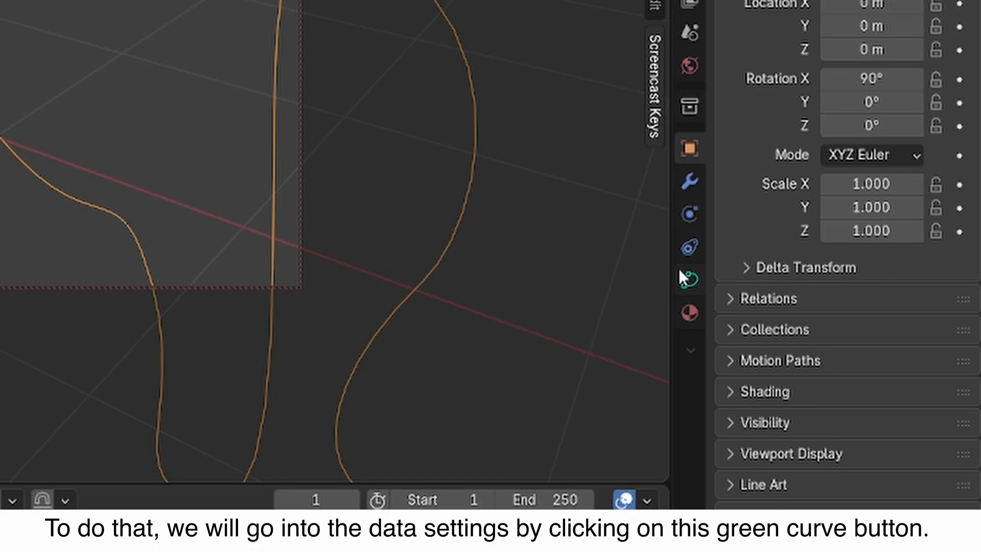
pyautogui.click(816, 361)
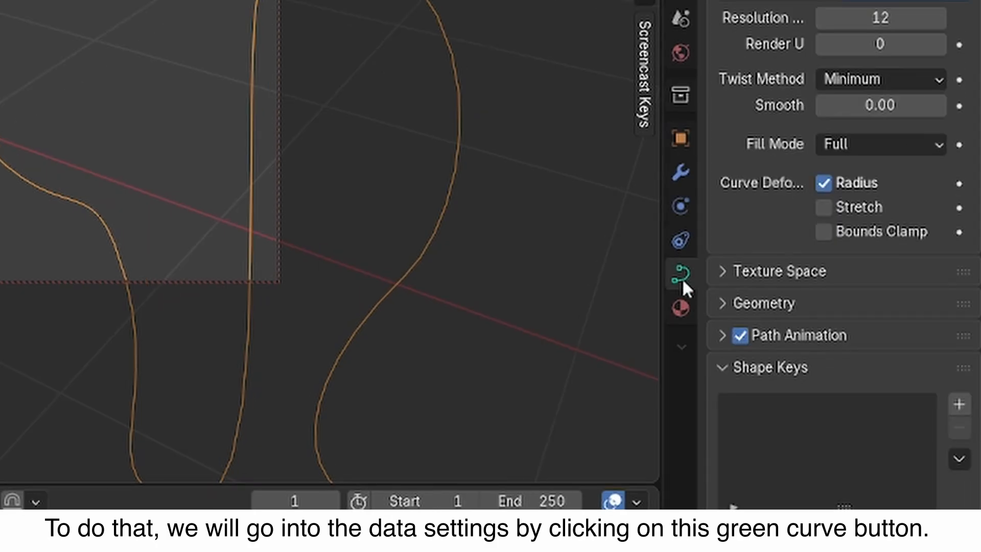
pyautogui.scroll(-2, 730, 230)
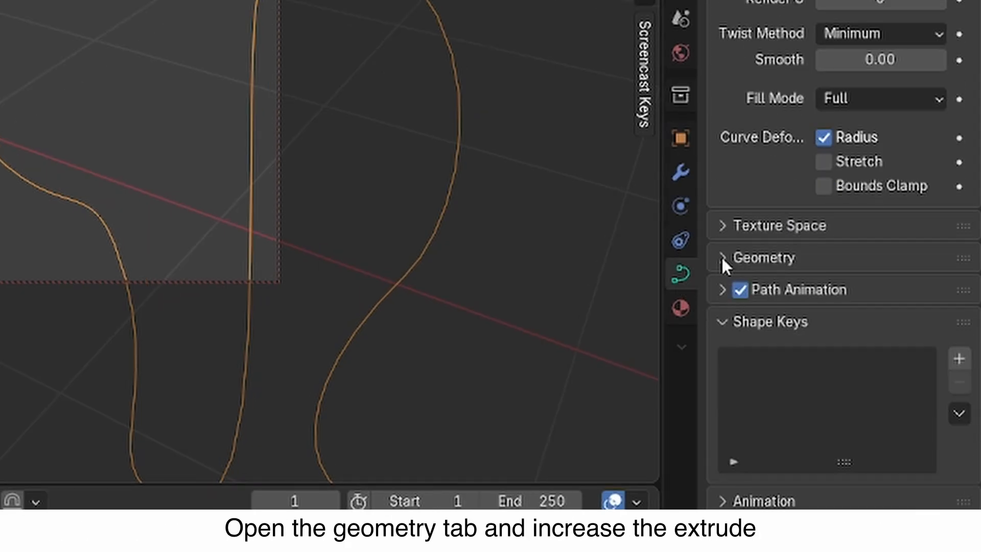
pyautogui.click(723, 256)
pyautogui.scroll(-4, 735, 214)
pyautogui.scroll(-4, 743, 181)
pyautogui.moveTo(850, 125); pyautogui.dragTo(889, 126)
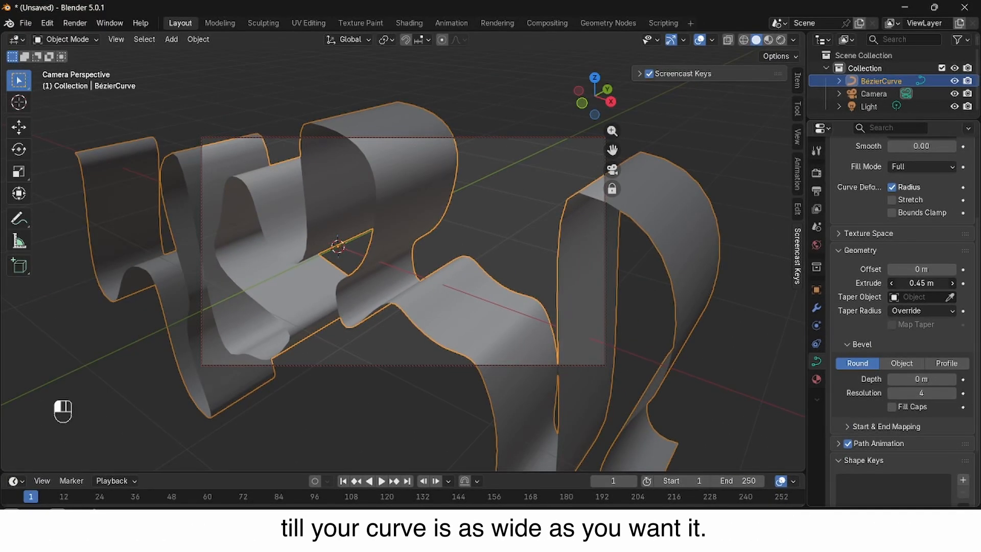
pyautogui.moveTo(921, 283); pyautogui.dragTo(919, 283)
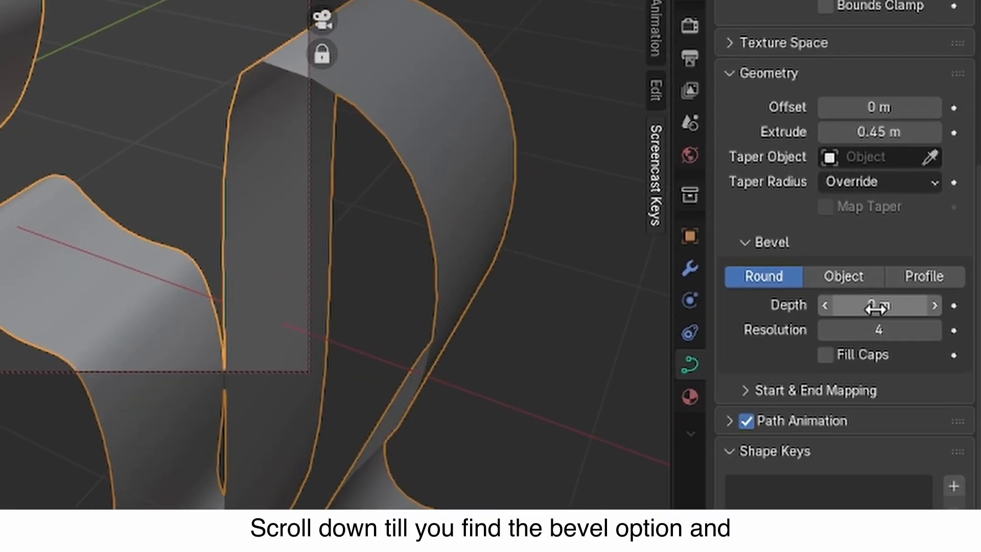
# - Set the ribbon's round bevel depth to 0.05 m and enable Fill Caps to close its ends
pyautogui.moveTo(919, 378); pyautogui.dragTo(925, 379)
pyautogui.moveTo(878, 305)
pyautogui.mouseDown()
pyautogui.moveTo(902, 305)
pyautogui.moveTo(875, 305)
pyautogui.moveTo(883, 304)
pyautogui.mouseUp()
pyautogui.scroll(-1, 824, 344)
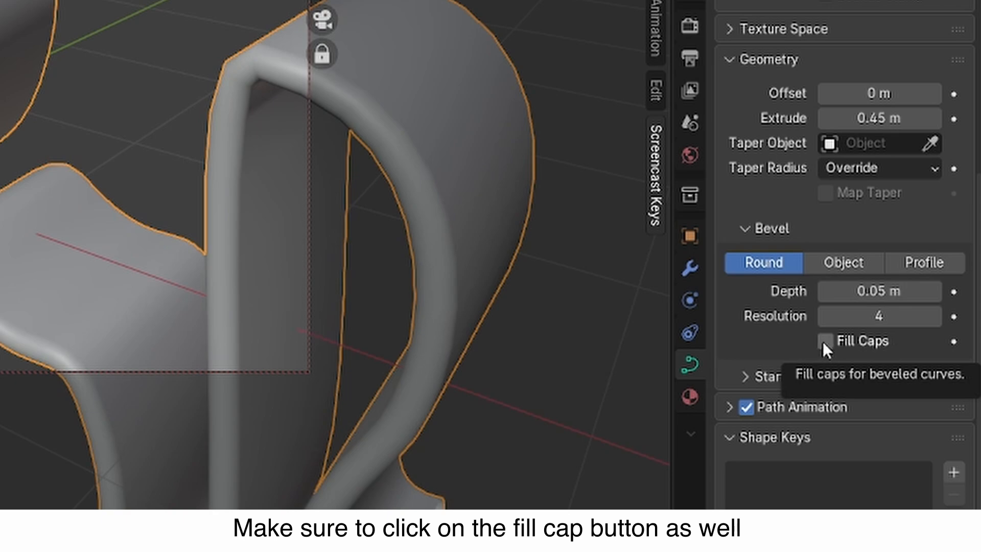
pyautogui.click(824, 341)
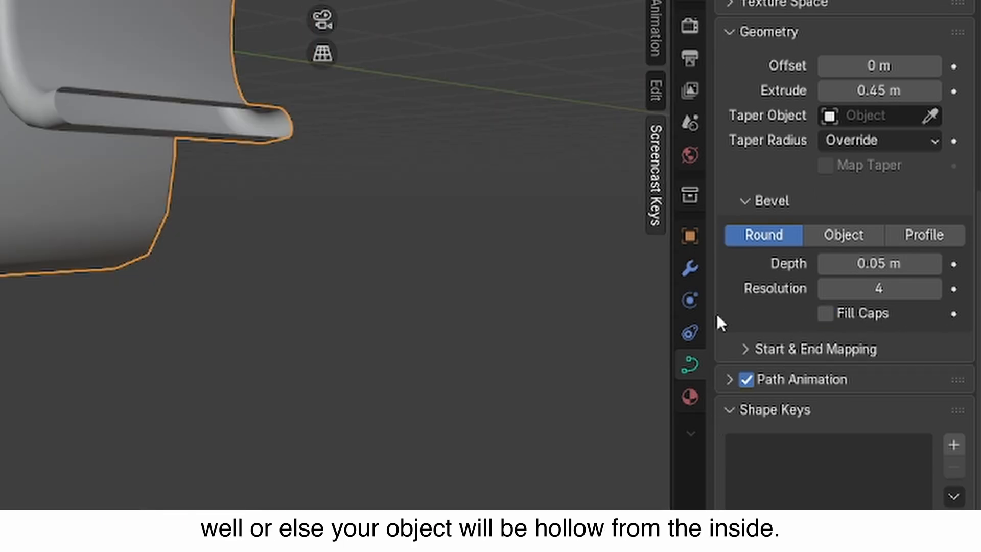
pyautogui.click(824, 313)
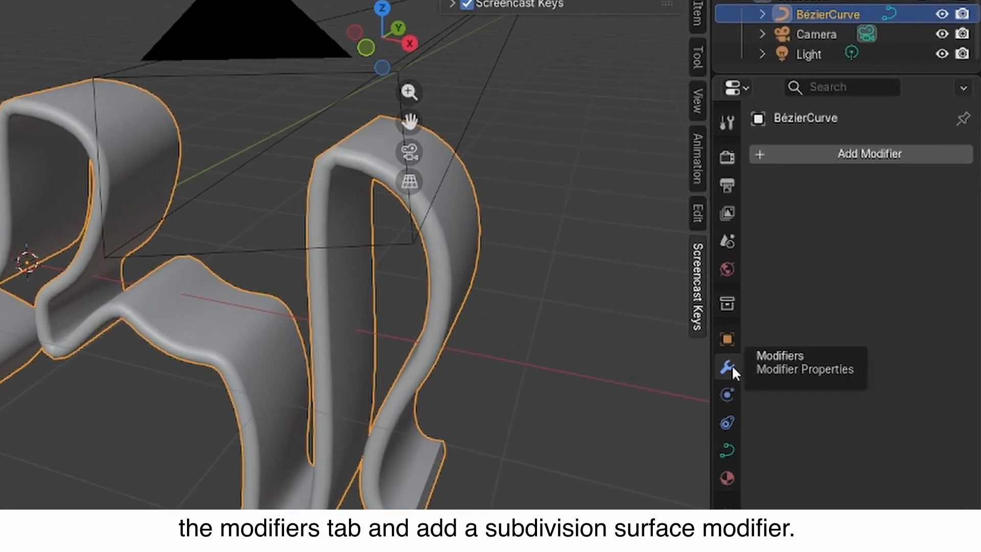
# - Add a Subdivision Surface modifier to the ribbon and apply Shade Smooth to it
pyautogui.click(871, 171)
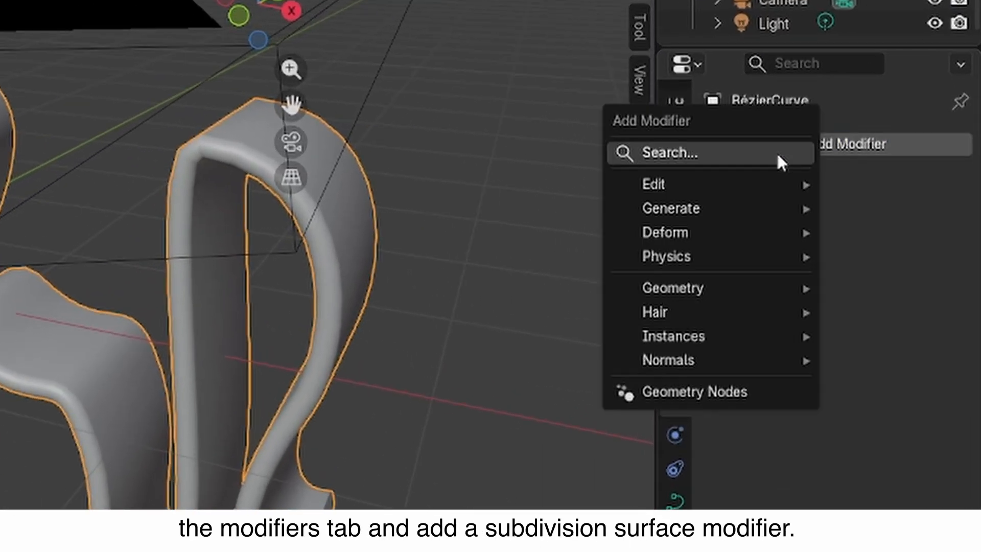
pyautogui.click(723, 152)
pyautogui.click(578, 249)
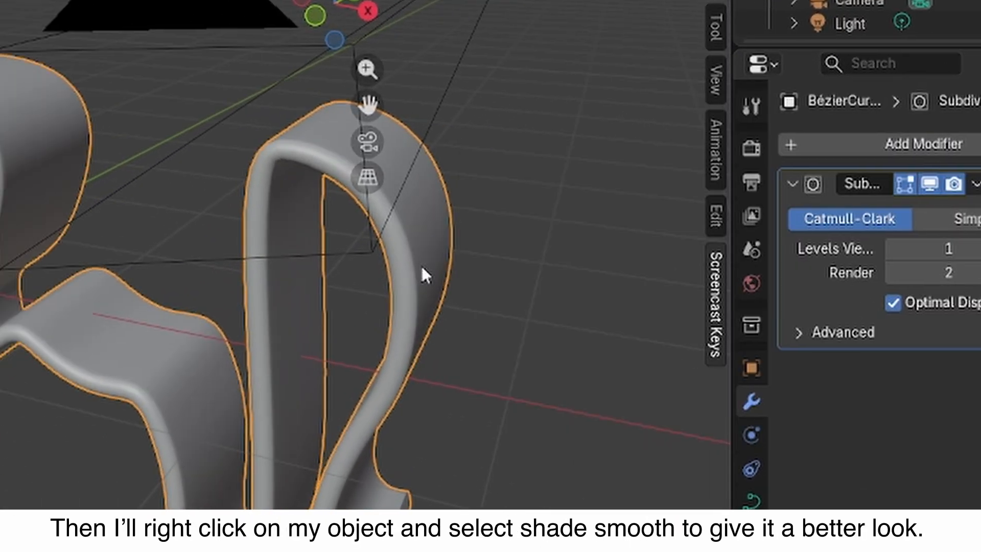
pyautogui.rightClick(318, 164)
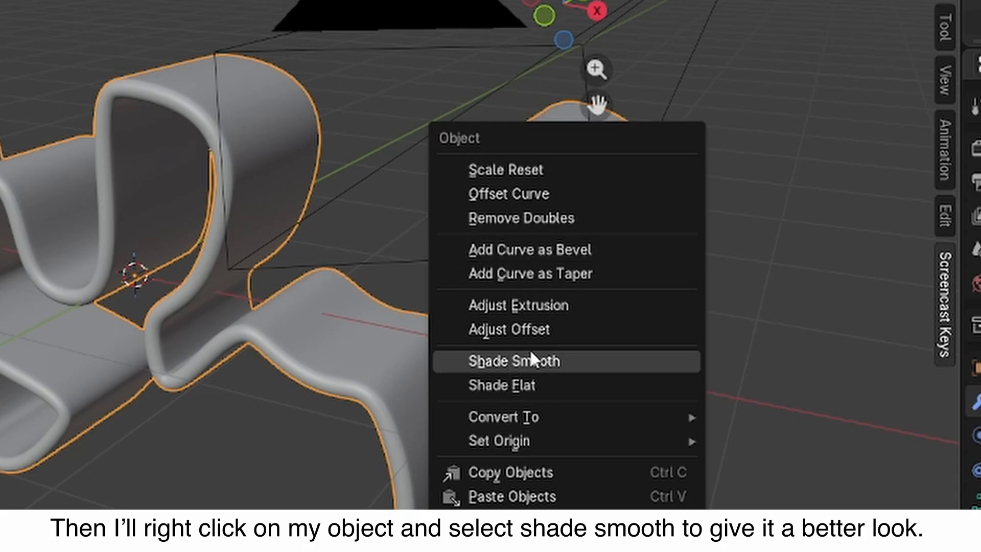
pyautogui.click(529, 359)
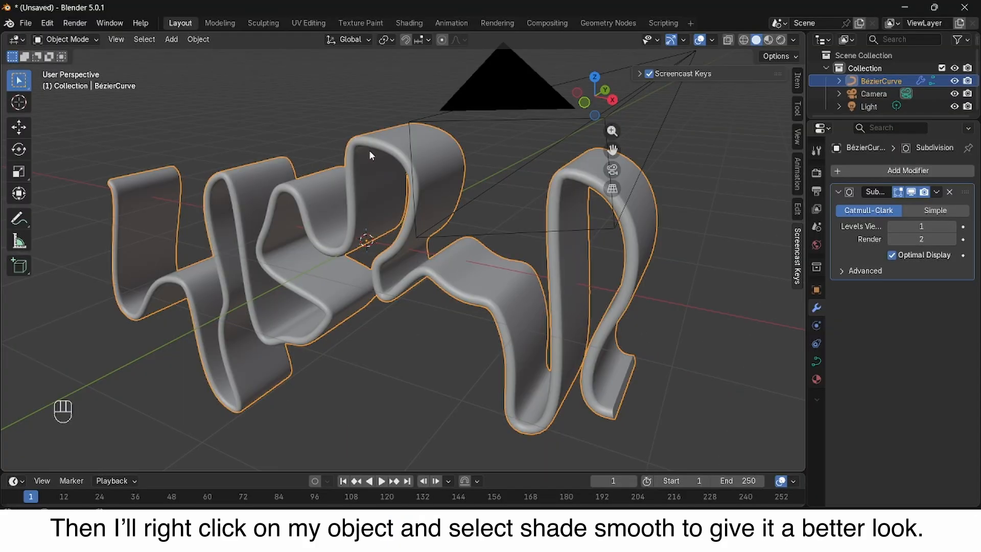
# - In Edit Mode, move the middle loop's top point and reposition and rotate the tall +X loop's top point, then return to Object Mode
pyautogui.press('Tab')
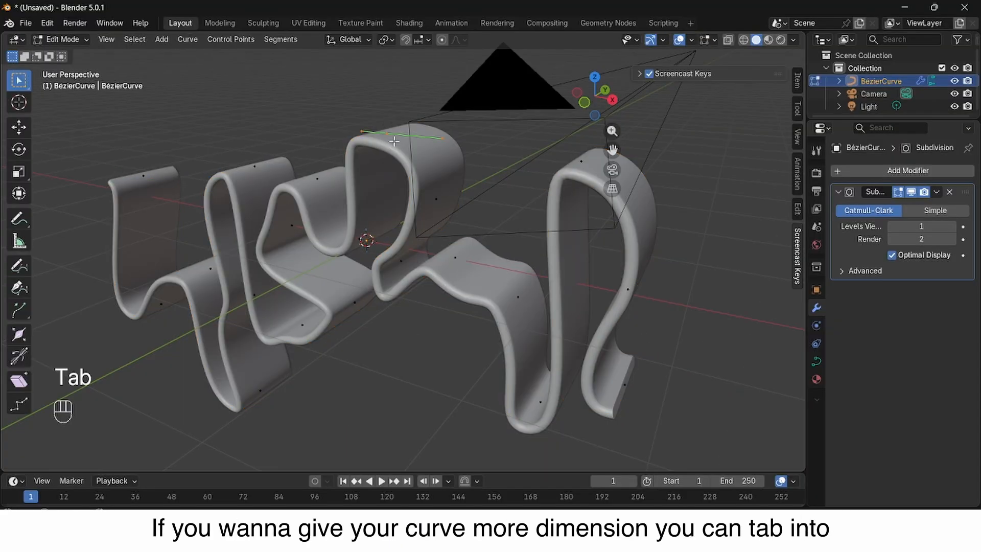
pyautogui.press('g')
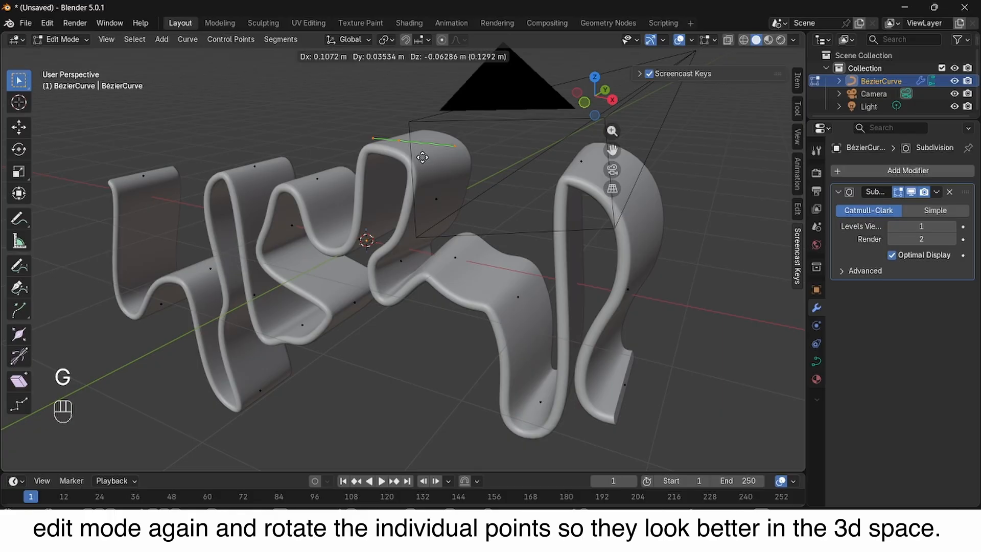
pyautogui.click(427, 158)
pyautogui.click(581, 161)
pyautogui.press('g')
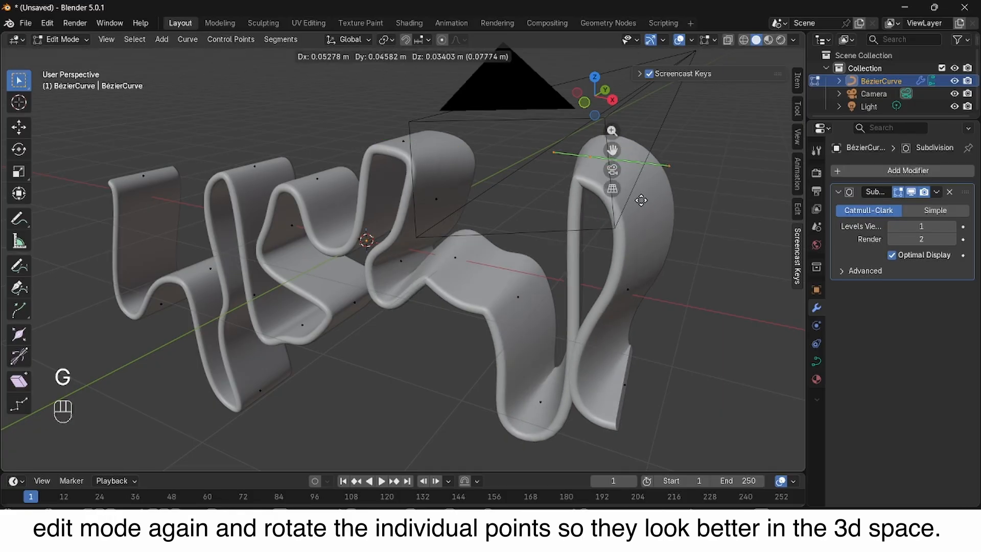
pyautogui.click(616, 196)
pyautogui.press('r')
pyautogui.click(653, 177)
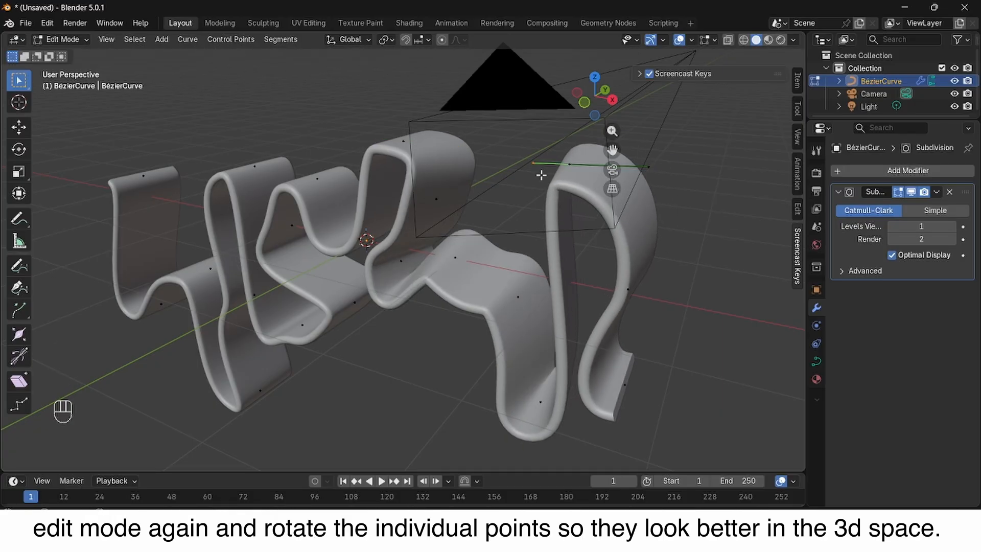
pyautogui.press('Tab')
# - Add a plane mesh at the world origin and scale it up well beyond the ribbon as a background
pyautogui.hotkey('shift', 'c')
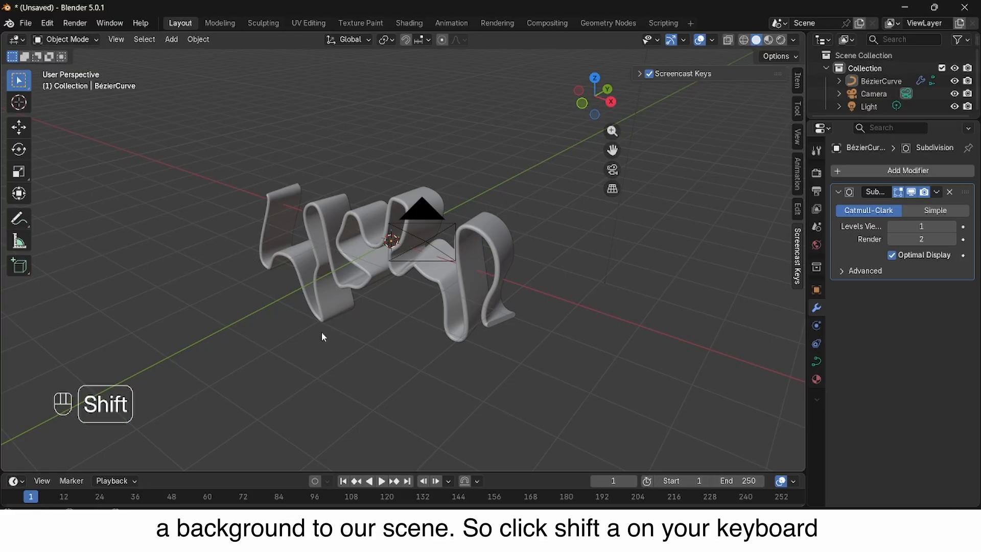
pyautogui.hotkey('shift', 'a')
pyautogui.moveTo(278, 260)
pyautogui.click(404, 260)
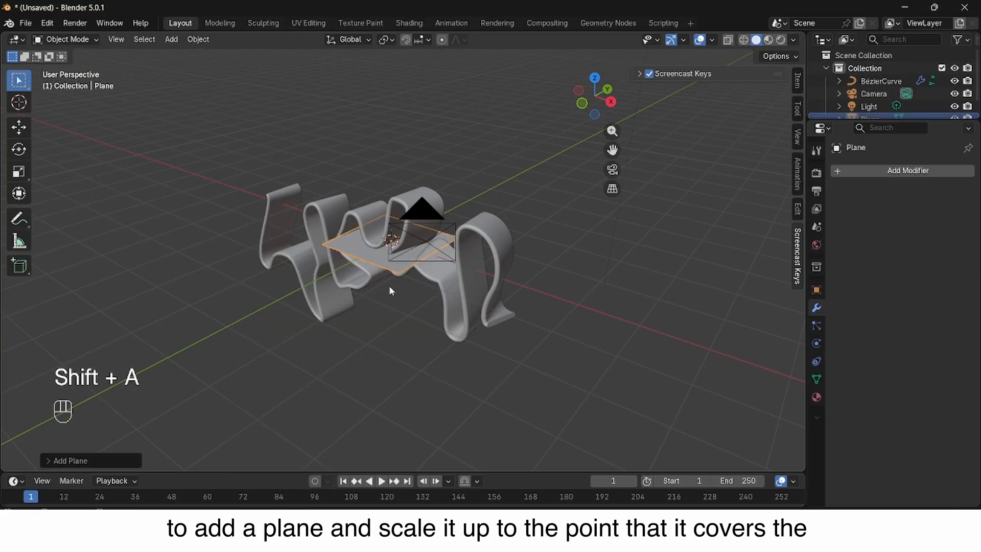
pyautogui.press('s')
pyautogui.click(616, 338)
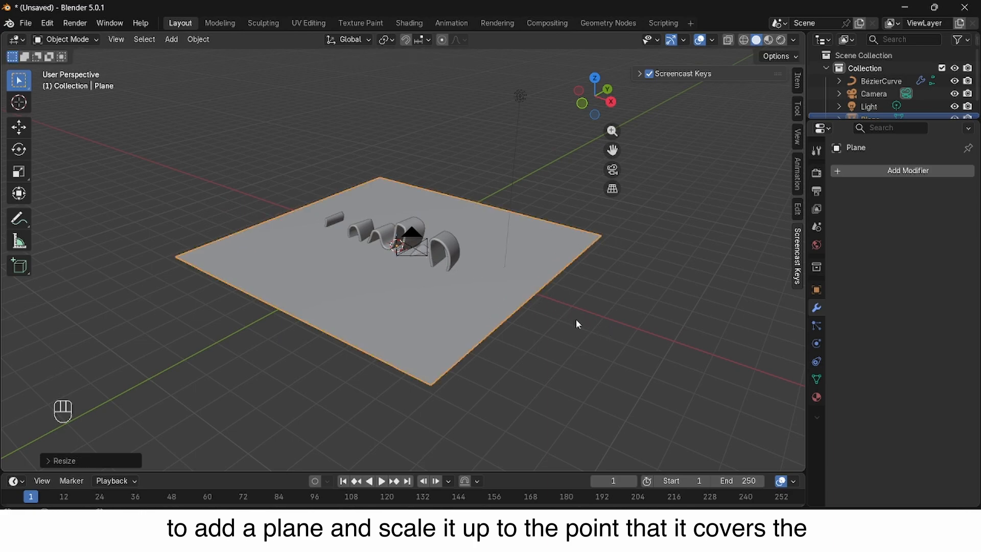
# - Reposition the background plane behind and below the ribbon and stretch it along the X axis
pyautogui.press('g')
pyautogui.press('s')
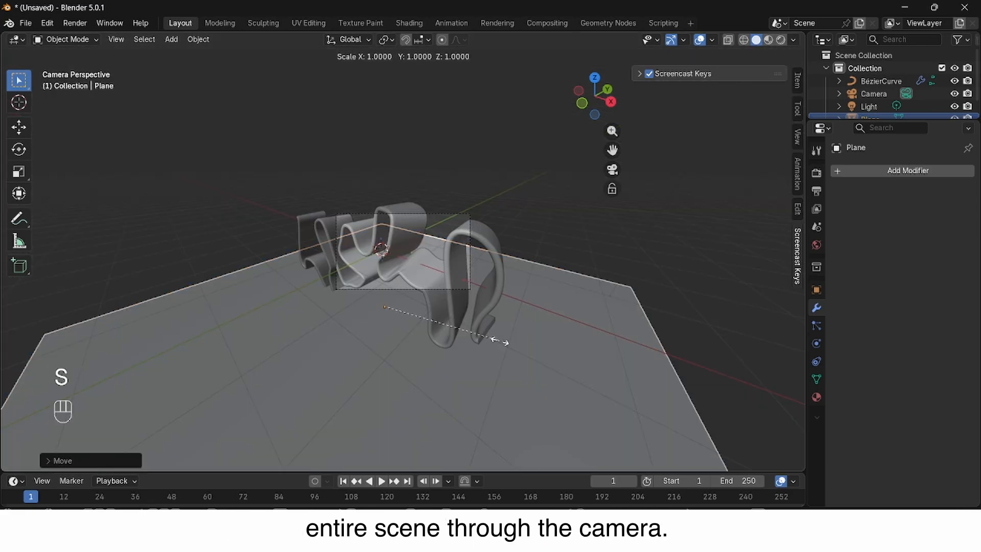
pyautogui.press('x')
pyautogui.click(587, 328)
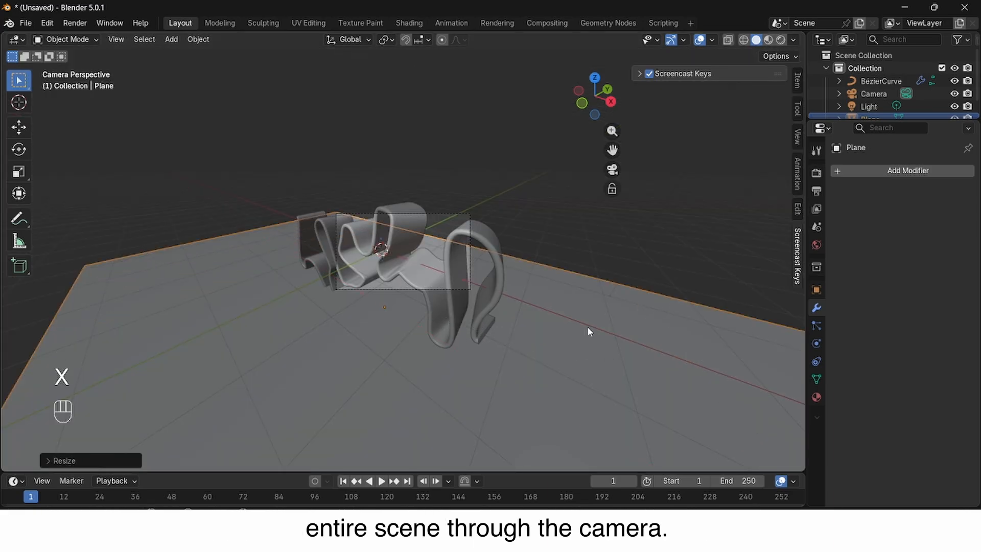
pyautogui.press('g')
pyautogui.press('y')
pyautogui.press('x')
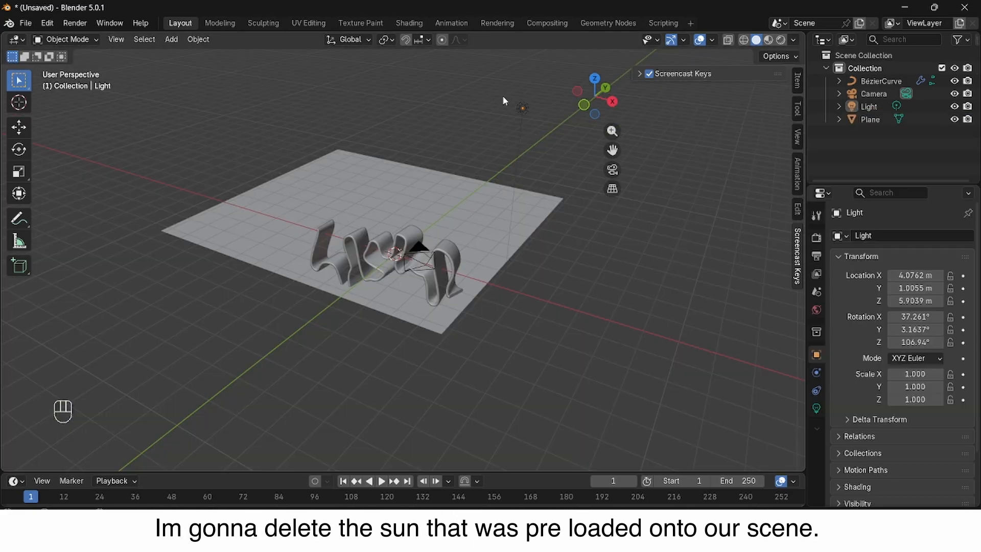
# - Select the scene's default light above the plane and delete it
pyautogui.moveTo(503, 95); pyautogui.dragTo(559, 151)
pyautogui.moveTo(647, 182); pyautogui.dragTo(648, 183)
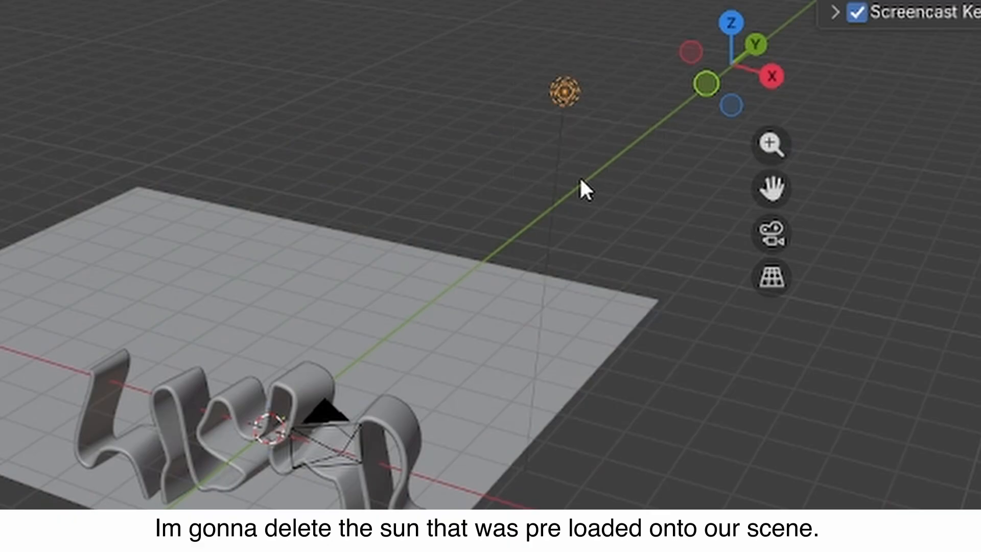
pyautogui.press('x')
pyautogui.click(540, 159)
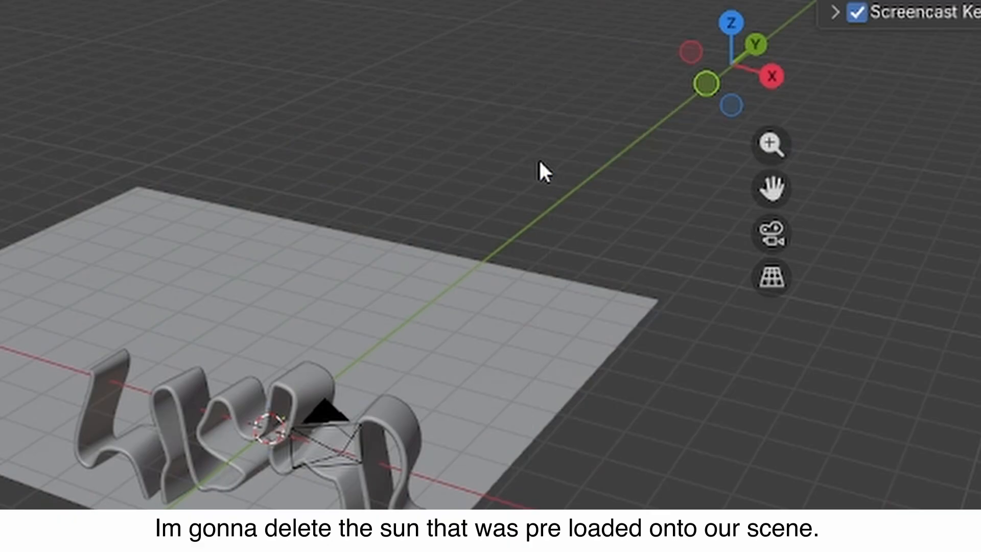
# - Add an area light, raise it along Z to about 3.2 m above the origin, and open its light settings
pyautogui.hotkey('shift', 'a')
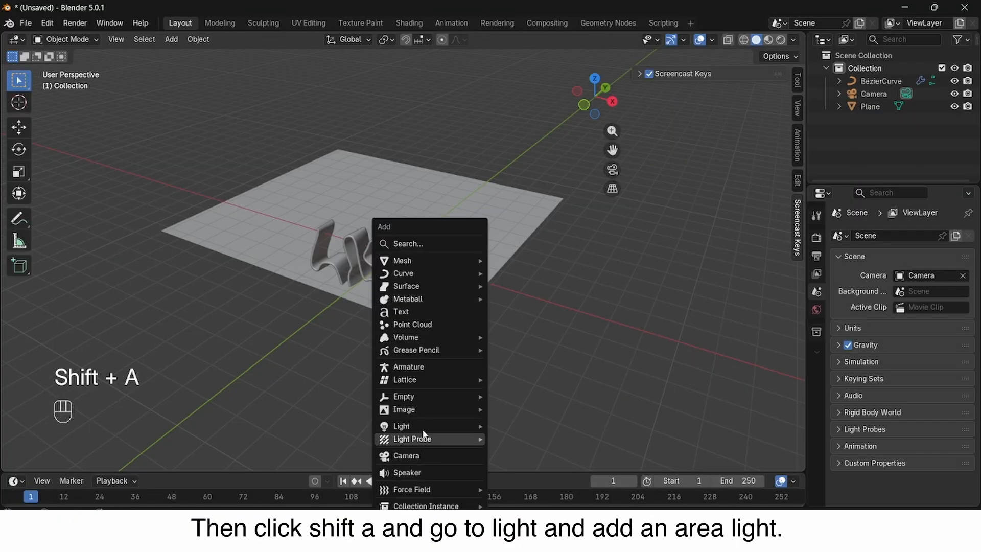
pyautogui.moveTo(408, 426)
pyautogui.click(529, 465)
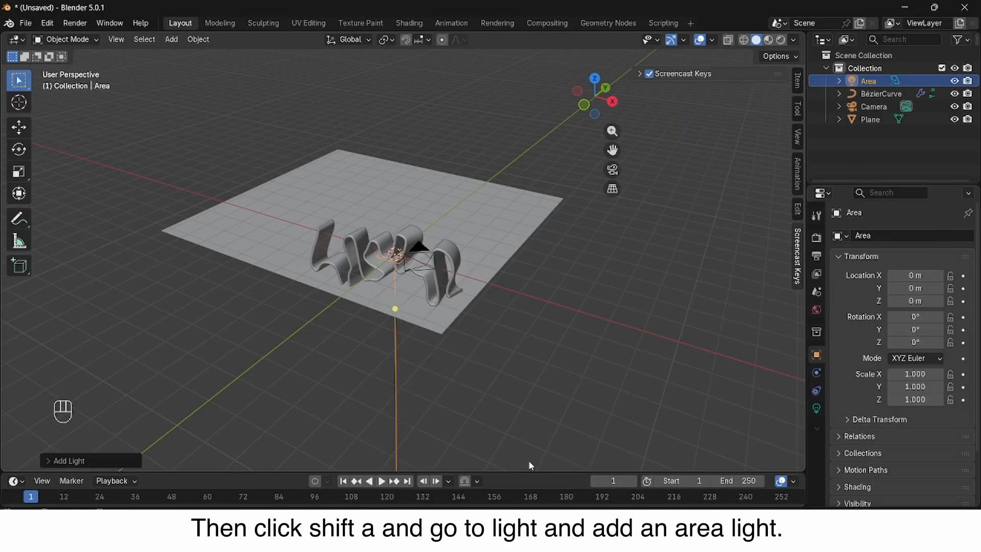
pyautogui.scroll(2, 483, 365)
pyautogui.press('g')
pyautogui.press('z')
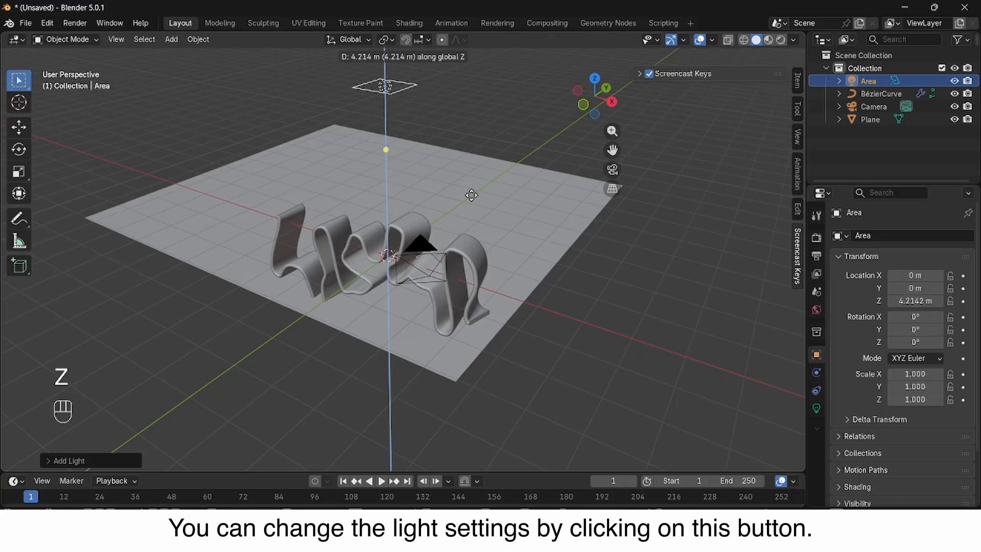
pyautogui.click(464, 246)
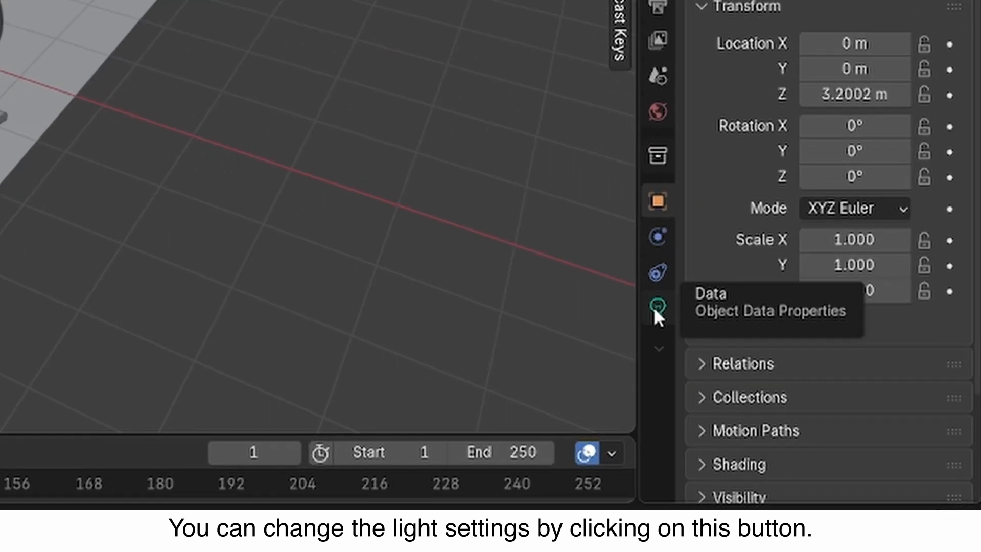
pyautogui.click(816, 408)
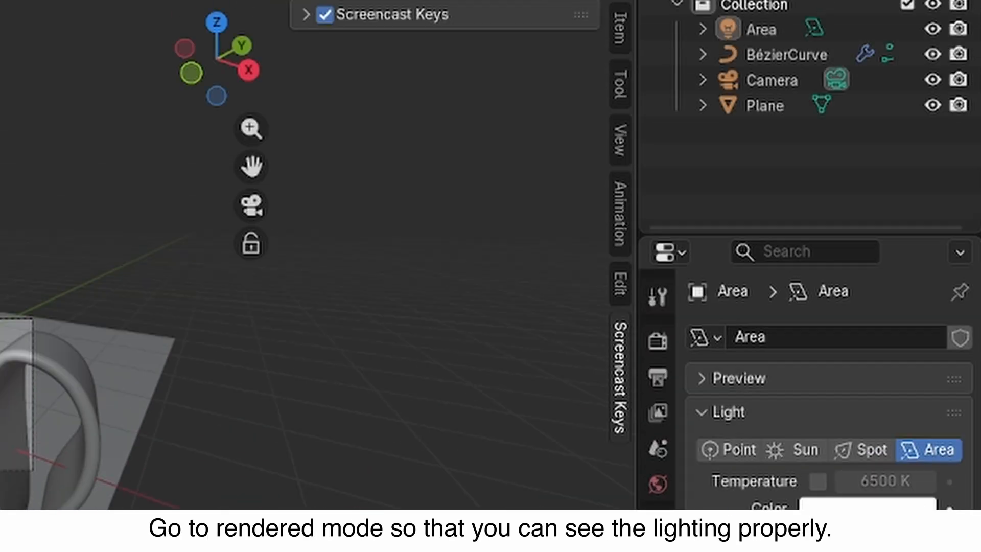
# - Switch the viewport to rendered shading and keep the area light's power at 250 W
pyautogui.click(585, 48)
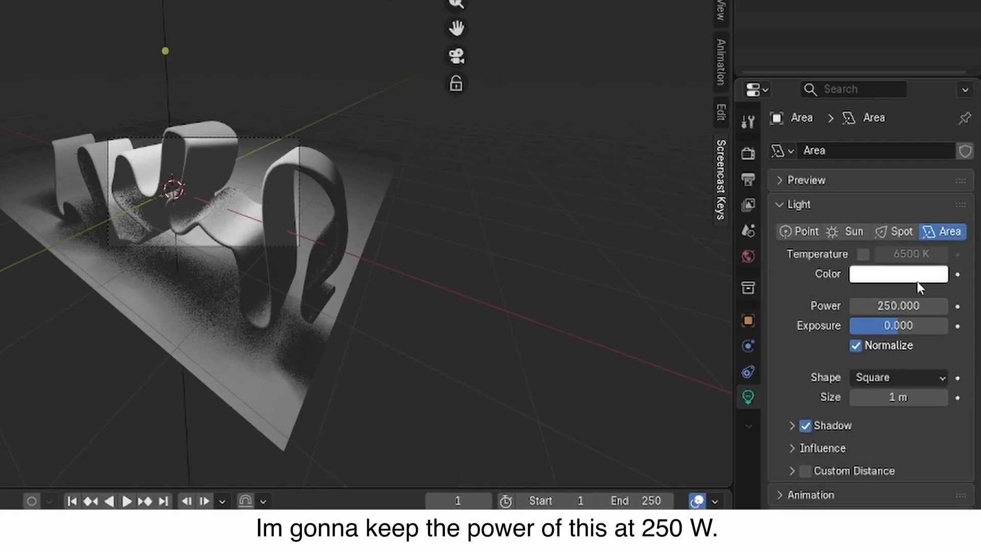
pyautogui.click(931, 343)
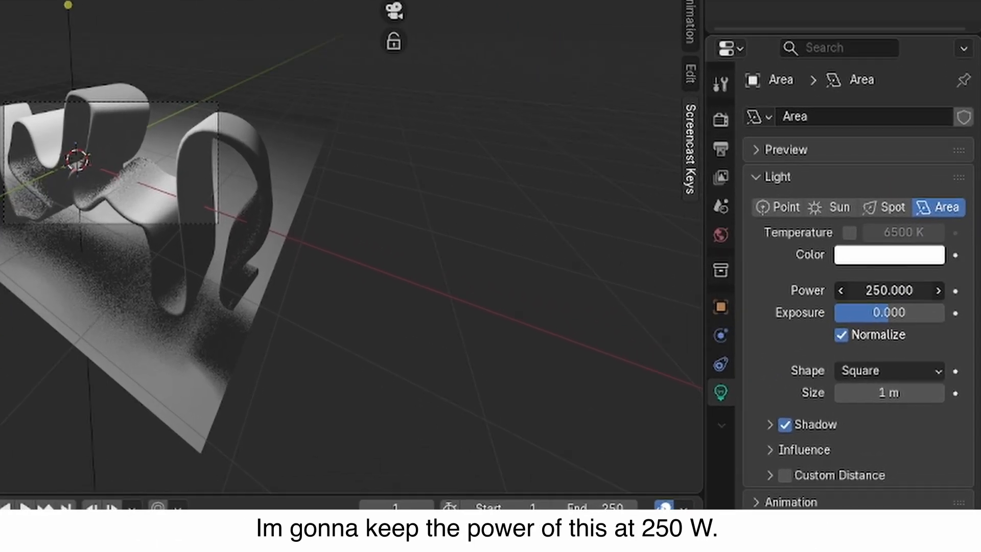
pyautogui.click(566, 299)
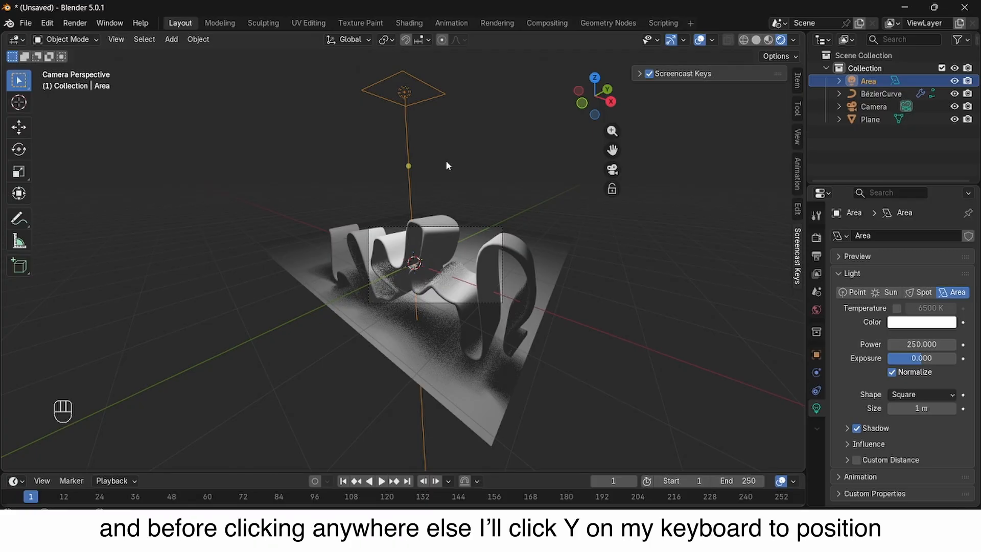
# - Duplicate the area light and move the copy along the Y axis to the front of the ribbon
pyautogui.hotkey('shift', 'd')
pyautogui.press('y')
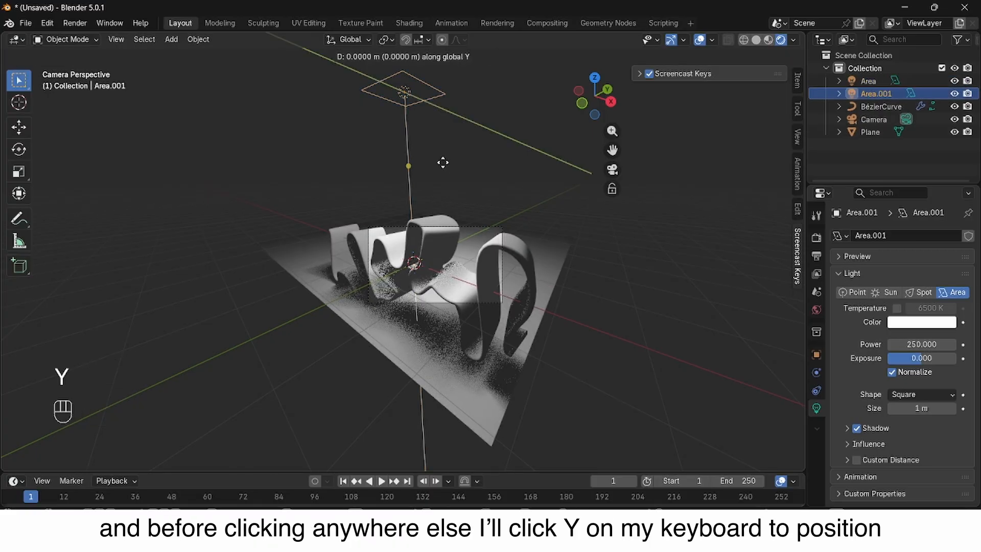
pyautogui.click(210, 229)
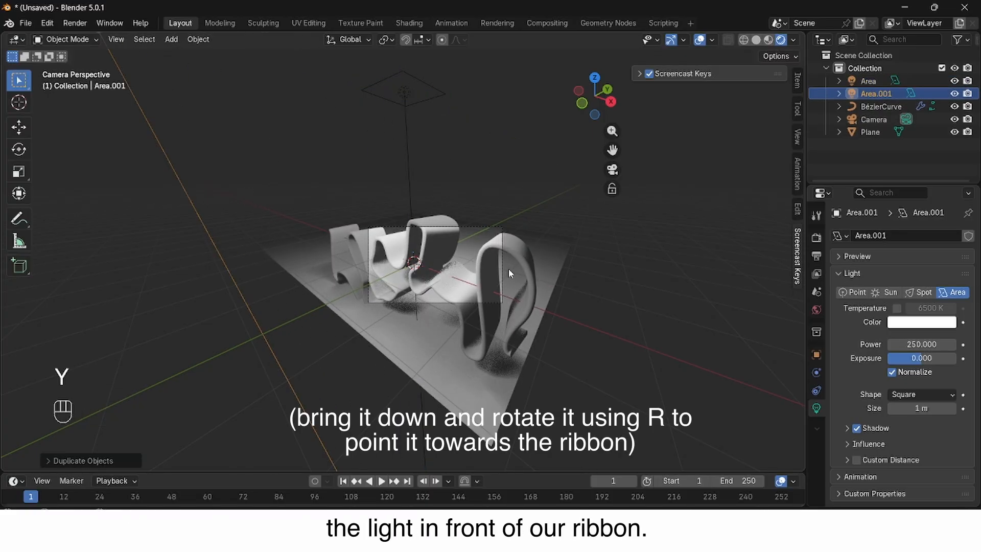
# - Lower the duplicated area light along the Z axis and rotate it to point towards the ribbon
pyautogui.moveTo(508, 269); pyautogui.dragTo(301, 245, button='middle')
pyautogui.press('g')
pyautogui.press('z')
pyautogui.click(291, 296)
pyautogui.press('r')
pyautogui.click(534, 308)
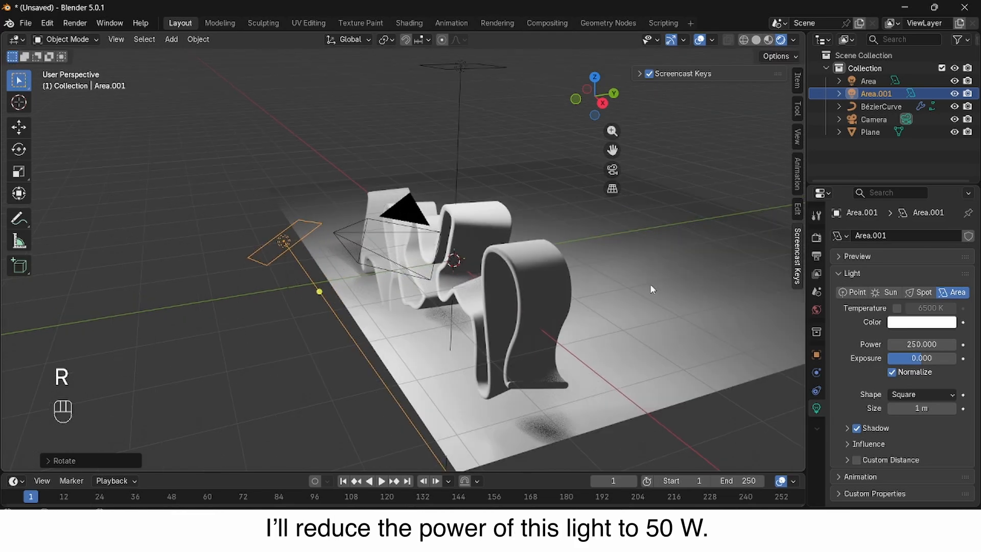
# - Set the front area light's power to 50 W
pyautogui.click(933, 344)
pyautogui.write('50')
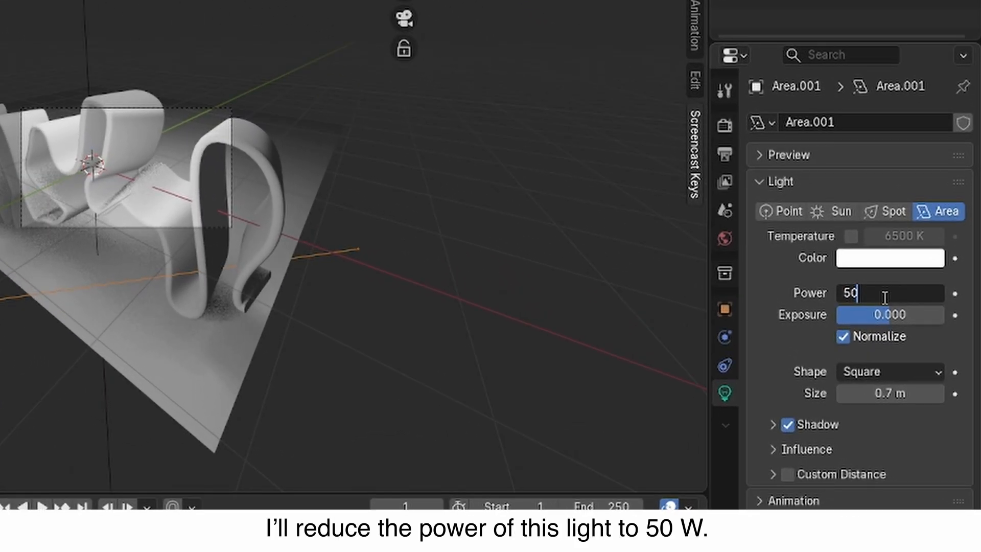
pyautogui.press('Return')
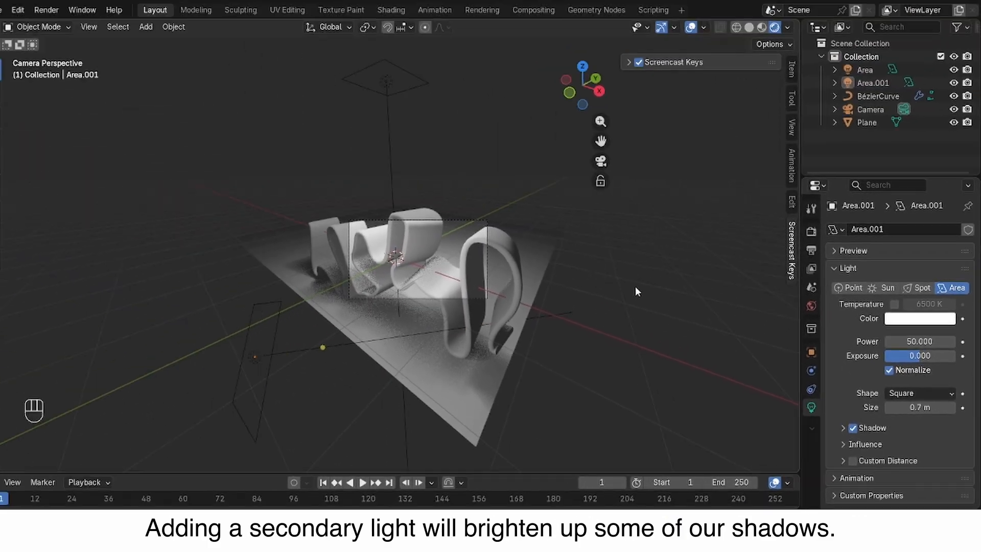
pyautogui.click(304, 349)
pyautogui.press('g')
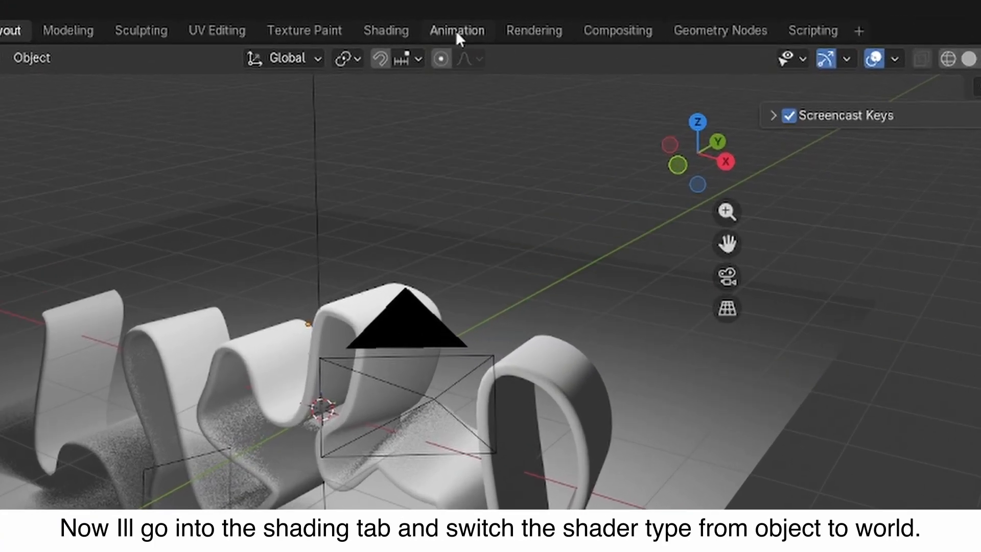
# - Switch to the Shading workspace and set the shader type to World
pyautogui.click(411, 23)
pyautogui.click(50, 458)
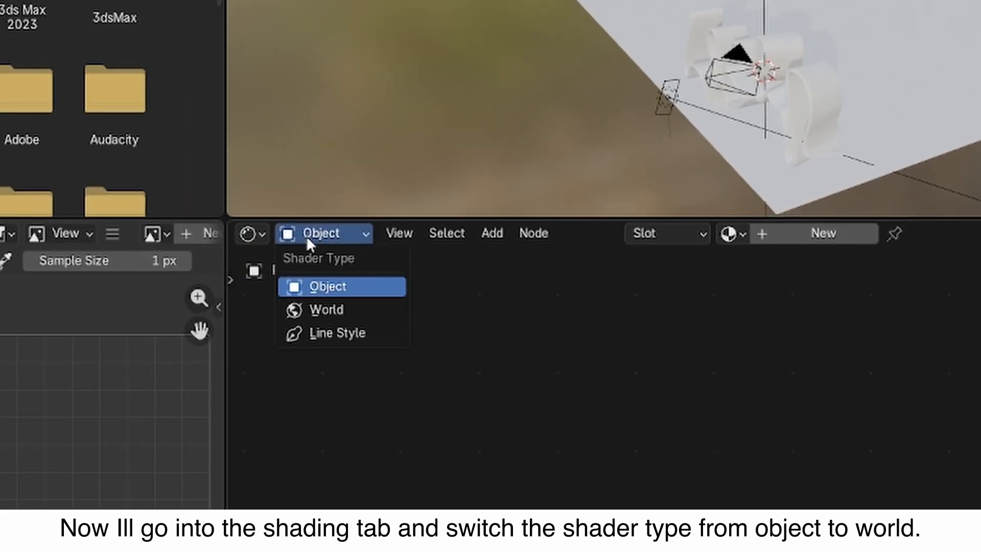
pyautogui.click(363, 293)
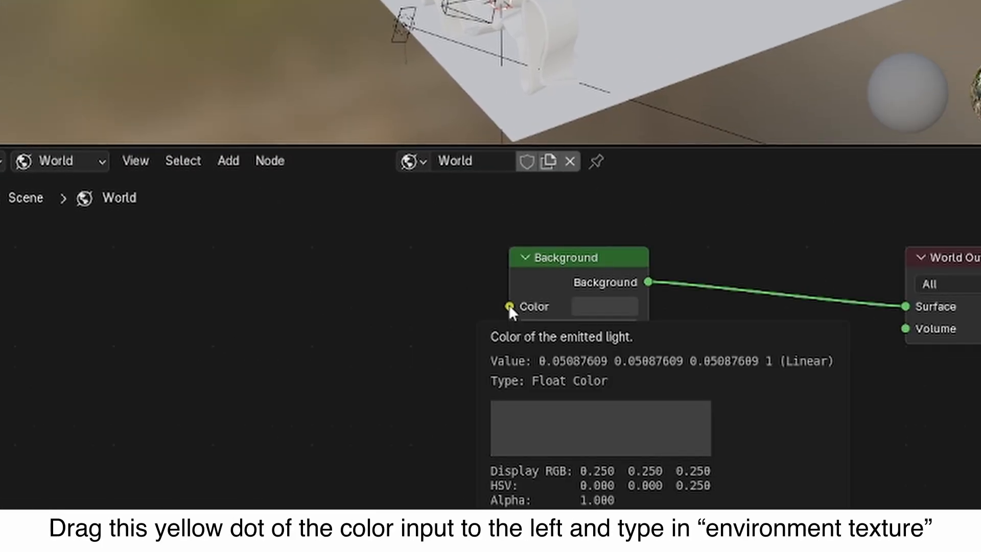
# - Add an Environment Texture node feeding the Color input of the world's Background node
pyautogui.moveTo(509, 306); pyautogui.dragTo(327, 280)
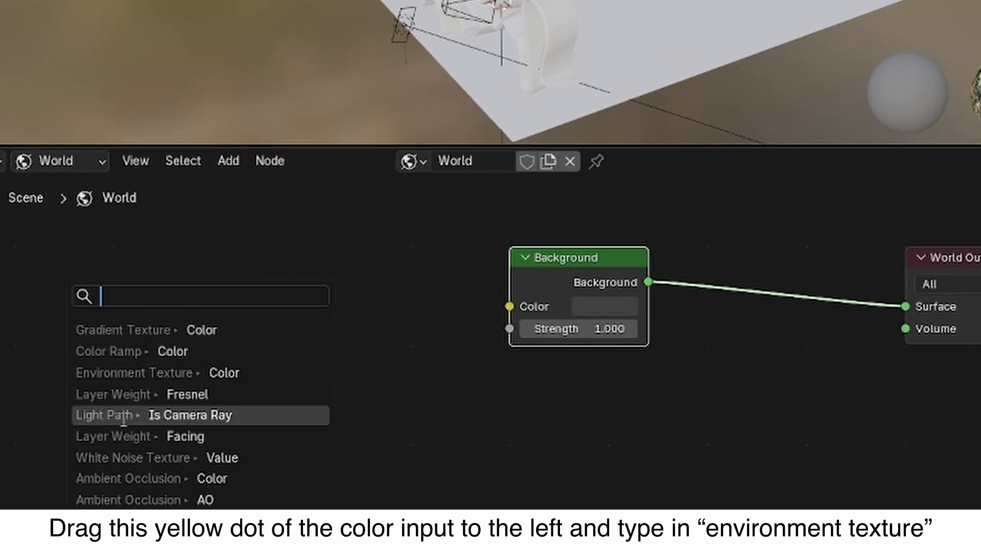
pyautogui.click(161, 372)
pyautogui.click(223, 369)
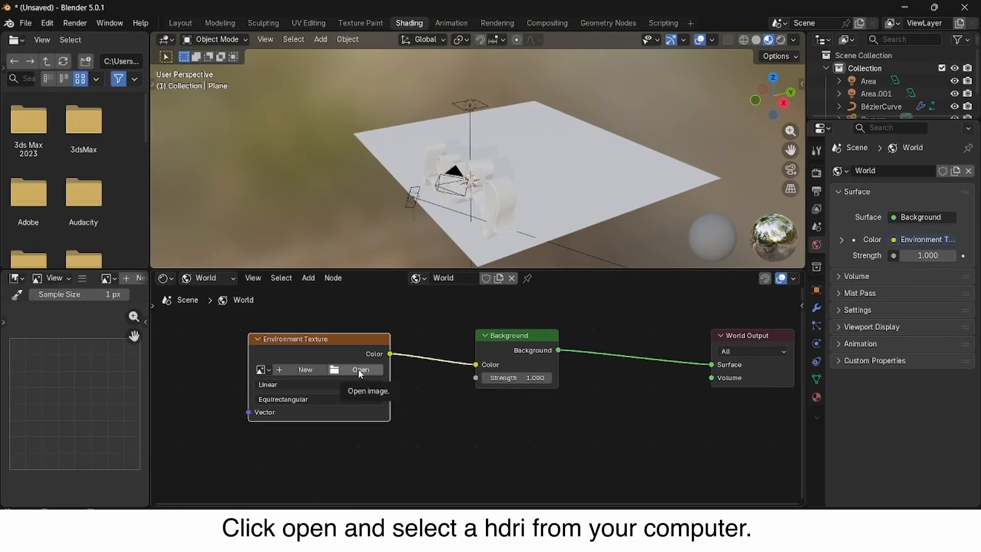
# - Load the HDRI pav_studio_03_4k.exr into the Environment Texture and set the Background strength to 0.4
pyautogui.click(360, 370)
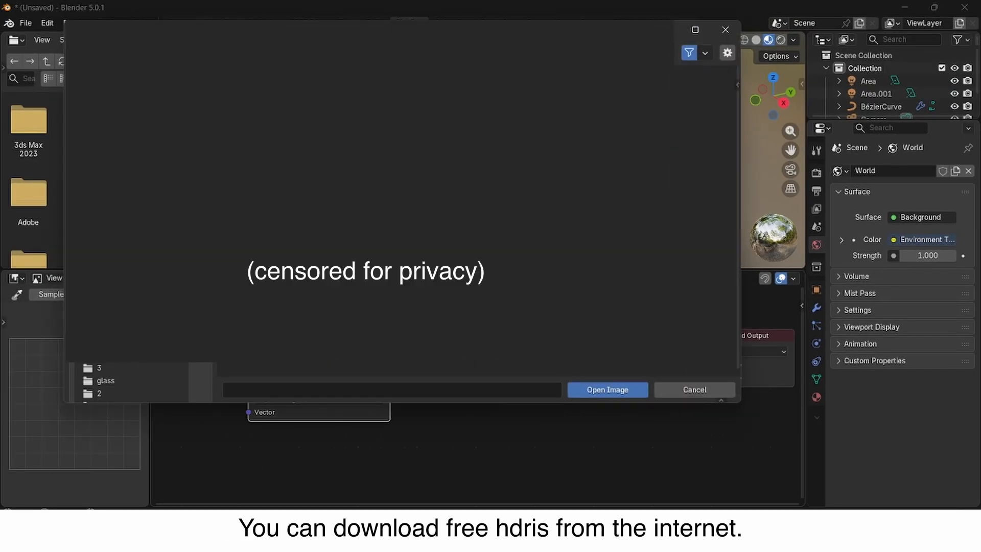
pyautogui.scroll(-3, 156, 365)
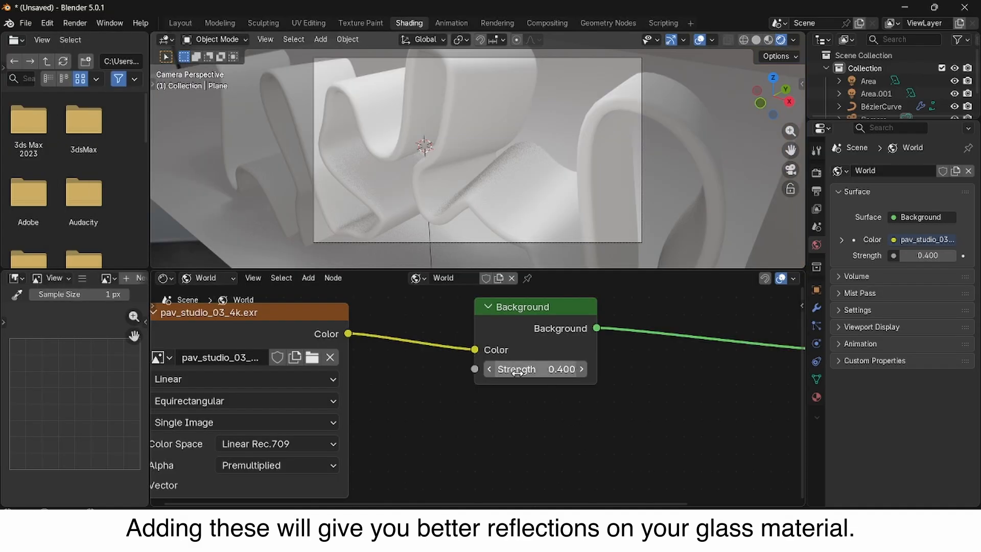
pyautogui.scroll(-2, 550, 384)
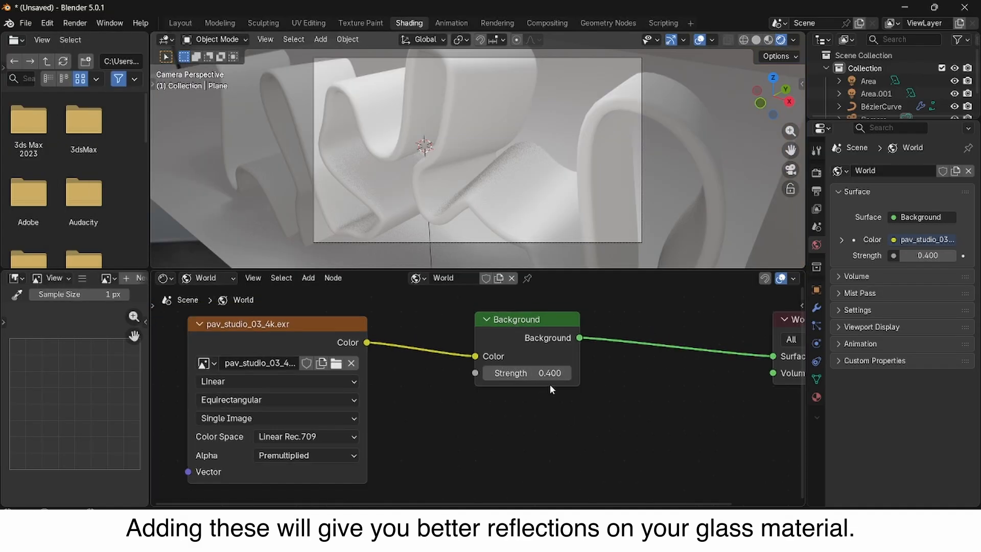
pyautogui.moveTo(578, 394); pyautogui.dragTo(546, 427, button='middle')
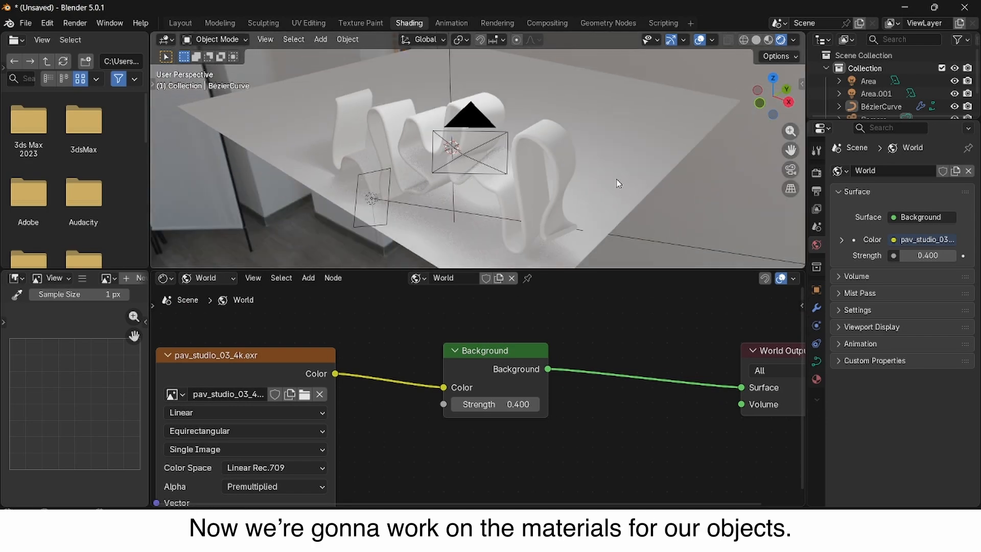
# - Select the background plane, set the shader type to Object, and add a new material to the plane
pyautogui.click(616, 183)
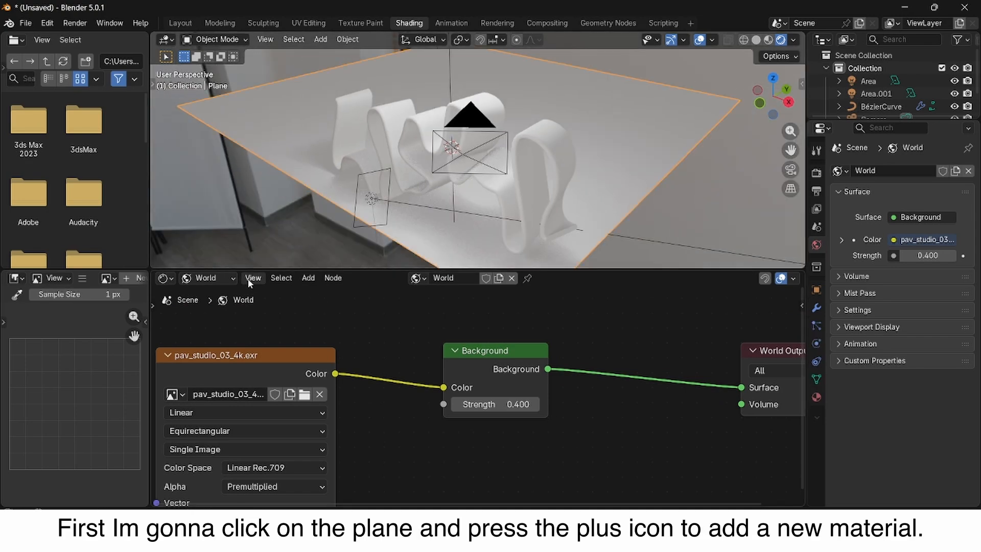
pyautogui.click(222, 278)
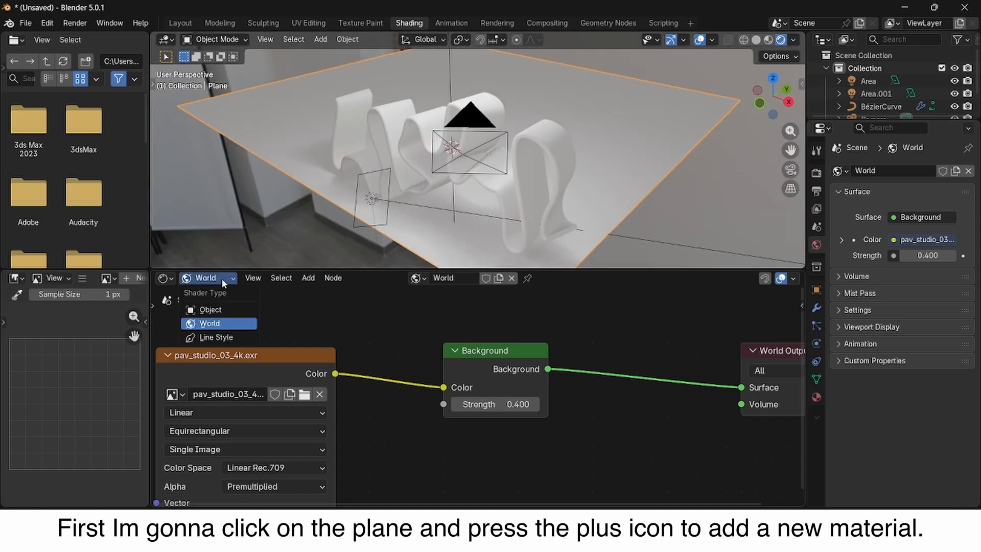
pyautogui.click(219, 310)
pyautogui.click(473, 278)
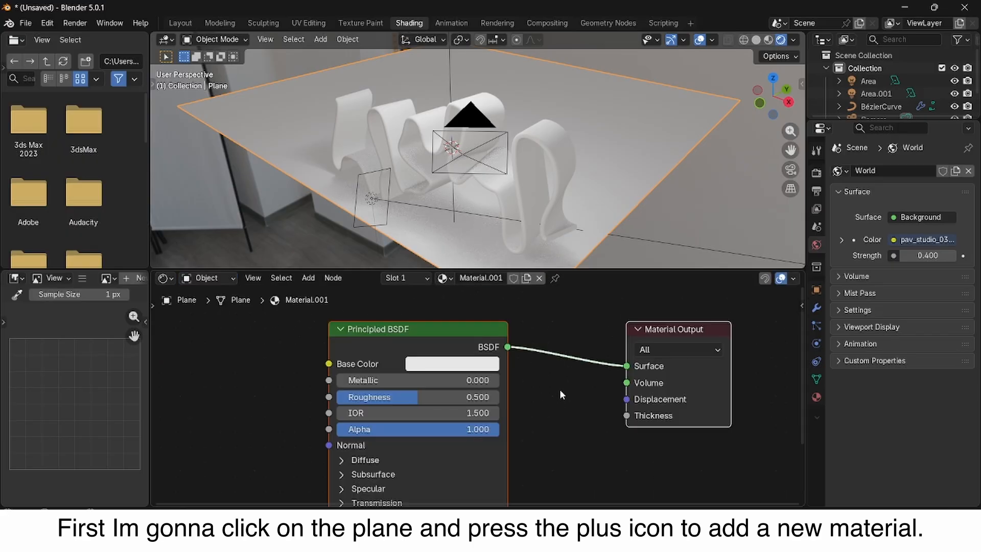
pyautogui.scroll(1, 546, 425)
pyautogui.moveTo(546, 424); pyautogui.dragTo(596, 417, button='middle')
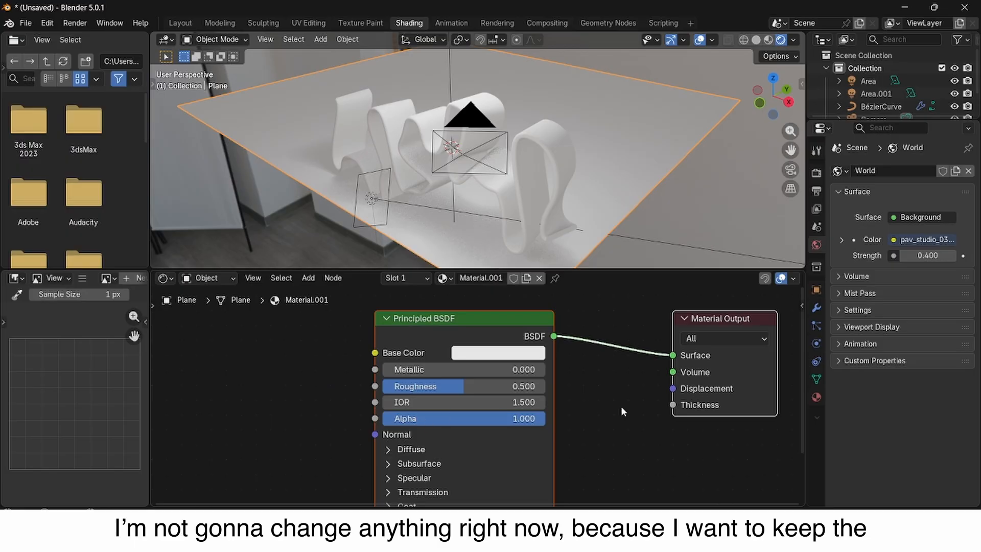
# - Rename the background plane's material to "plane"
pyautogui.scroll(-1, 622, 411)
pyautogui.click(469, 279)
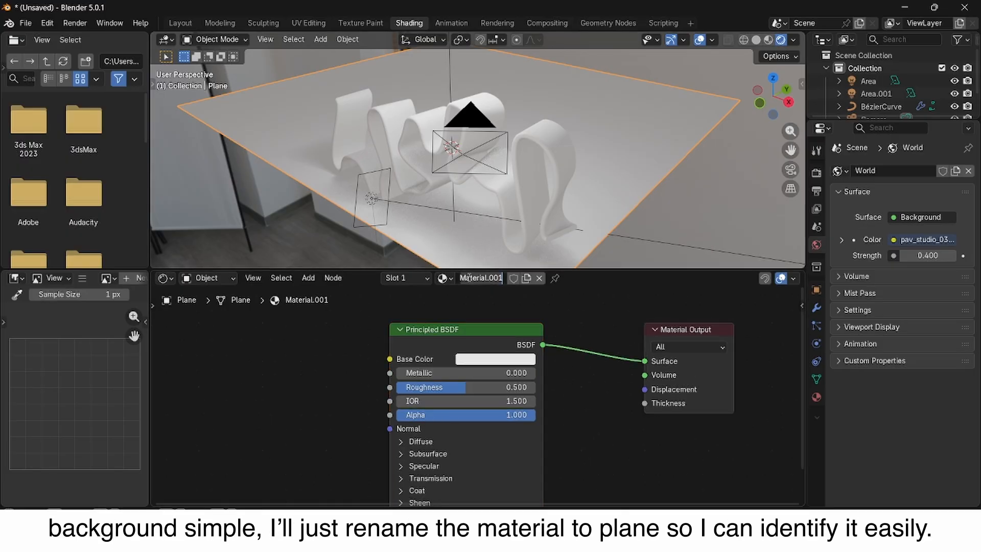
pyautogui.press('BackSpace')
pyautogui.write('plan')
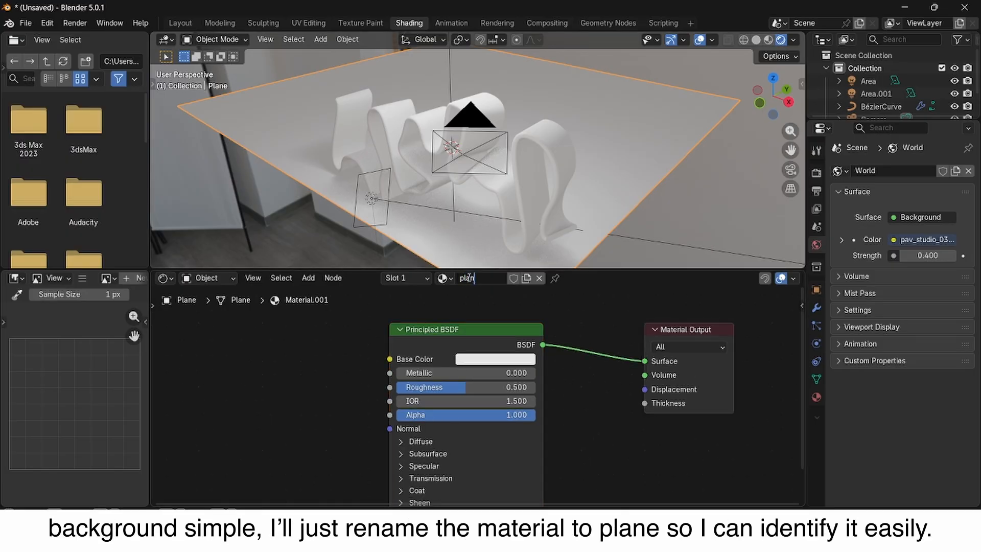
pyautogui.write('e')
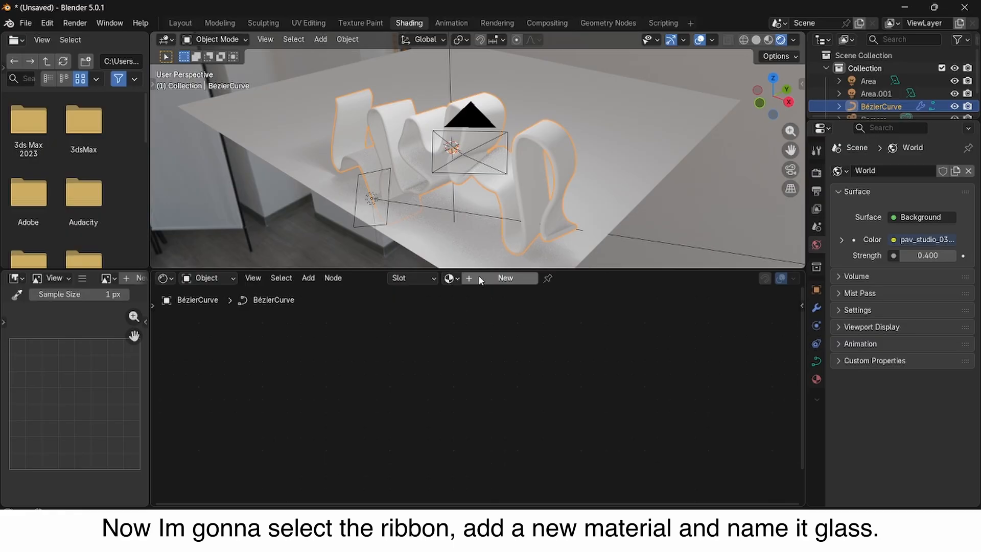
# - Add a new material to the Bézier ribbon and name it "glass"
pyautogui.click(504, 277)
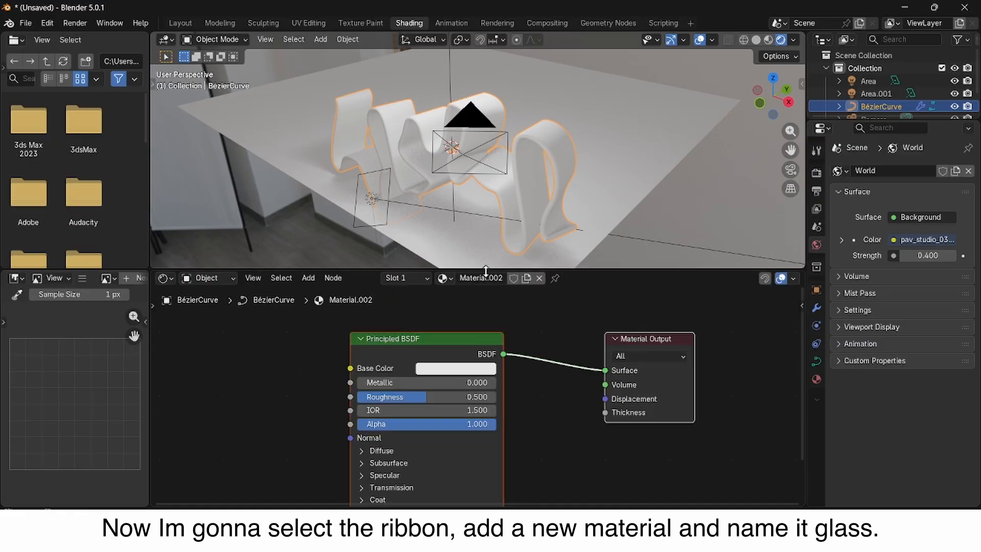
pyautogui.click(475, 279)
pyautogui.write('glass')
pyautogui.press('Return')
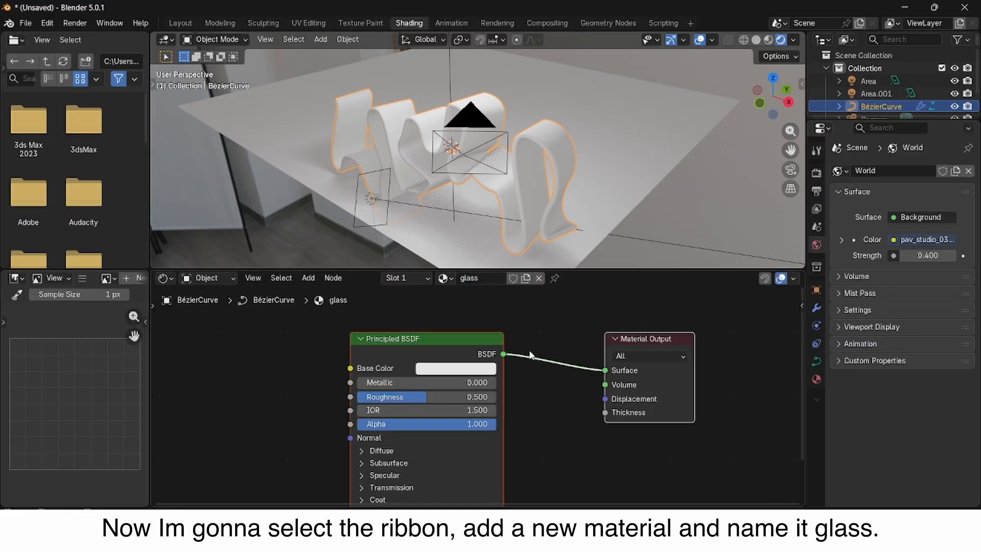
# - Set the glass material's Principled BSDF roughness to 0 and its transmission weight to 1
pyautogui.scroll(1, 528, 349)
pyautogui.moveTo(497, 350); pyautogui.dragTo(391, 351)
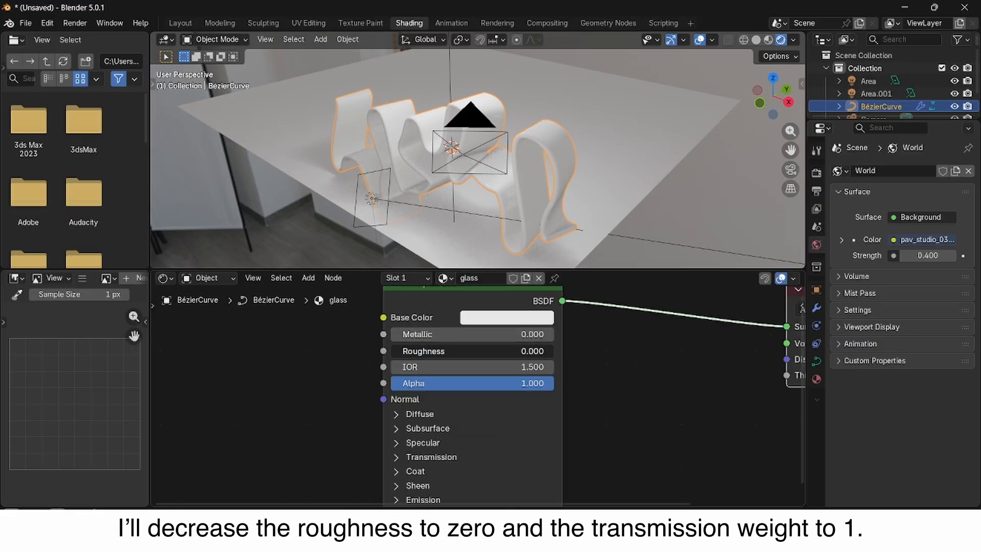
pyautogui.moveTo(394, 457); pyautogui.dragTo(479, 433, button='middle')
pyautogui.click(459, 384)
pyautogui.scroll(-1, 462, 393)
pyautogui.moveTo(479, 432); pyautogui.dragTo(605, 428)
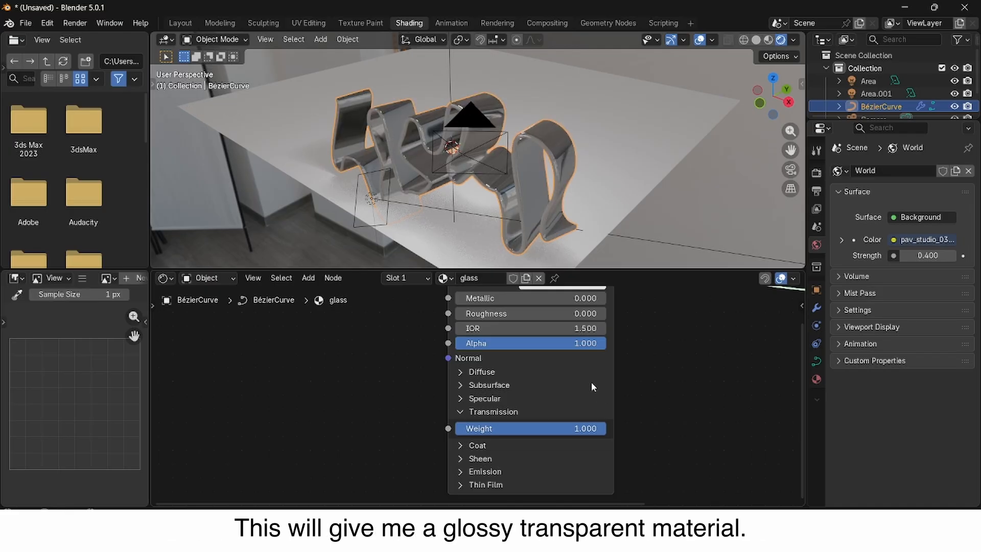
# - Insert a Mix Shader node on the link between the Principled BSDF and the Material Output
pyautogui.scroll(-5, 609, 375)
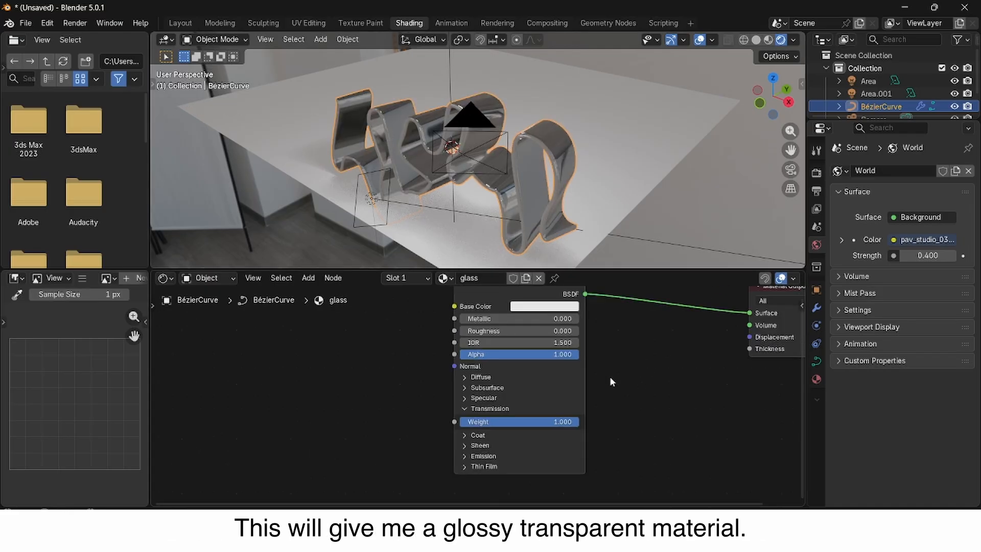
pyautogui.hotkey('shift', 'a')
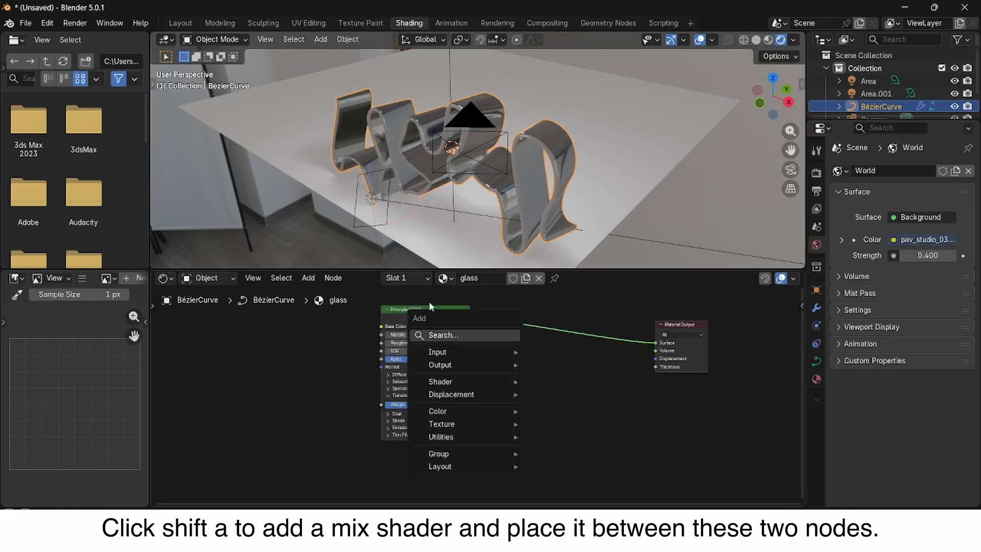
pyautogui.click(441, 333)
pyautogui.click(492, 387)
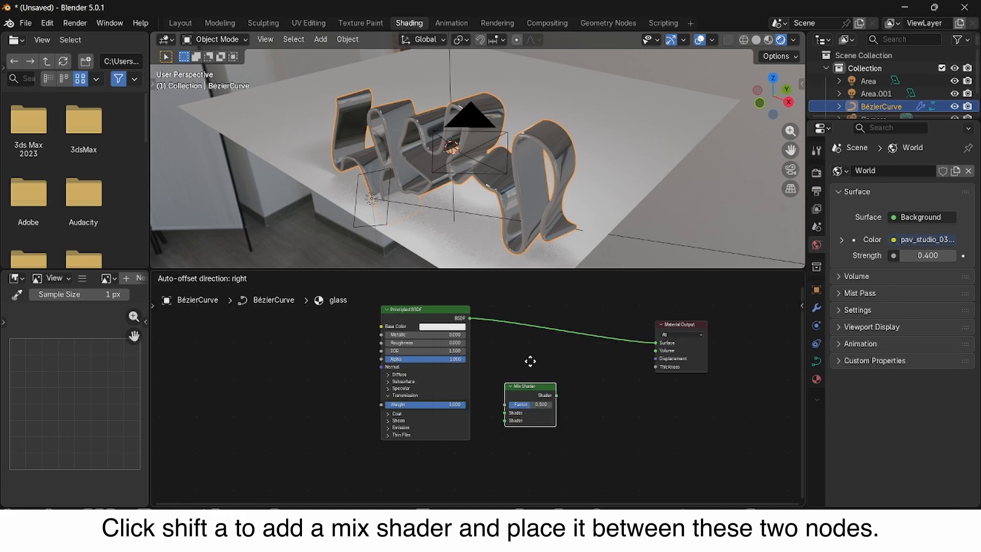
pyautogui.click(547, 331)
# - Add a Glass BSDF node, connect it to the Mix Shader's second shader input, and move the Mix Shader closer to the Material Output
pyautogui.moveTo(513, 424); pyautogui.dragTo(474, 416, button='middle')
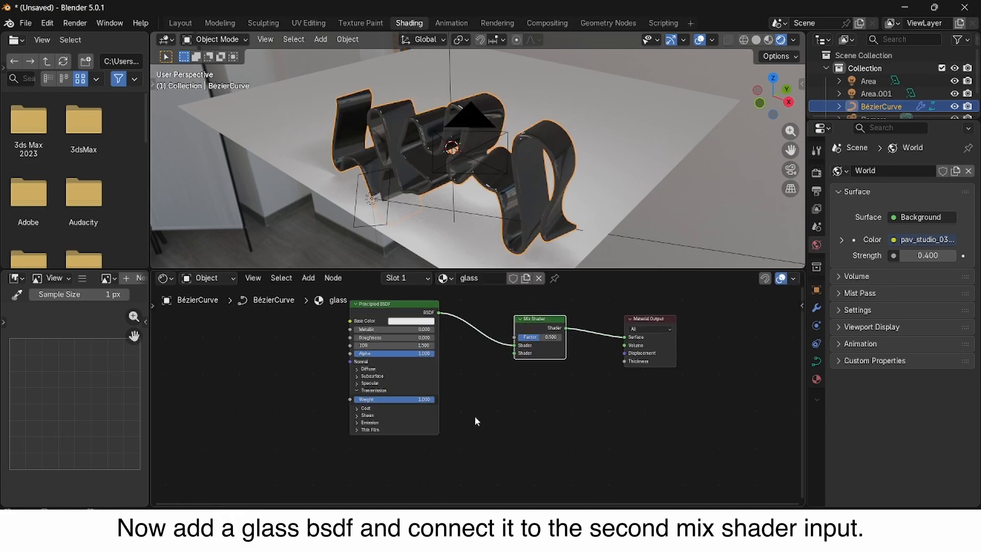
pyautogui.hotkey('shift', 'a')
pyautogui.click(452, 380)
pyautogui.write('gl')
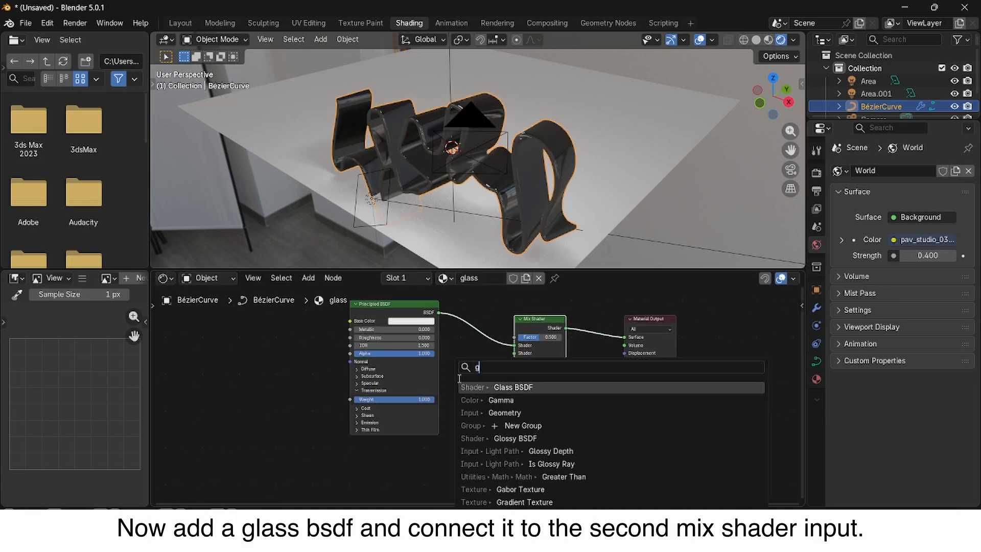
pyautogui.click(514, 387)
pyautogui.click(522, 429)
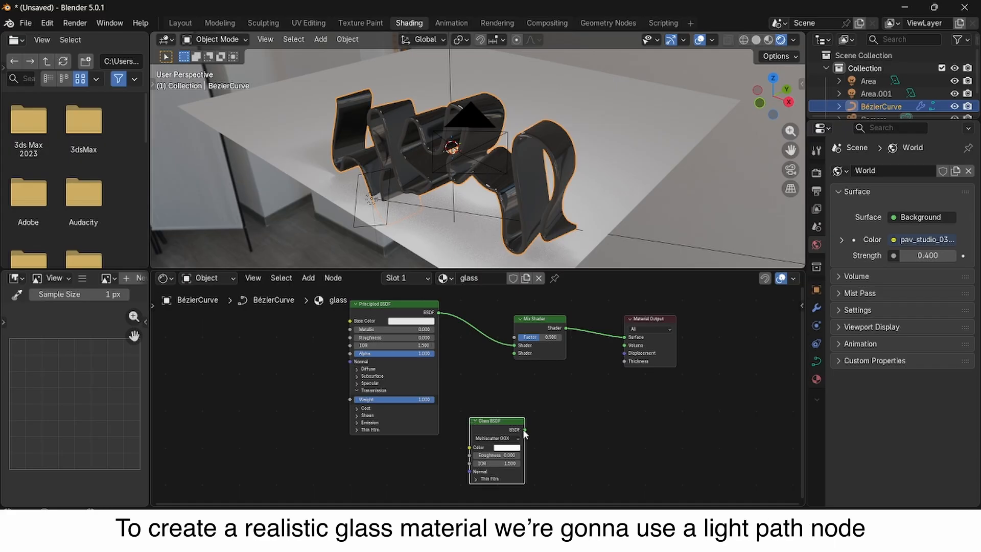
pyautogui.moveTo(514, 359); pyautogui.dragTo(514, 352)
pyautogui.moveTo(532, 318); pyautogui.dragTo(571, 331)
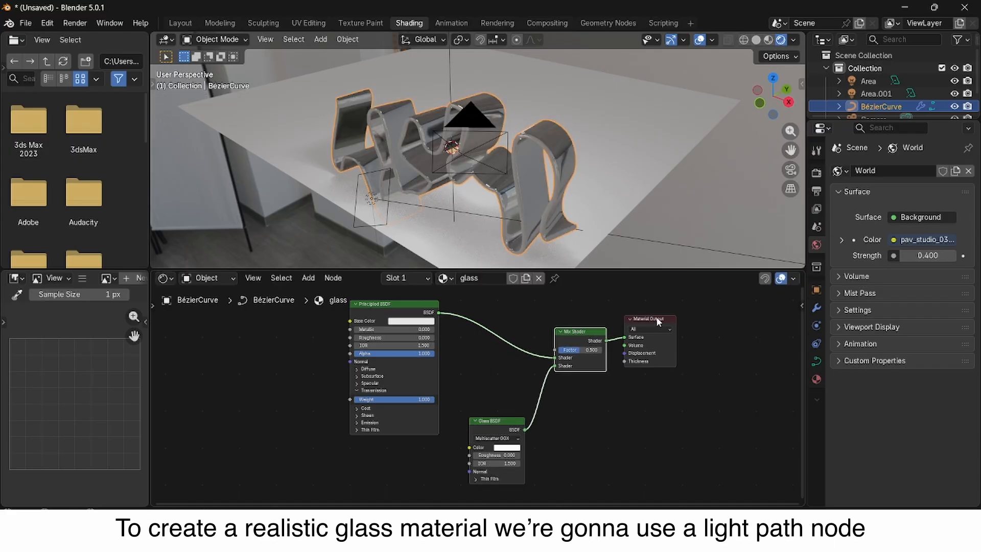
# - Add a Light Path node to the glass material and connect its Transmission Depth output to the Mix Shader's Factor
pyautogui.moveTo(657, 323); pyautogui.dragTo(709, 331)
pyautogui.scroll(3, 618, 372)
pyautogui.moveTo(553, 388); pyautogui.dragTo(348, 320)
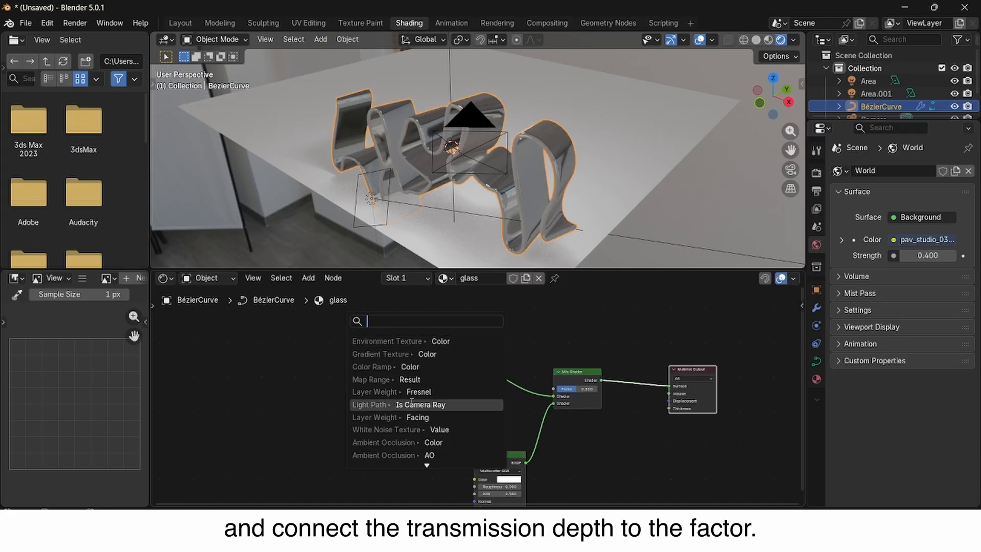
pyautogui.click(405, 404)
pyautogui.scroll(2, 536, 378)
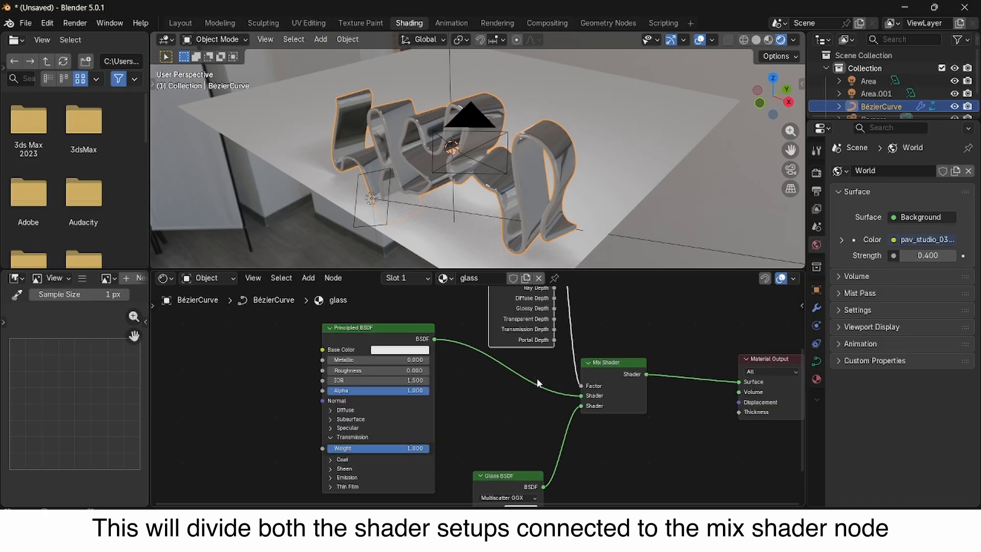
pyautogui.moveTo(572, 453); pyautogui.dragTo(572, 445)
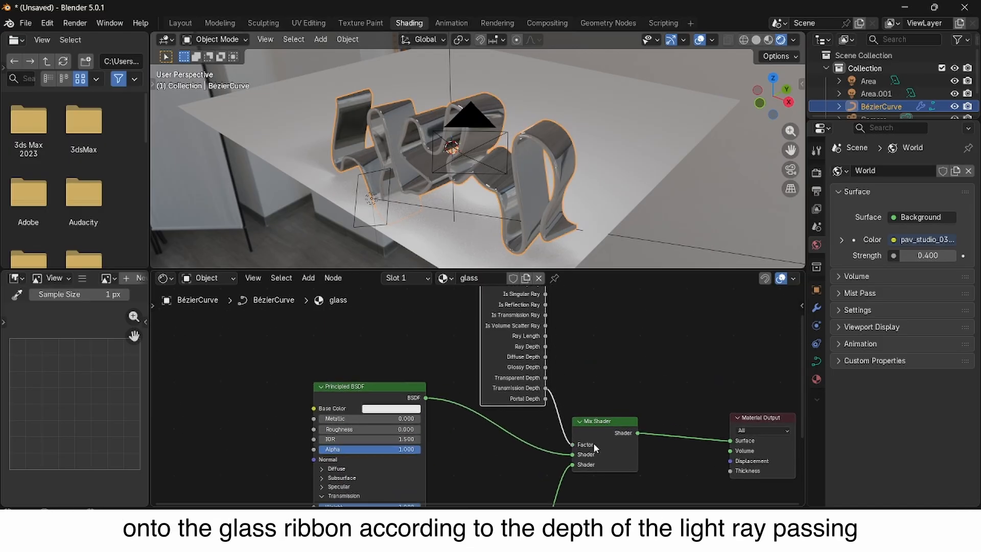
# - Move the Material Output and Mix Shader nodes further from the other shader nodes to spread out the layout
pyautogui.scroll(-3, 560, 338)
pyautogui.moveTo(551, 372); pyautogui.dragTo(590, 358, button='middle')
pyautogui.scroll(-3, 591, 361)
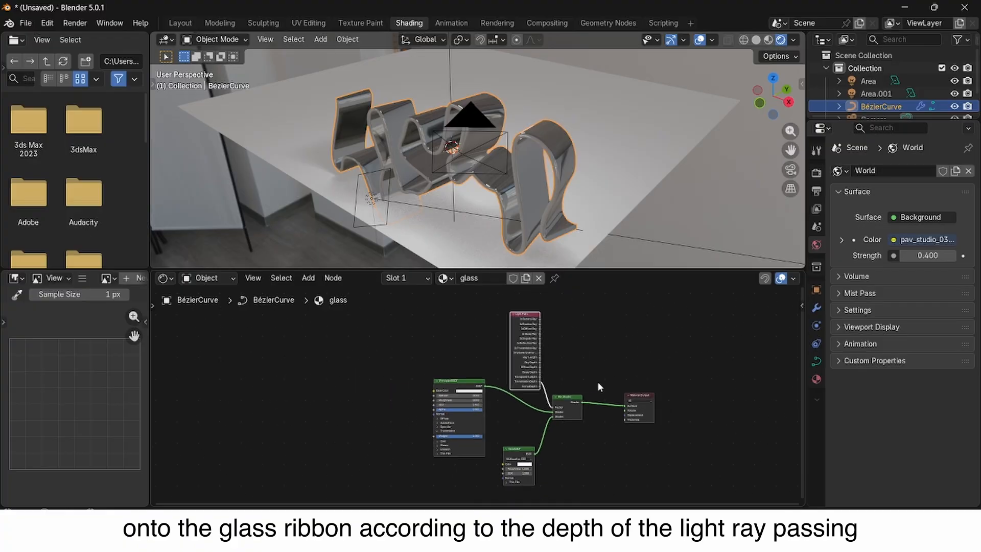
pyautogui.moveTo(642, 396); pyautogui.dragTo(696, 396)
pyautogui.moveTo(560, 405); pyautogui.dragTo(623, 406)
pyautogui.moveTo(554, 435); pyautogui.dragTo(554, 378, button='middle')
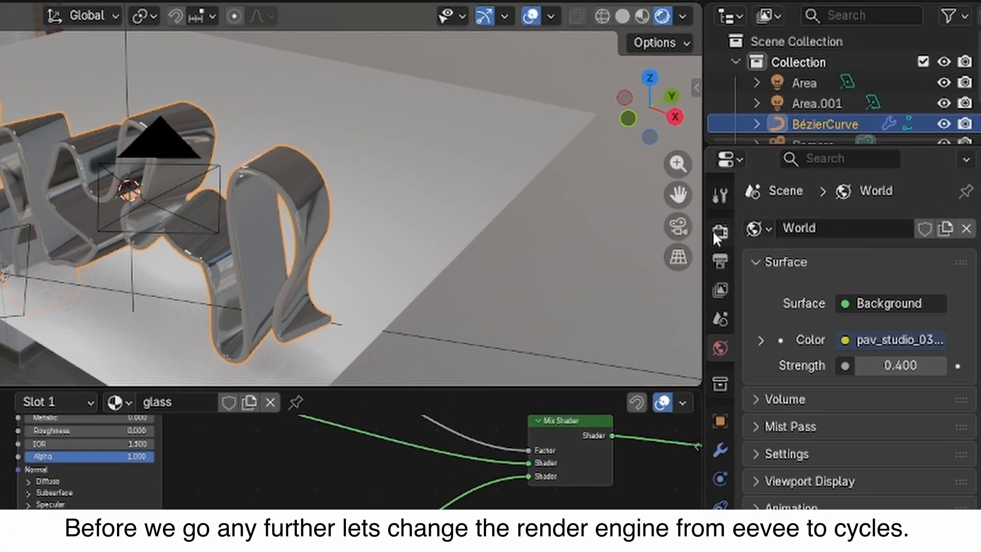
# - Set the render engine to Cycles and the render device to GPU Compute
pyautogui.click(713, 233)
pyautogui.click(919, 229)
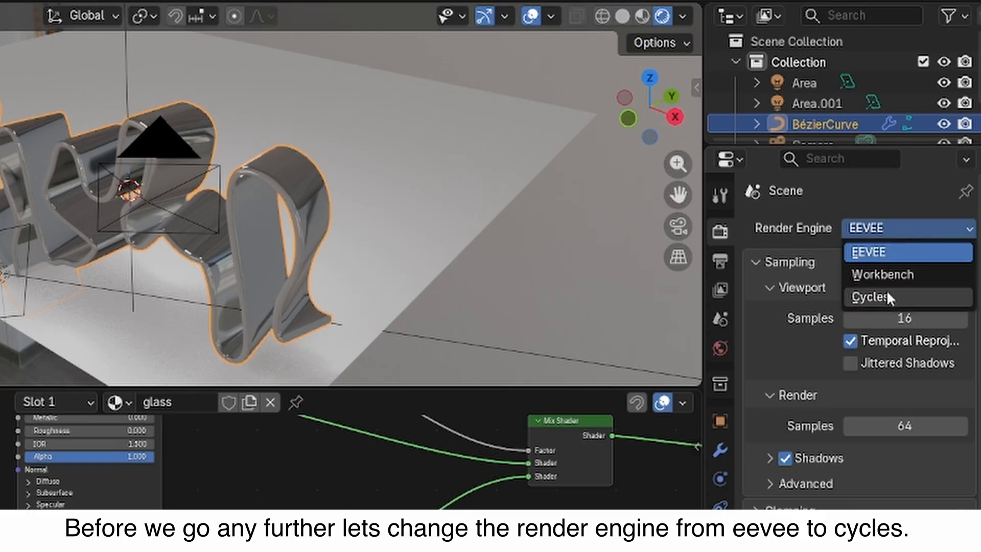
pyautogui.click(887, 295)
pyautogui.click(869, 253)
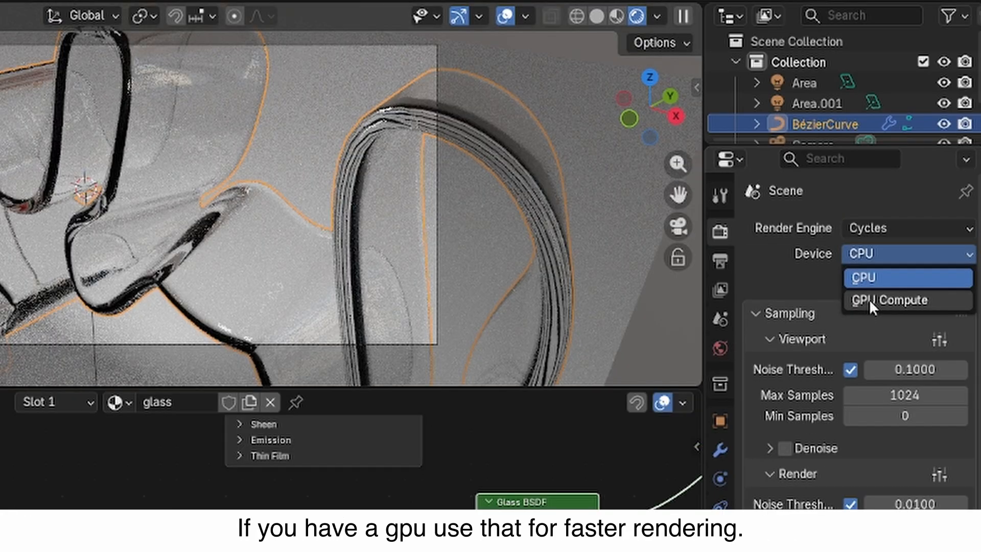
pyautogui.click(889, 300)
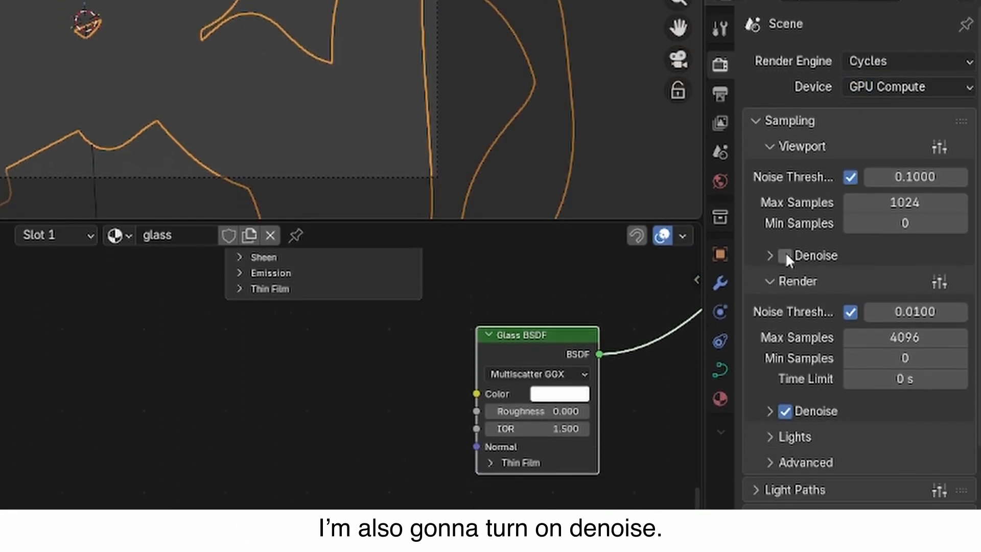
# - Enable viewport denoising and turn on Render Region in the output format settings
pyautogui.click(785, 448)
pyautogui.scroll(-3, 760, 370)
pyautogui.scroll(3, 760, 369)
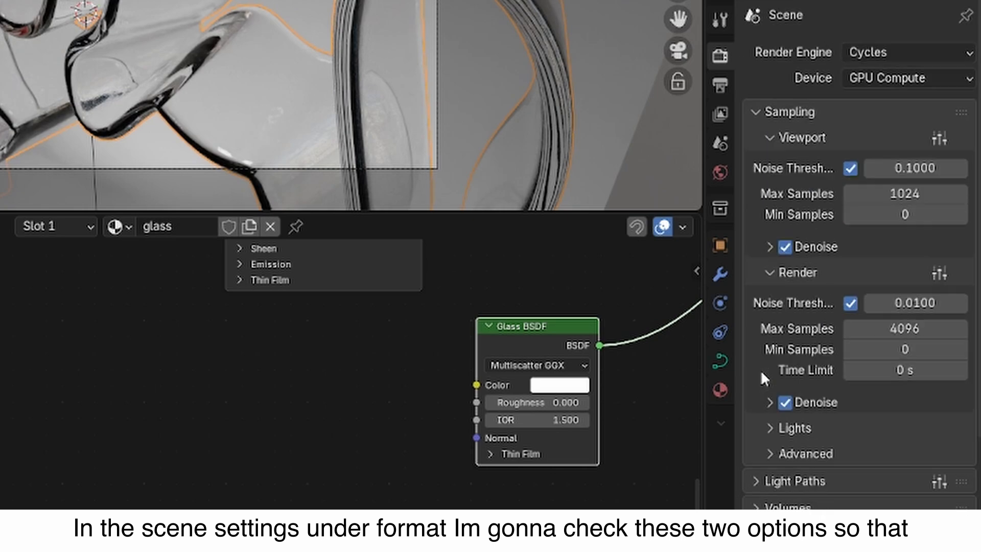
pyautogui.click(720, 85)
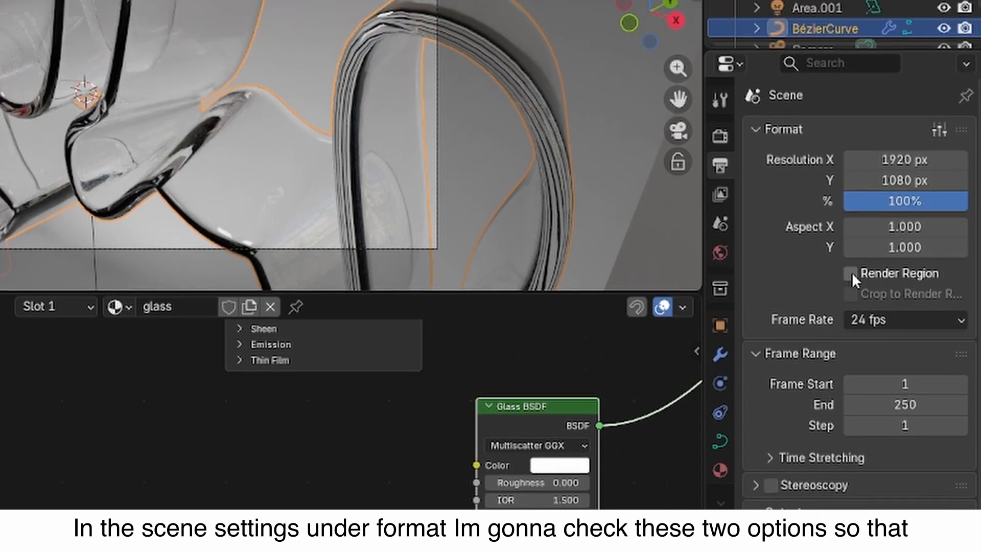
pyautogui.click(850, 272)
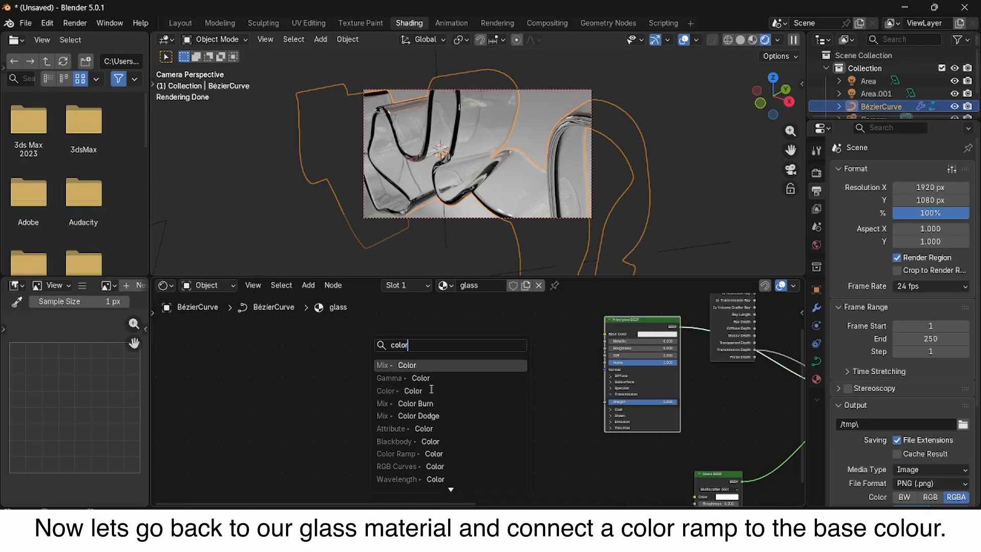
# - Add a Color Ramp node connected to the Base Color of the glass material's Principled BSDF
pyautogui.write('ramp')
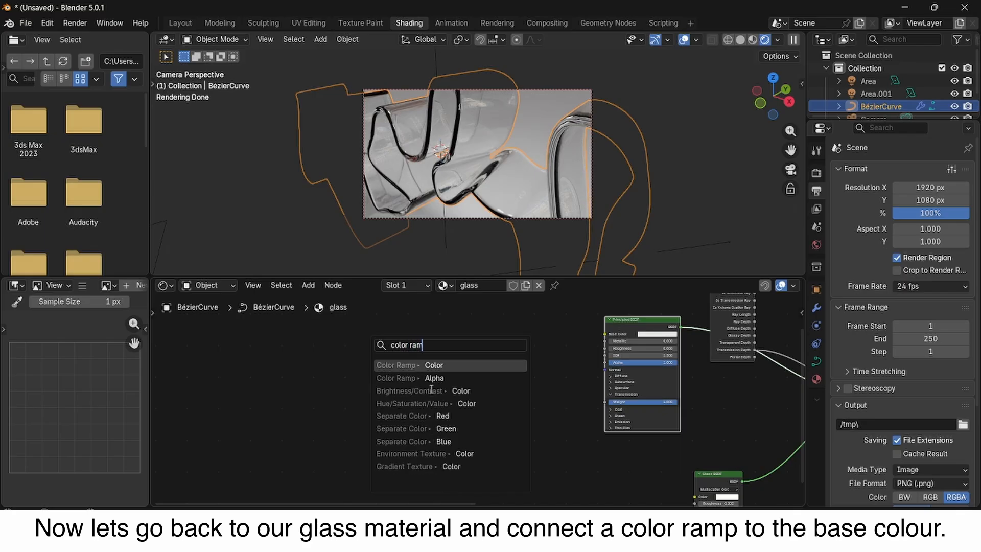
pyautogui.click(451, 368)
pyautogui.click(503, 341)
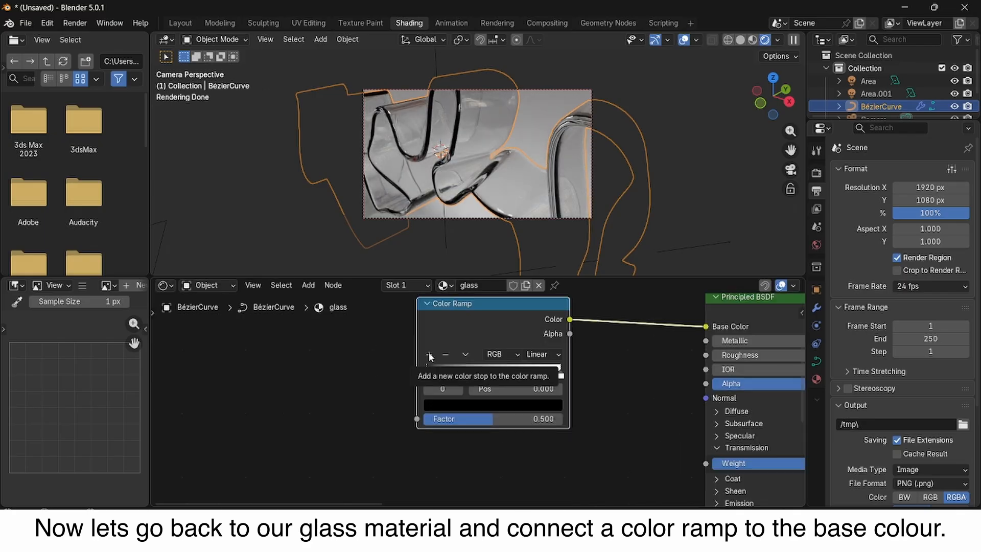
# - Add four color stops to the Color Ramp and distribute all stops evenly
pyautogui.click(428, 354)
pyautogui.click(428, 354)
pyautogui.click(428, 354)
pyautogui.click(429, 354)
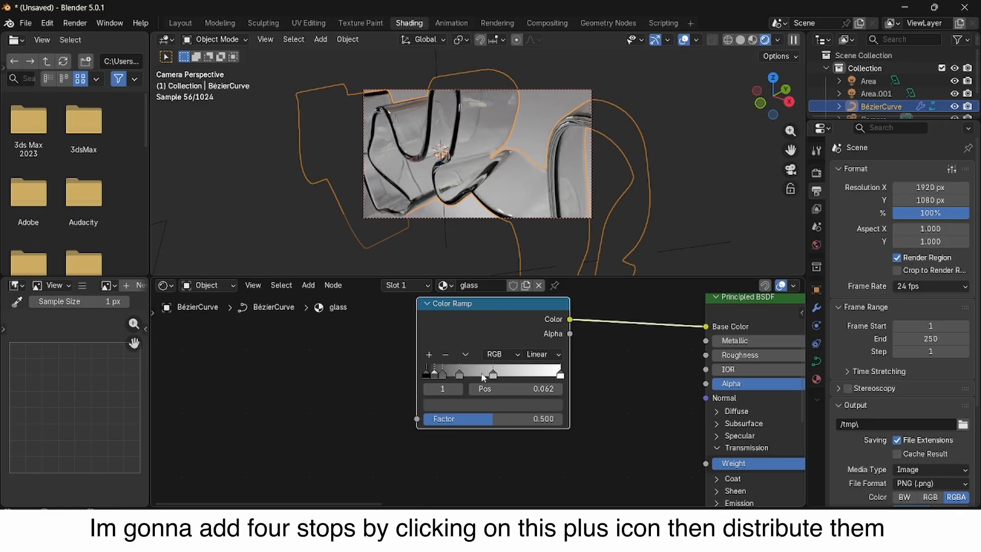
pyautogui.click(466, 354)
pyautogui.click(464, 354)
pyautogui.click(465, 354)
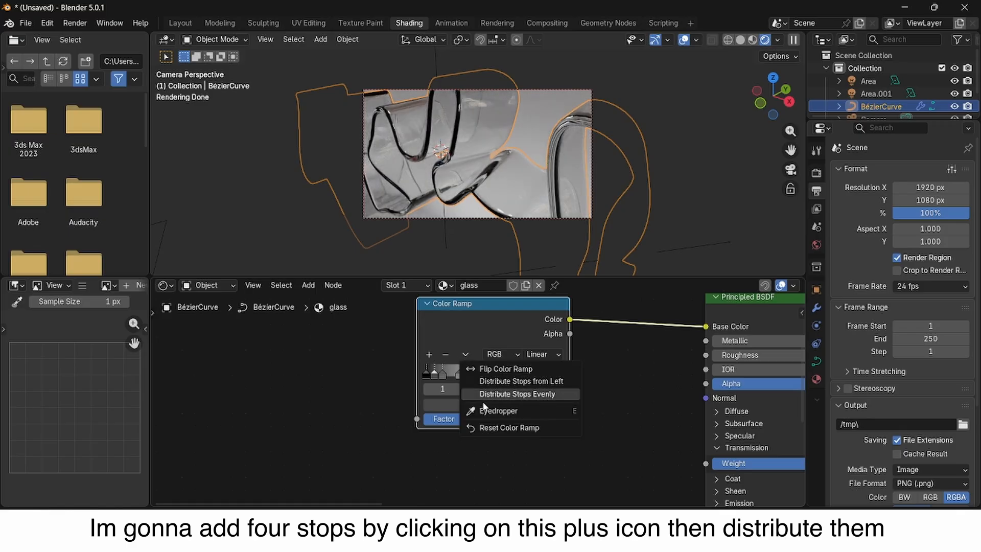
pyautogui.click(511, 393)
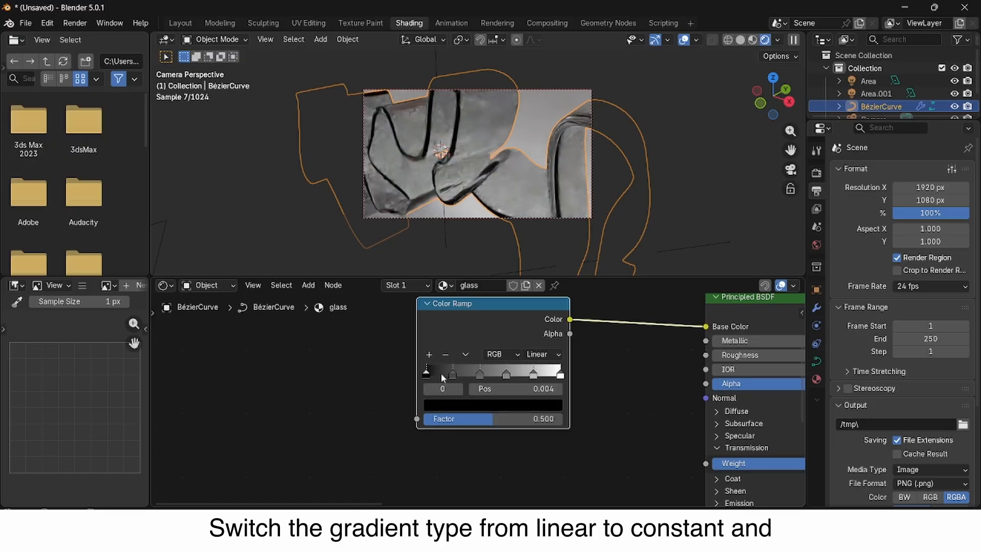
# - Set the Color Ramp interpolation to Constant and color the first stop pure red using RGB values
pyautogui.click(545, 355)
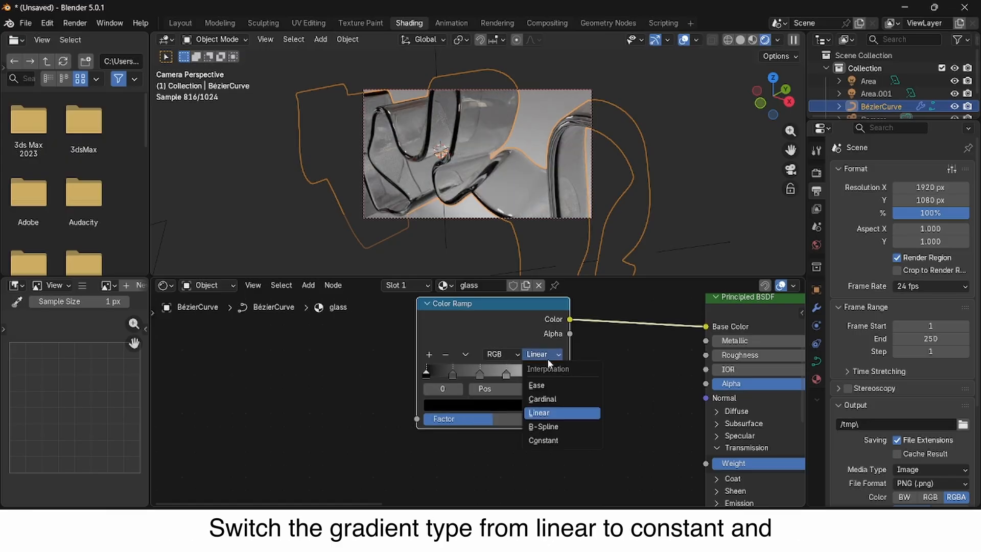
pyautogui.click(541, 439)
pyautogui.click(486, 404)
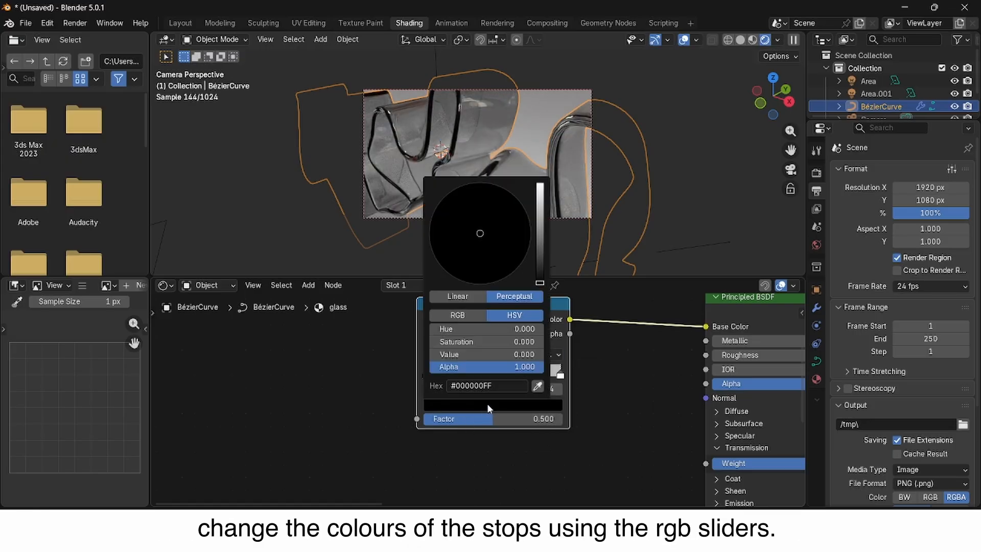
pyautogui.click(462, 314)
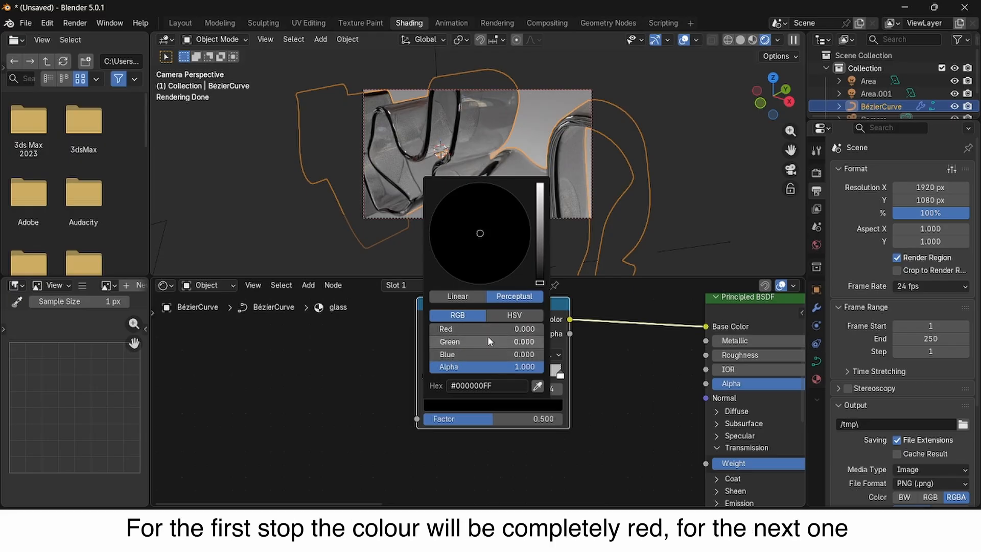
pyautogui.moveTo(480, 328); pyautogui.dragTo(543, 328)
# - Color the Color Ramp's second stop yellow with red 1, green 1 and blue 0
pyautogui.click(453, 375)
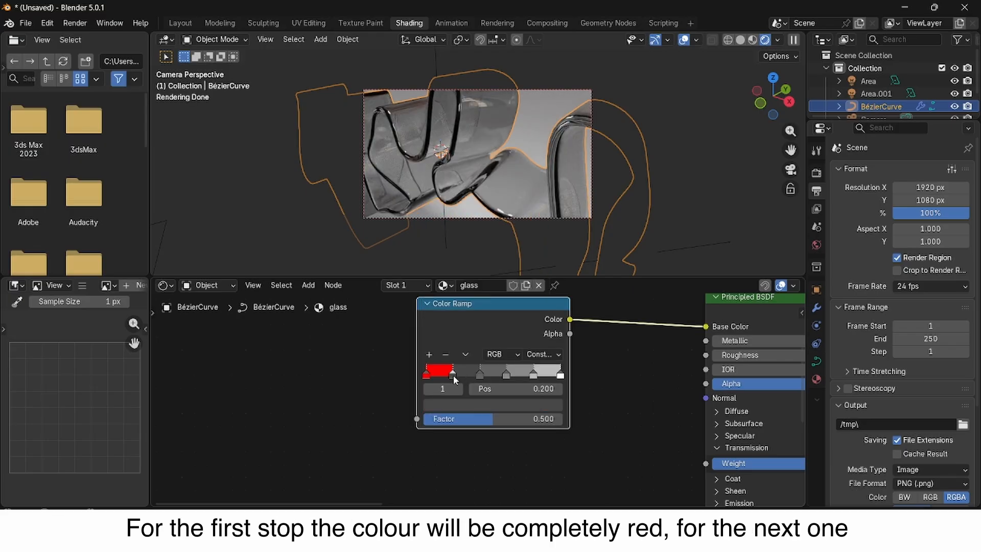
pyautogui.click(454, 403)
pyautogui.moveTo(480, 329); pyautogui.dragTo(542, 329)
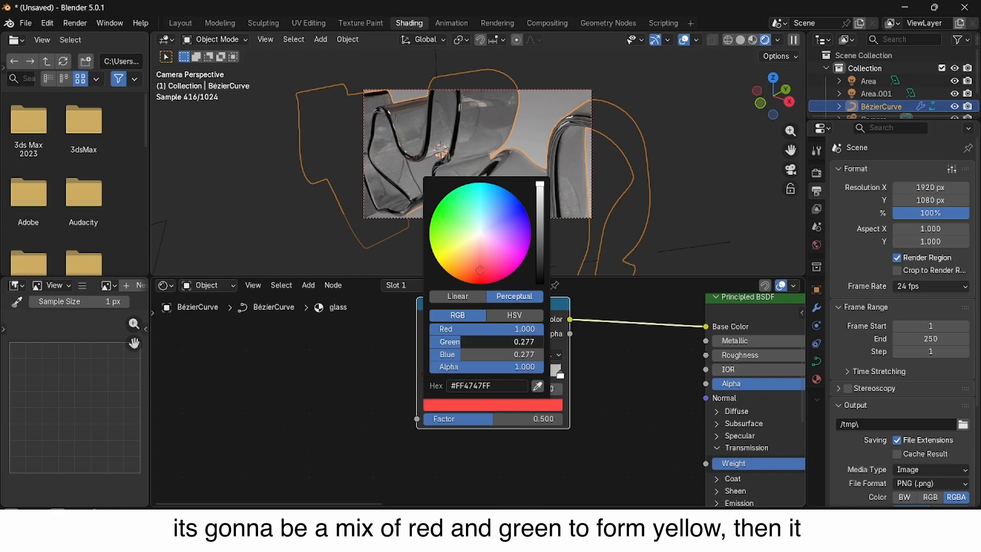
pyautogui.moveTo(462, 341); pyautogui.dragTo(542, 341)
pyautogui.moveTo(481, 355); pyautogui.dragTo(430, 355)
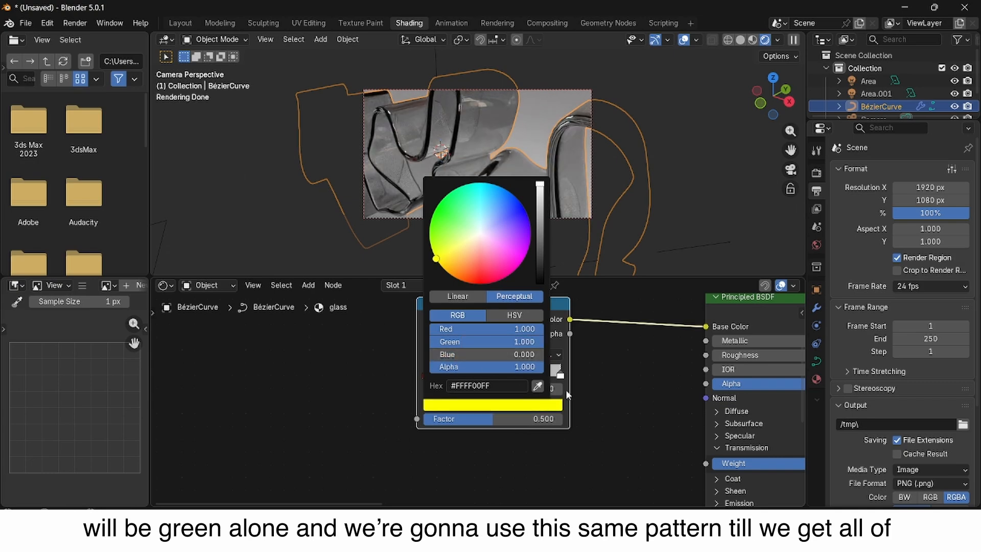
# - Color the Color Ramp's third stop pure green
pyautogui.click(479, 375)
pyautogui.click(483, 403)
pyautogui.moveTo(480, 329); pyautogui.dragTo(430, 328)
pyautogui.moveTo(480, 341); pyautogui.dragTo(543, 341)
# - Color the Color Ramp's fourth stop cyan and its fifth stop blue
pyautogui.click(507, 375)
pyautogui.click(511, 404)
pyautogui.moveTo(499, 354); pyautogui.dragTo(430, 341)
pyautogui.click(513, 405)
pyautogui.click(533, 375)
pyautogui.click(532, 405)
pyautogui.moveTo(511, 354); pyautogui.dragTo(543, 354)
# - Color the Color Ramp's last stop completely black
pyautogui.click(559, 375)
pyautogui.click(535, 403)
pyautogui.moveTo(539, 204); pyautogui.dragTo(539, 283)
# - Connect a Layer Weight node's Facing output through a White Noise Texture node to the Color Ramp's Factor
pyautogui.scroll(-4, 525, 430)
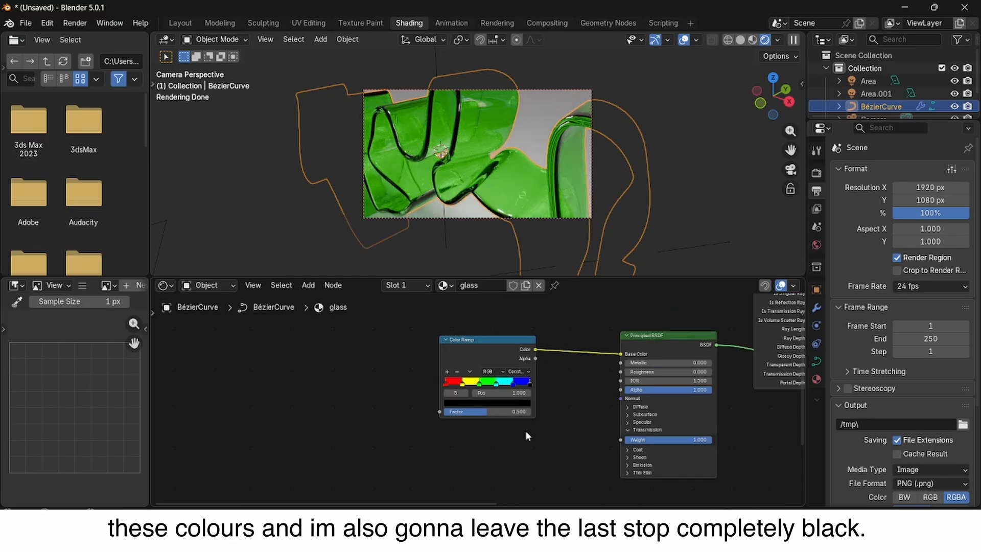
pyautogui.moveTo(443, 415); pyautogui.dragTo(611, 381, button='middle')
pyautogui.moveTo(612, 380); pyautogui.dragTo(392, 371)
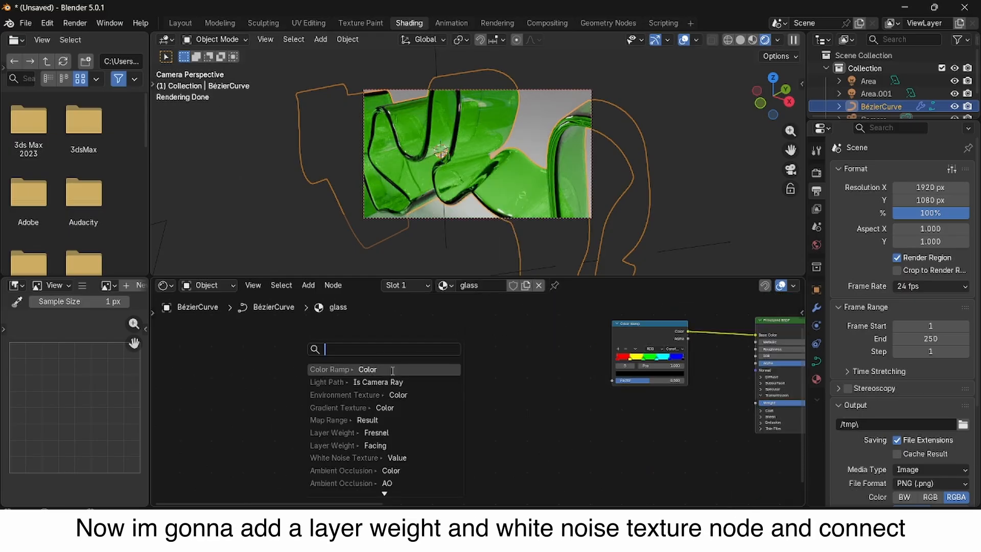
pyautogui.write('la')
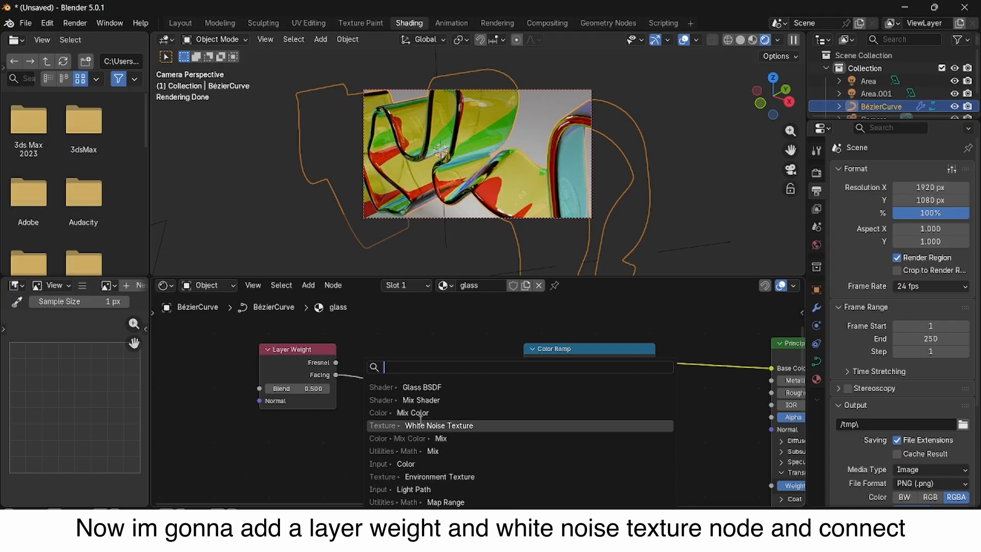
pyautogui.click(419, 424)
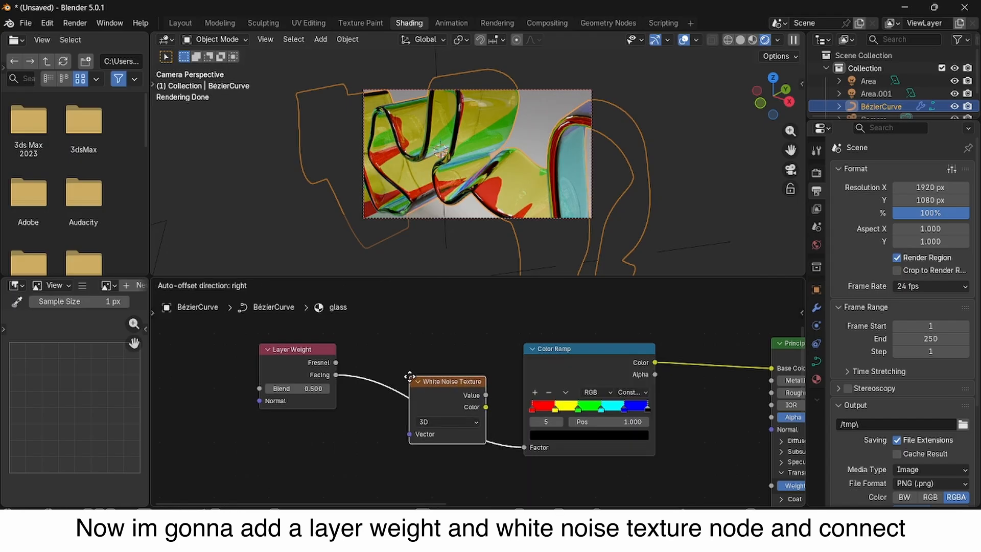
pyautogui.click(403, 395)
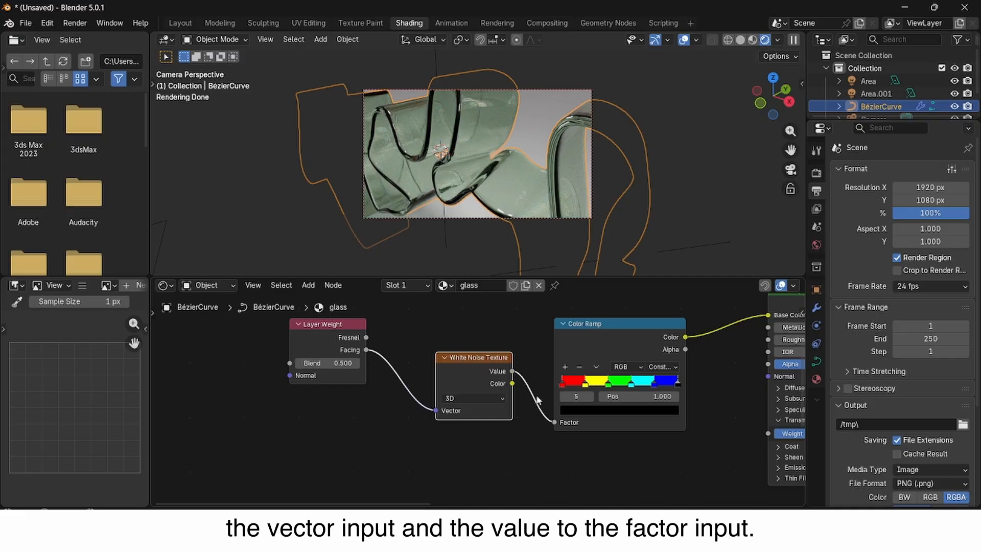
# - Add a Map Range node fed by the White Noise Texture's Value and connect its Result to the Principled BSDF's IOR
pyautogui.moveTo(597, 356); pyautogui.dragTo(527, 374, button='middle')
pyautogui.scroll(-3, 530, 357)
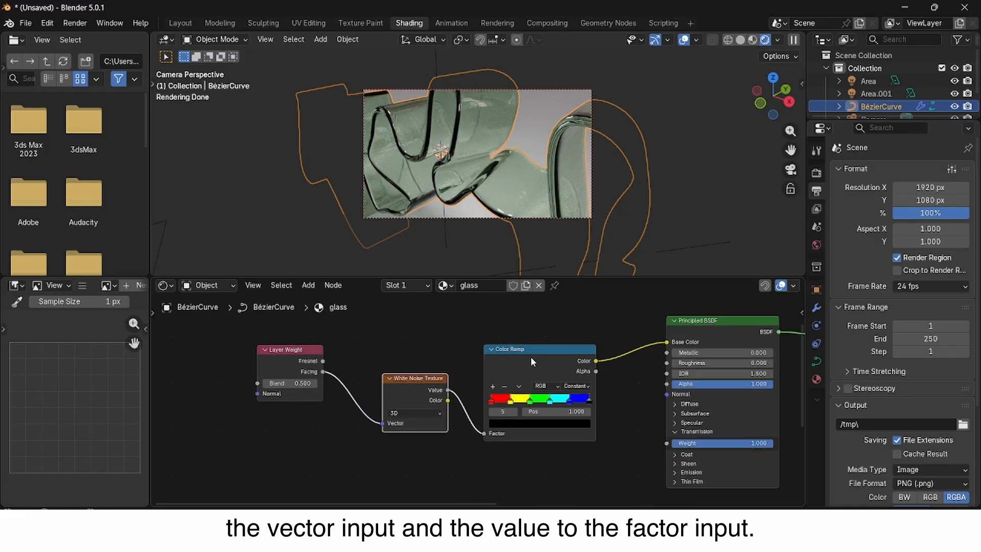
pyautogui.moveTo(466, 387); pyautogui.dragTo(457, 364, button='middle')
pyautogui.scroll(-2, 457, 363)
pyautogui.moveTo(423, 344); pyautogui.dragTo(463, 434)
pyautogui.click(526, 388)
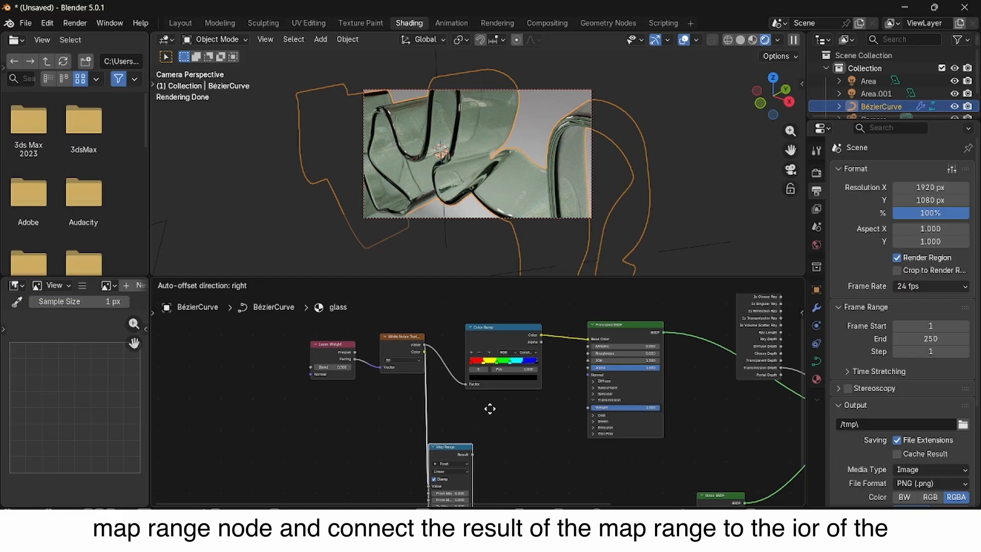
pyautogui.click(554, 372)
pyautogui.scroll(2, 547, 388)
pyautogui.moveTo(546, 429); pyautogui.dragTo(616, 350)
pyautogui.moveTo(645, 307); pyautogui.dragTo(650, 322)
# - Set the Map Range node's To Min to 1.2 and To Max to 1.8
pyautogui.click(536, 397)
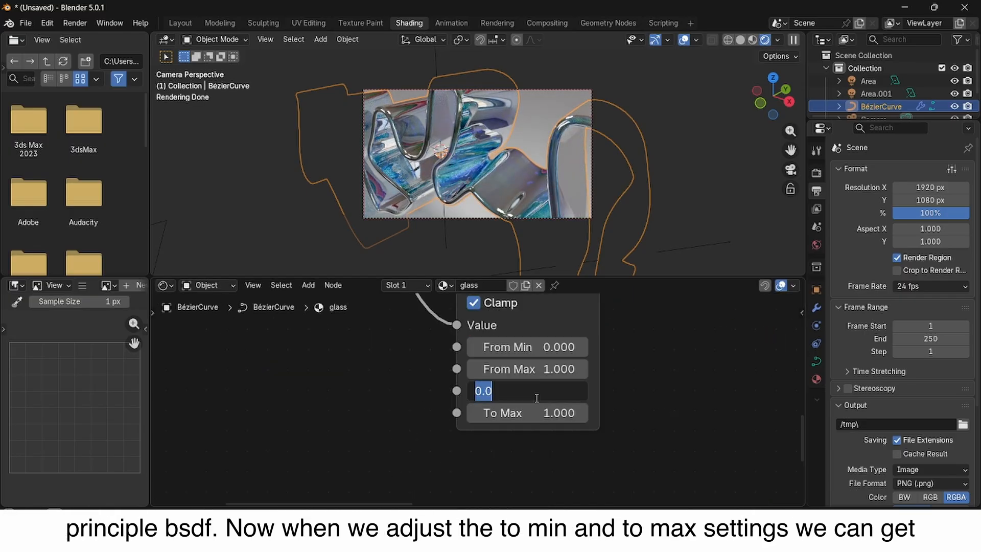
pyautogui.write('1.2')
pyautogui.click(540, 411)
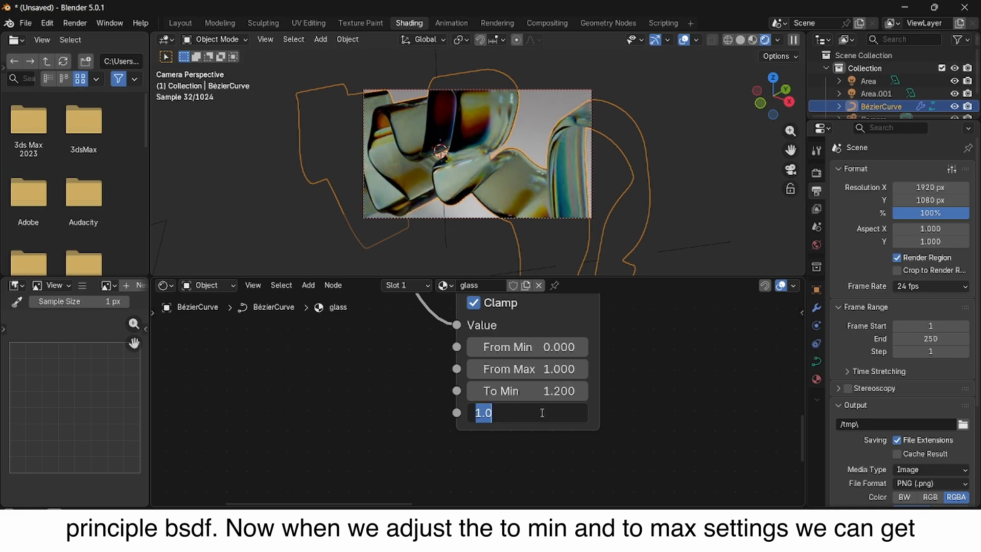
pyautogui.write('1.8')
pyautogui.press('Return')
# - Try stronger glass dispersion with Map Range values up to To Min 4.7 and To Max 2.2
pyautogui.moveTo(562, 412); pyautogui.dragTo(588, 413)
pyautogui.moveTo(561, 391); pyautogui.dragTo(651, 390)
pyautogui.moveTo(562, 412); pyautogui.dragTo(546, 413)
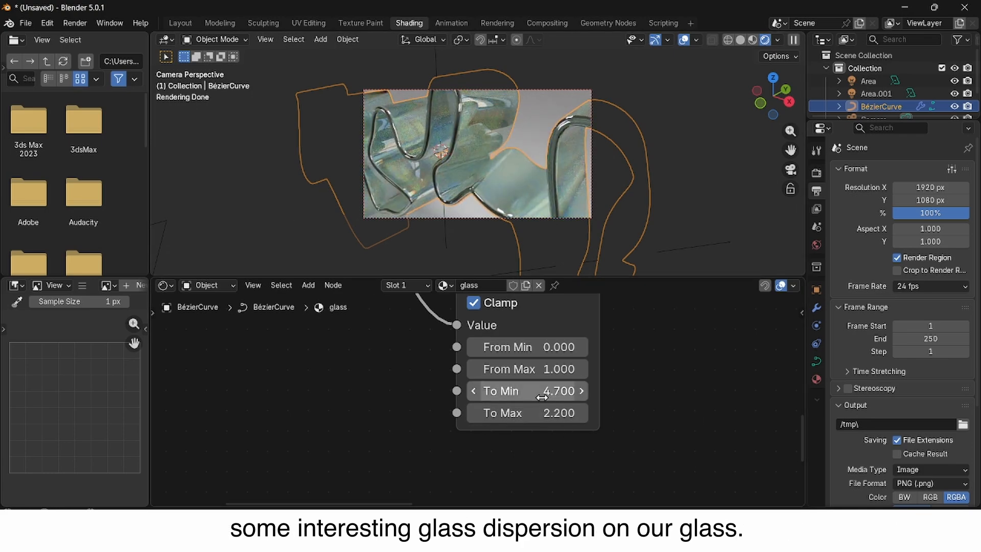
pyautogui.moveTo(560, 392); pyautogui.dragTo(472, 392)
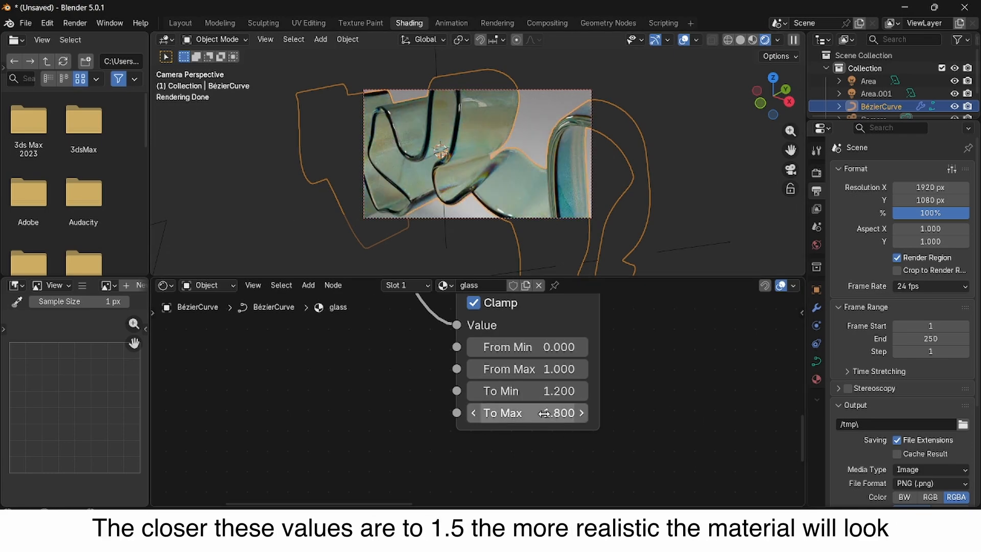
# - Set the Map Range node's To Max to 1.5 and To Min to 1.3
pyautogui.moveTo(541, 412); pyautogui.dragTo(633, 390)
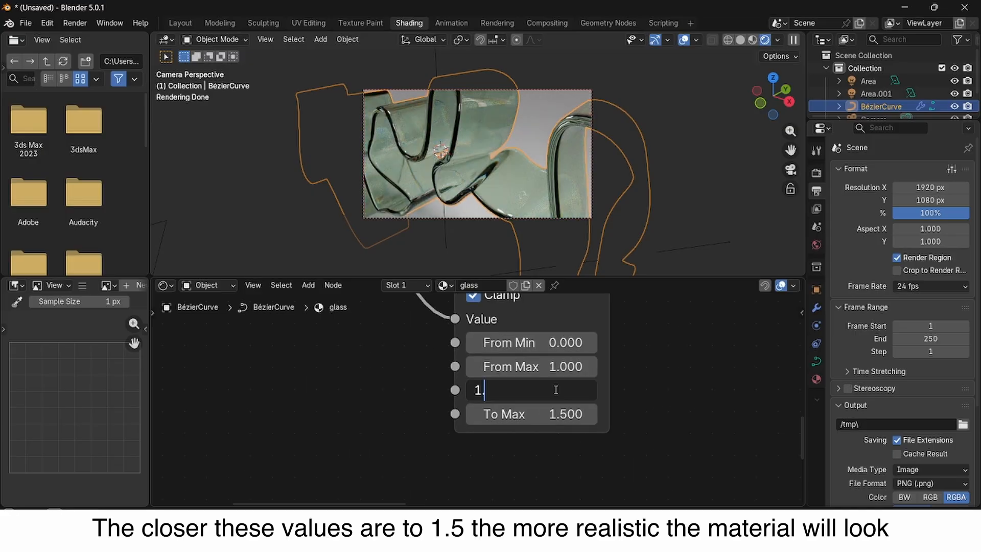
pyautogui.write('.3')
pyautogui.press('Return')
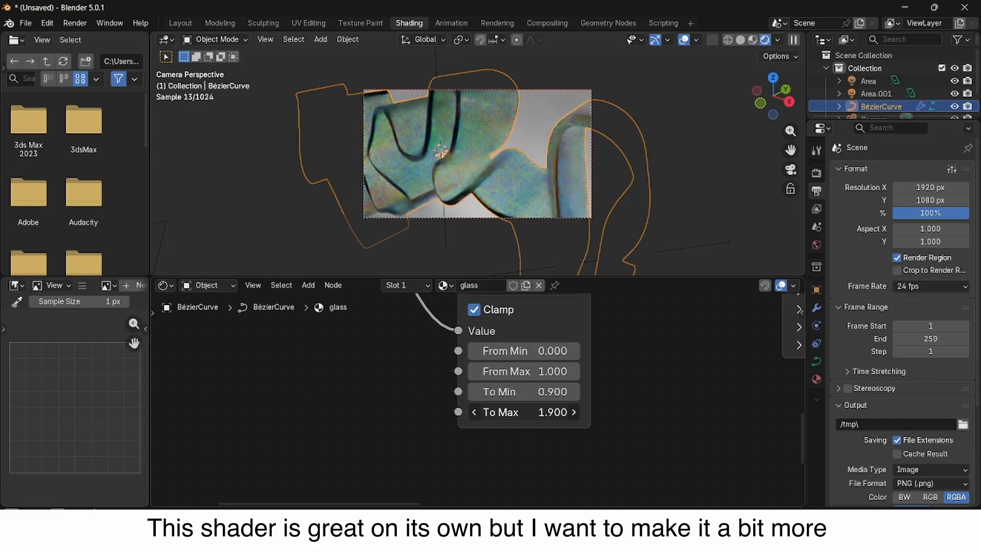
# - Try the Map Range node's To Max at 0.9 and raise it again
pyautogui.moveTo(552, 412); pyautogui.dragTo(505, 411)
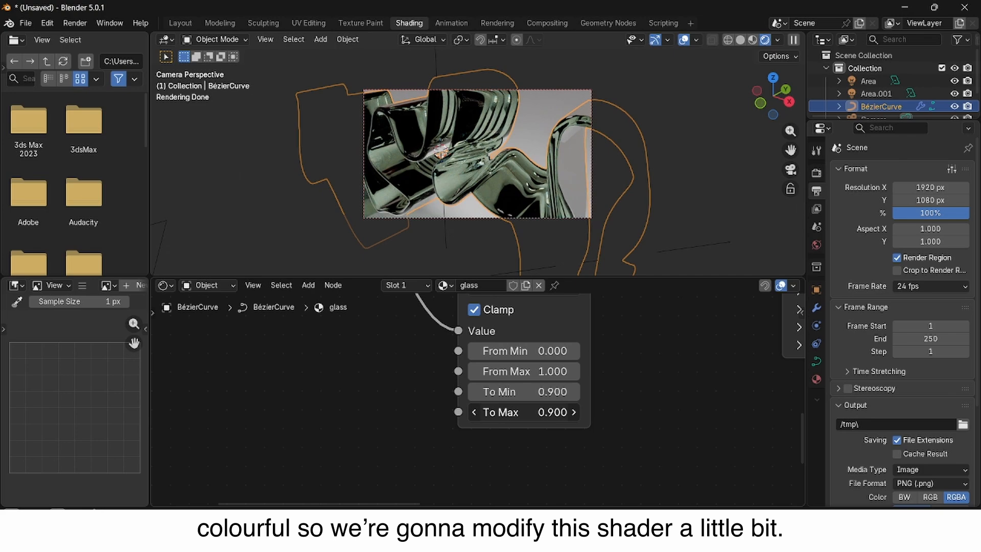
pyautogui.moveTo(506, 412); pyautogui.dragTo(567, 412)
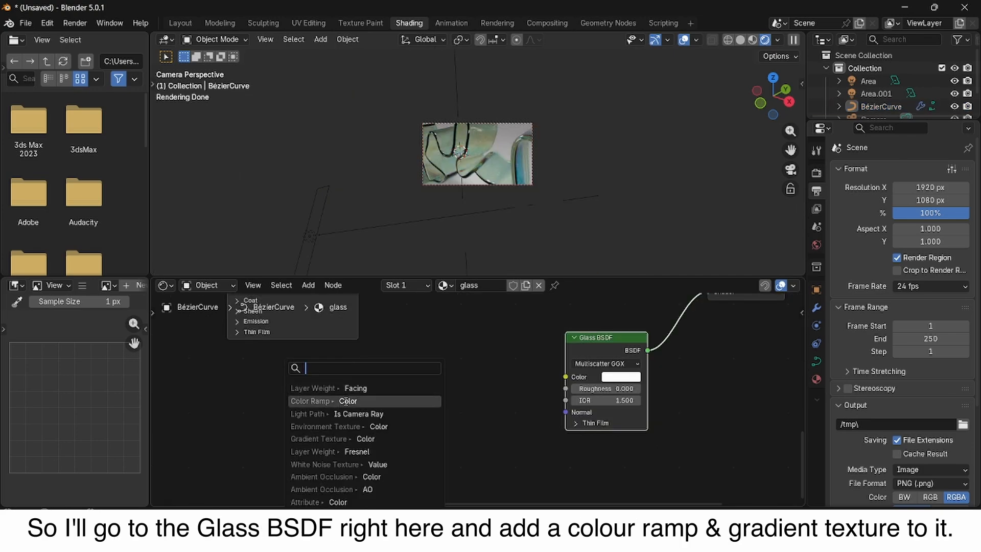
# - Add a Color Ramp feeding the Glass BSDF's Color and a linear Gradient Texture feeding the ramp's Factor
pyautogui.click(336, 403)
pyautogui.click(395, 401)
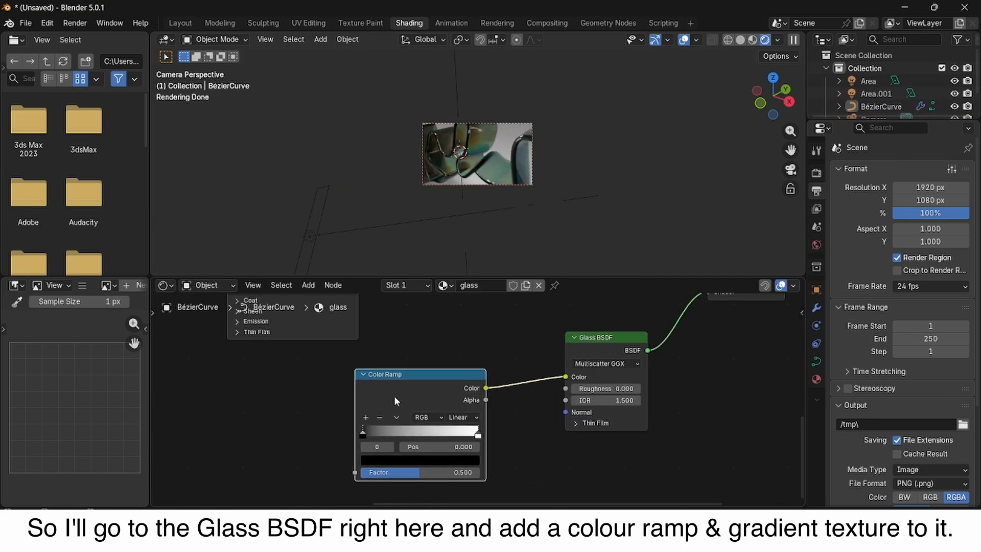
pyautogui.moveTo(395, 400); pyautogui.dragTo(542, 375, button='middle')
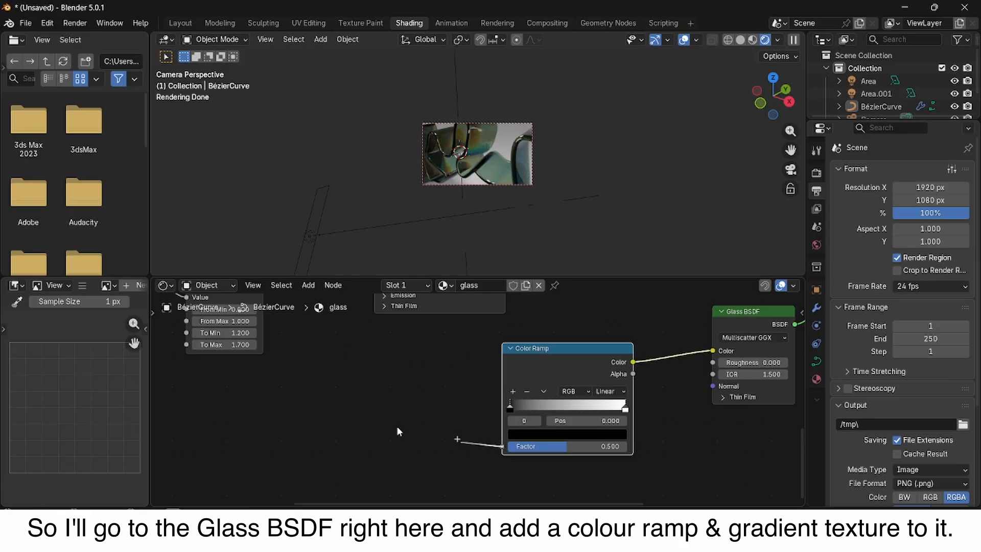
pyautogui.moveTo(502, 446); pyautogui.dragTo(397, 430)
pyautogui.click(266, 412)
# - Add two stops to the Color Ramp and move one of them to about position 0.69
pyautogui.click(383, 402)
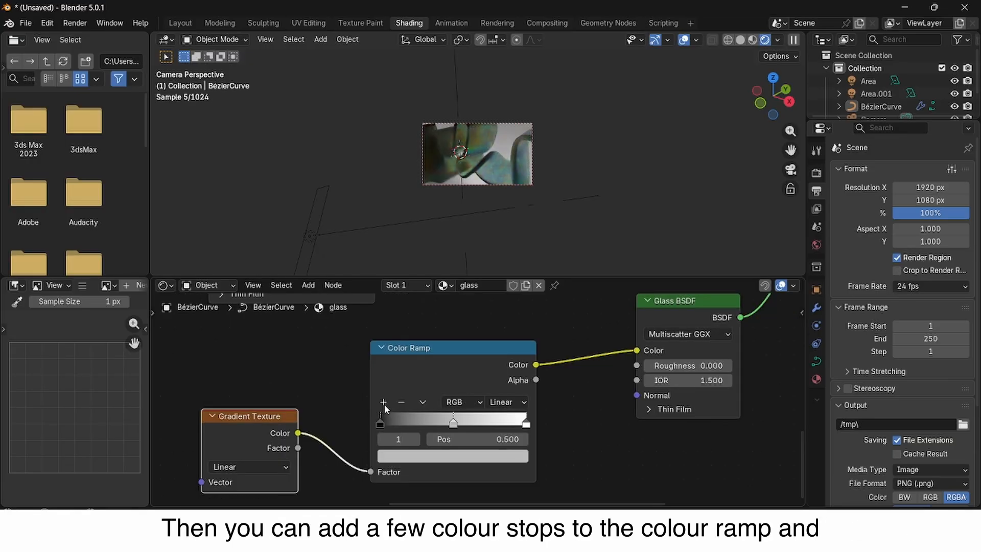
pyautogui.click(385, 404)
pyautogui.moveTo(454, 426); pyautogui.dragTo(483, 424)
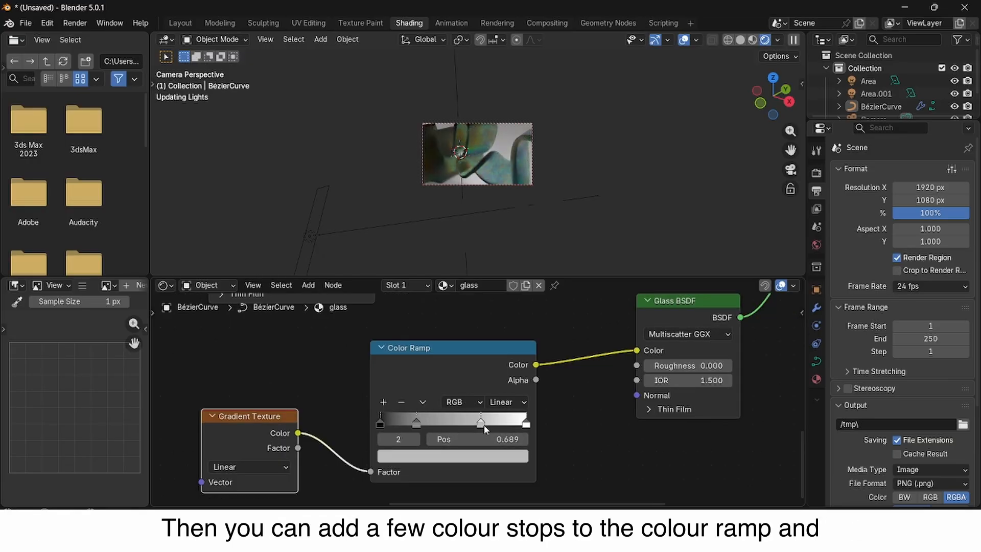
# - Colour the Color Ramp's stops from pink (#FF58C9) through pale yellow and purple to blue, repositioning the stops
pyautogui.click(417, 424)
pyautogui.click(452, 456)
pyautogui.click(462, 299)
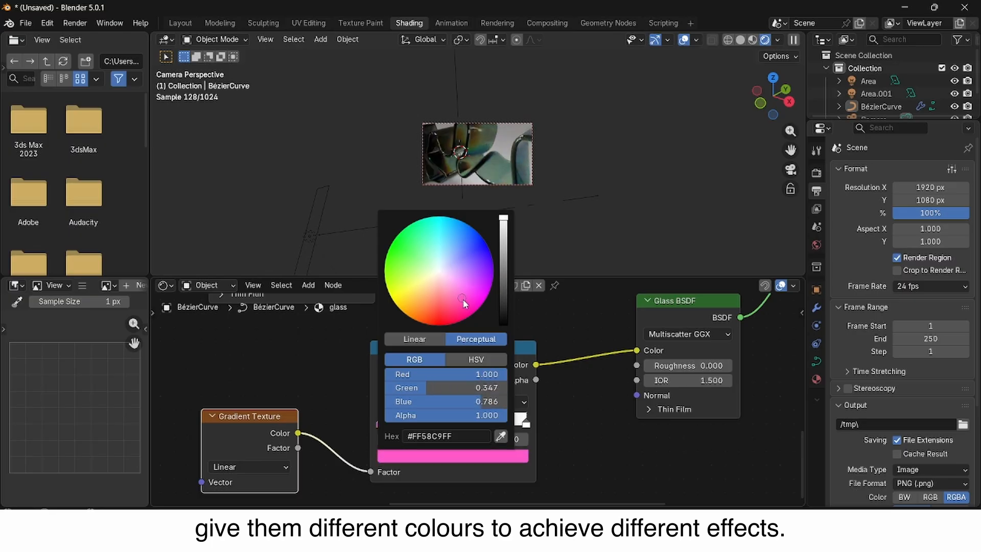
pyautogui.moveTo(414, 423); pyautogui.dragTo(428, 430)
pyautogui.click(428, 430)
pyautogui.click(453, 456)
pyautogui.click(457, 239)
pyautogui.moveTo(503, 268); pyautogui.dragTo(503, 238)
pyautogui.click(462, 281)
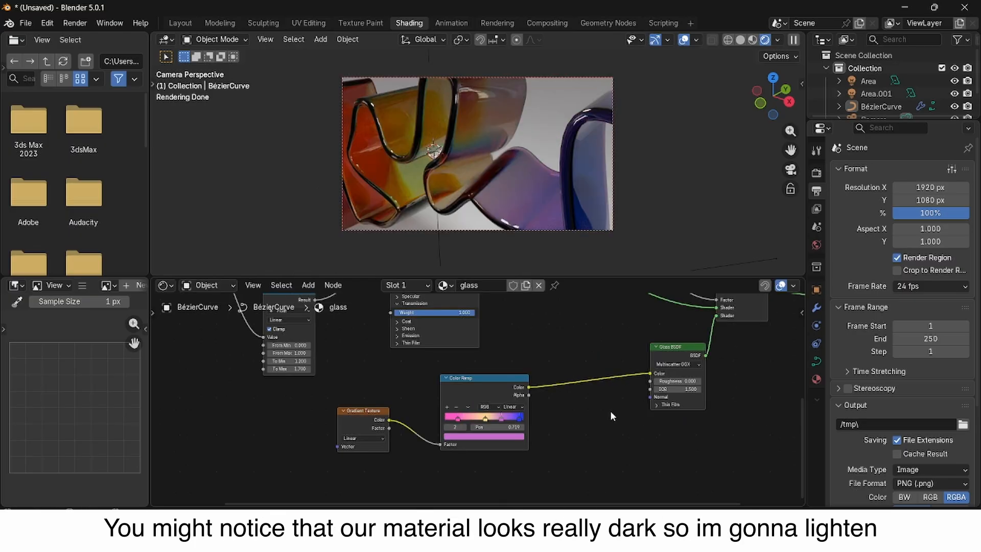
# - Insert a Mix Color node between the Color Ramp and the Glass BSDF's Color
pyautogui.hotkey('shift', 'a')
pyautogui.click(579, 365)
pyautogui.click(635, 424)
pyautogui.click(588, 391)
pyautogui.scroll(4, 588, 391)
pyautogui.moveTo(671, 385); pyautogui.dragTo(503, 376, button='middle')
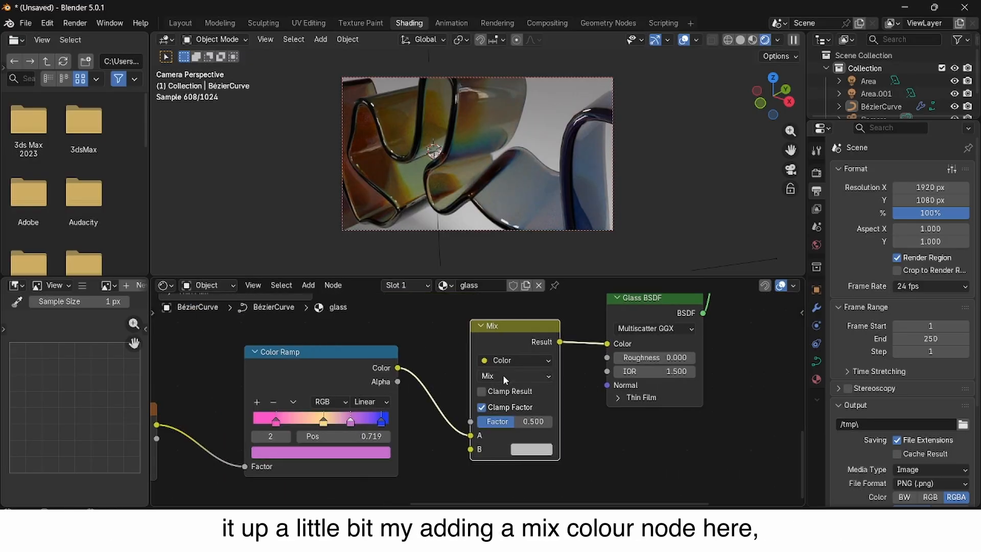
# - Set the Mix node's blending mode to Overlay with white as colour B, and raise its Factor slightly
pyautogui.click(503, 376)
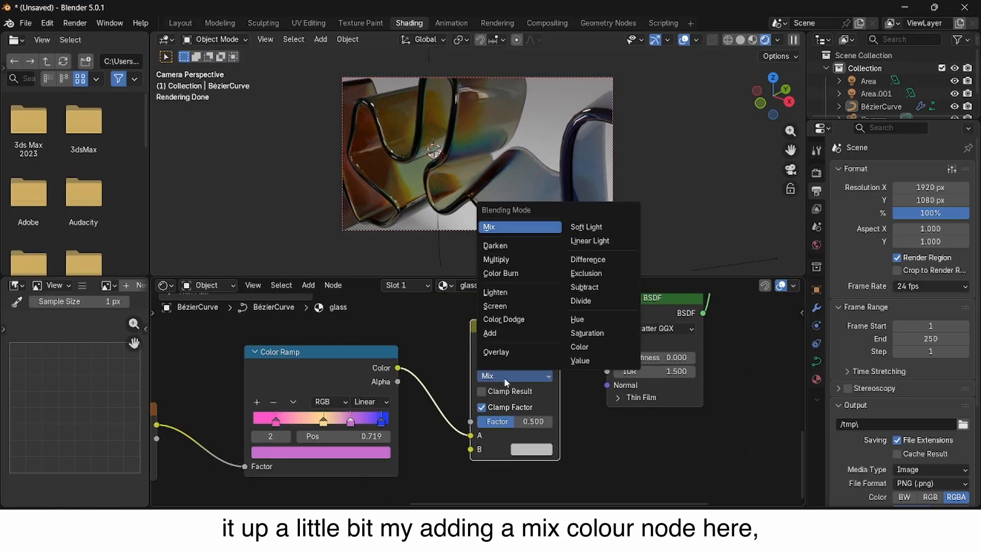
pyautogui.click(539, 352)
pyautogui.click(531, 449)
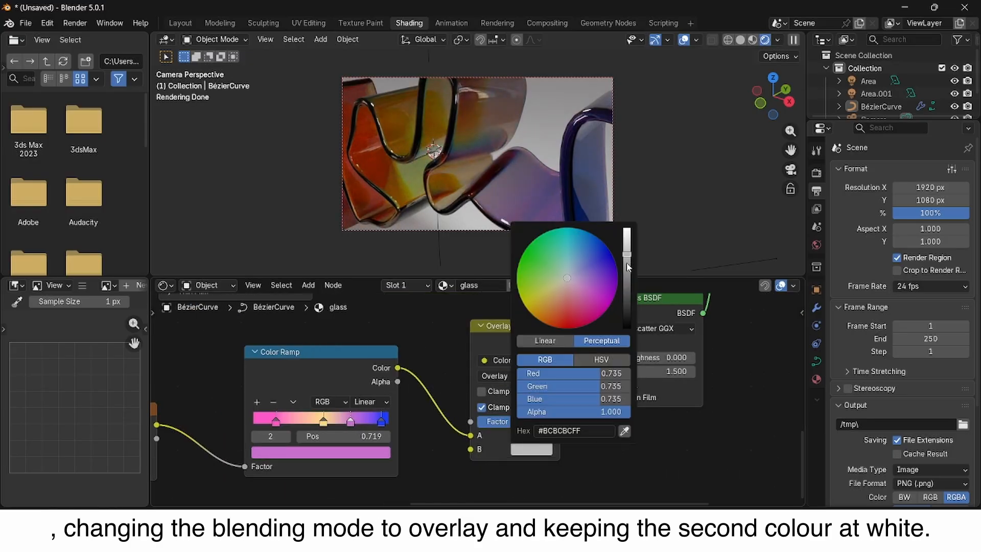
pyautogui.moveTo(628, 267); pyautogui.dragTo(626, 230)
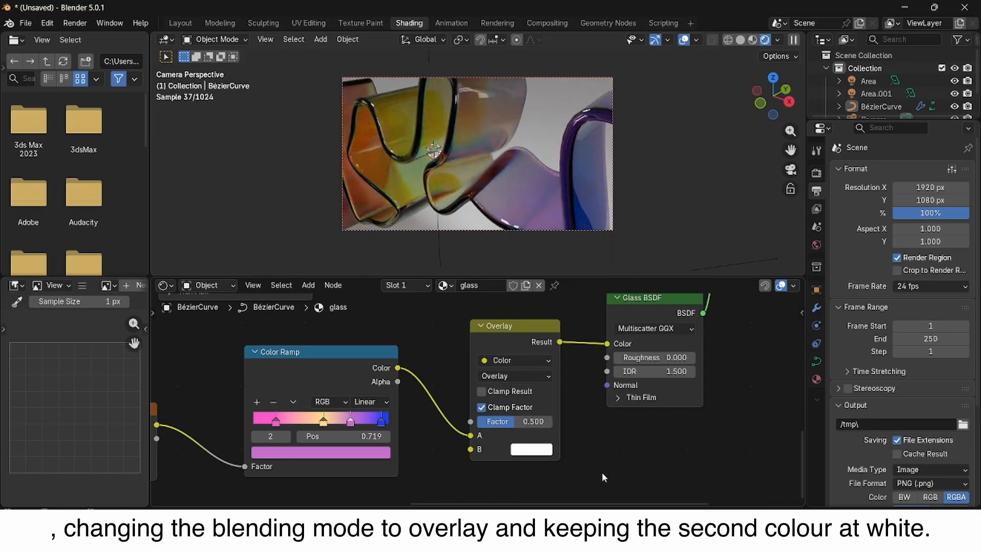
pyautogui.moveTo(541, 421)
pyautogui.mouseDown()
pyautogui.moveTo(564, 421)
pyautogui.moveTo(552, 421)
pyautogui.mouseUp()
pyautogui.scroll(-2, 716, 357)
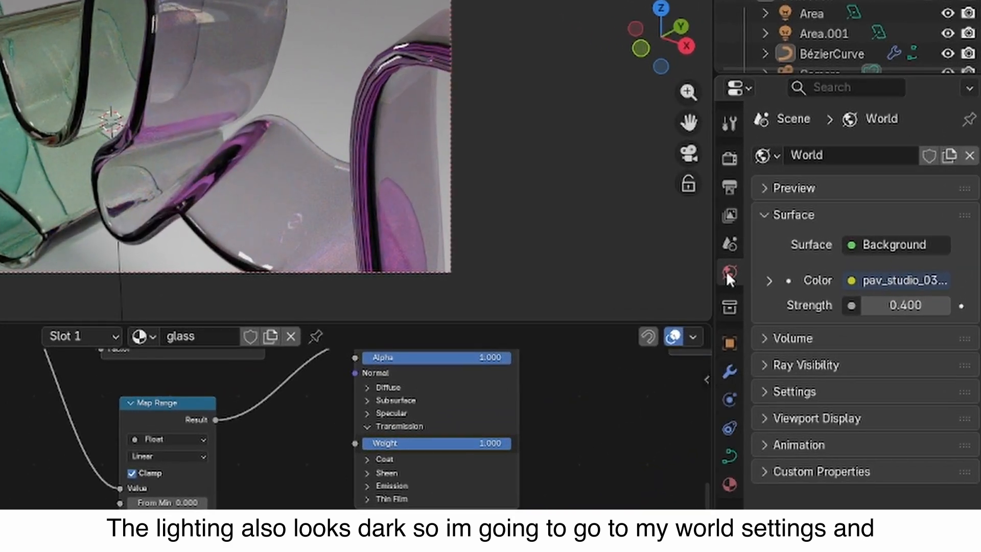
# - Set the World background HDRI's strength to 1
pyautogui.click(904, 305)
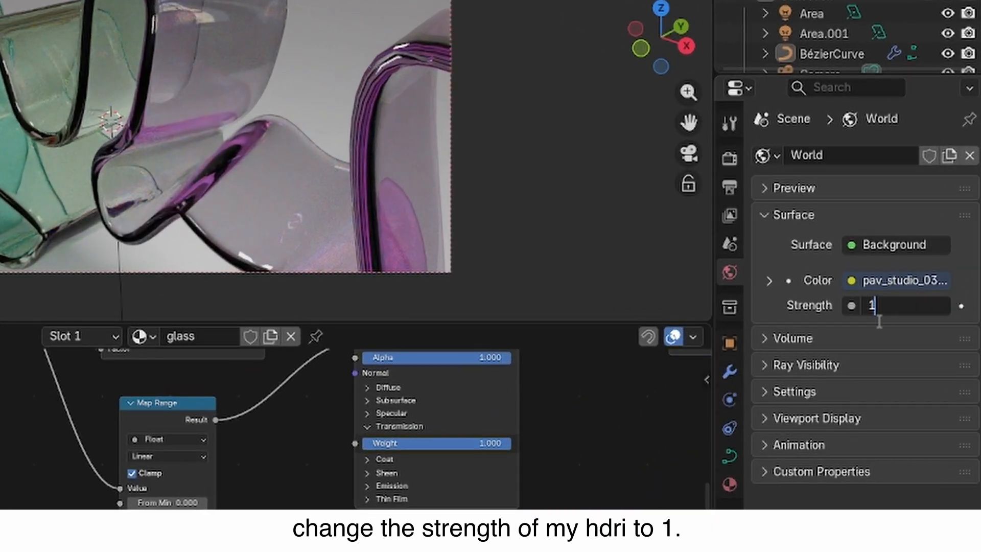
pyautogui.write('1')
pyautogui.press('Return')
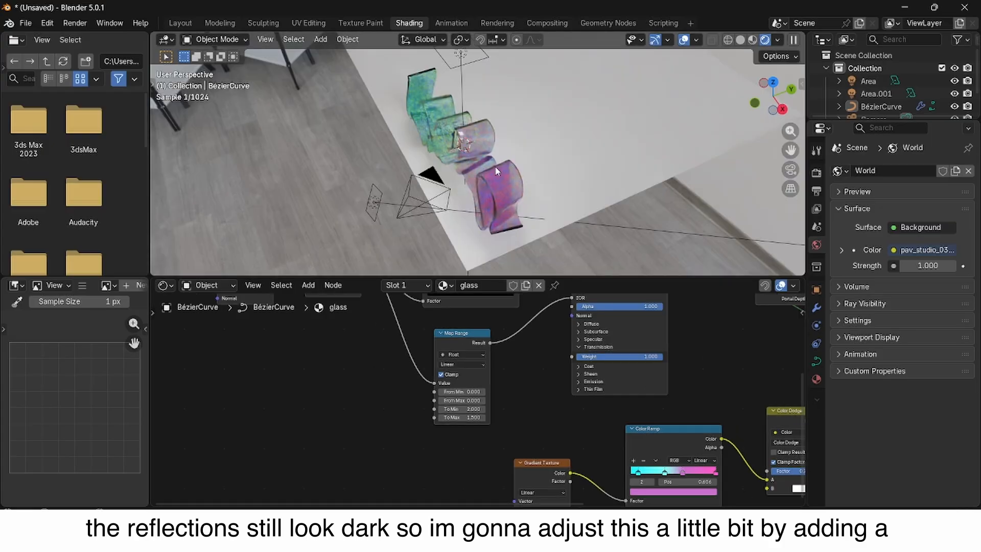
# - Add a mesh plane at the ribbon and scale it up until it extends well beyond the ribbon
pyautogui.moveTo(398, 168); pyautogui.dragTo(422, 177, button='middle')
pyautogui.hotkey('shift', 'a')
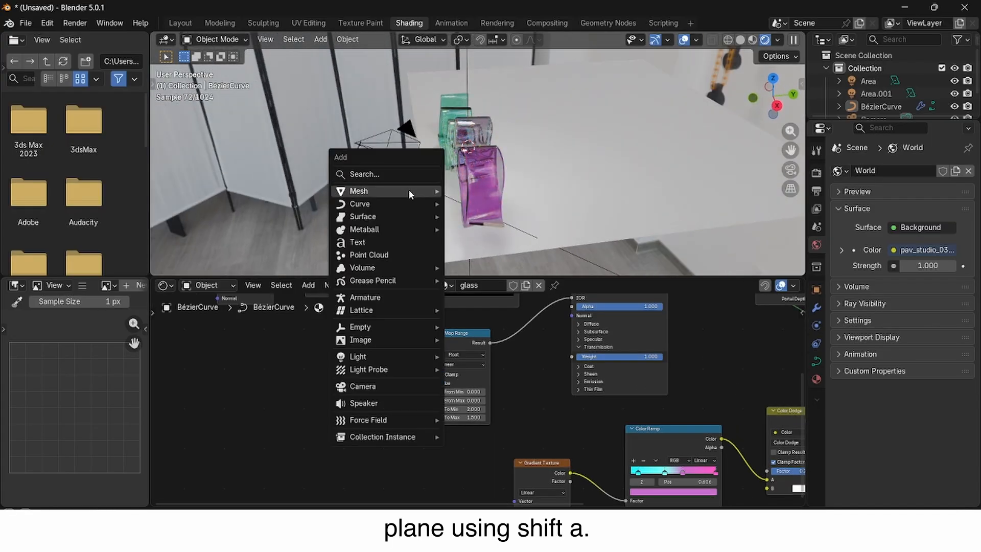
pyautogui.moveTo(408, 191)
pyautogui.click(501, 193)
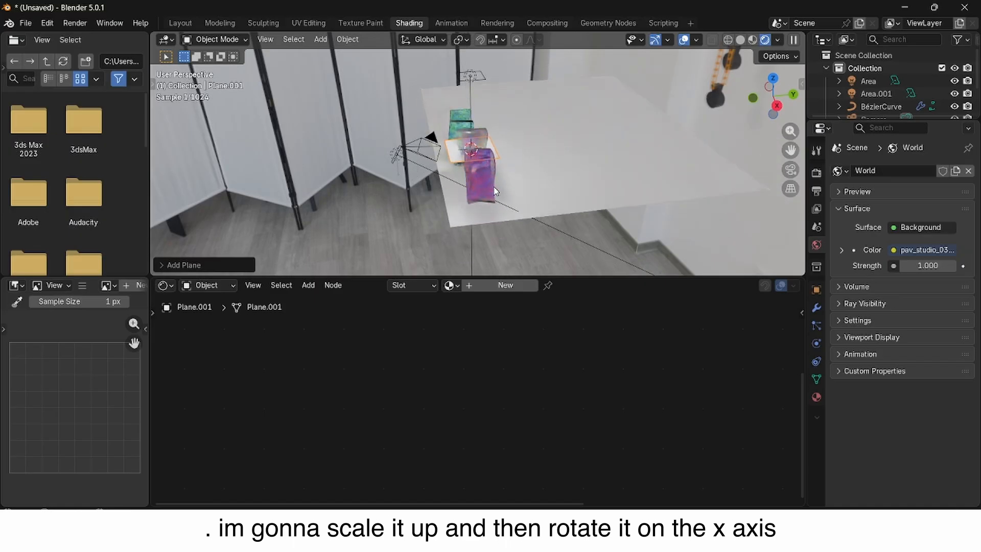
pyautogui.press('s')
pyautogui.click(621, 226)
# - Rotate the new plane 90 degrees about X and move it along Y to the front of the ribbon
pyautogui.press('r')
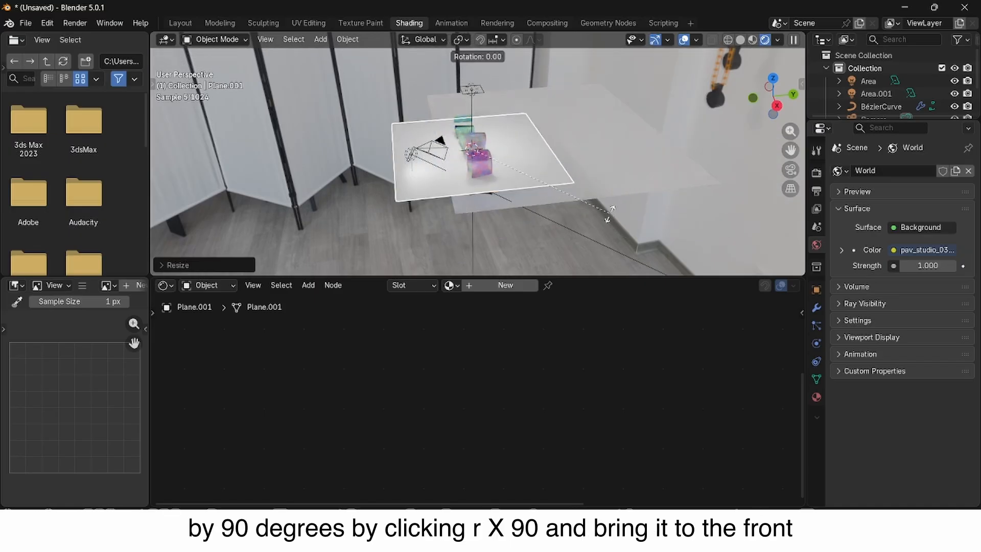
pyautogui.press('x')
pyautogui.press('9')
pyautogui.press('0')
pyautogui.press('Return')
pyautogui.press('g')
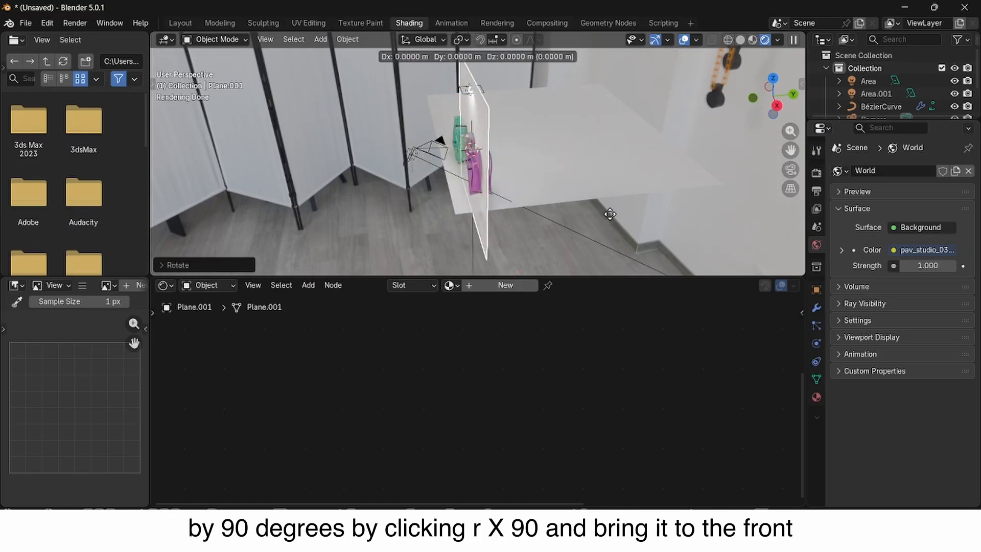
pyautogui.press('y')
pyautogui.press('Return')
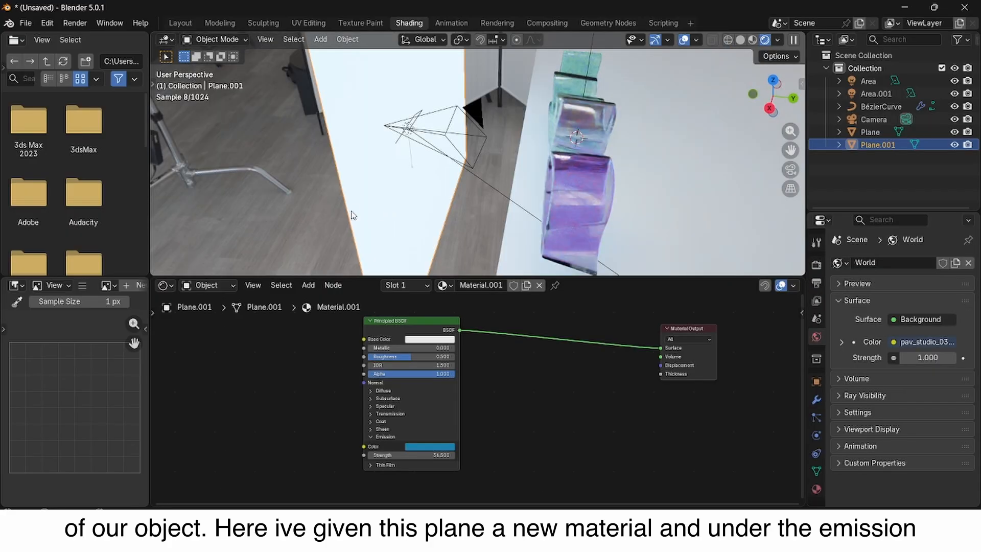
# - Compare the ribbon's reflections through the camera with the emissive front plane hidden and shown
pyautogui.scroll(3, 558, 401)
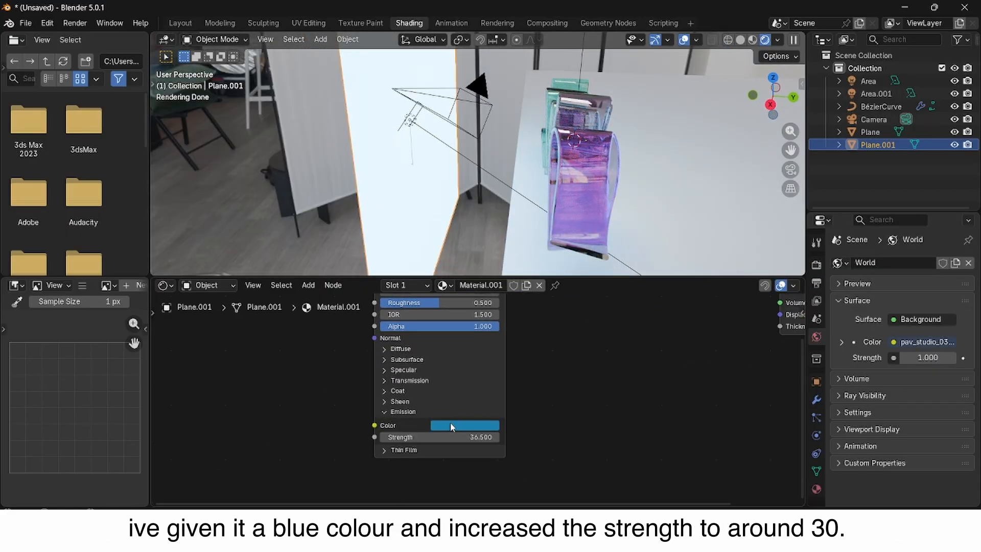
pyautogui.click(790, 169)
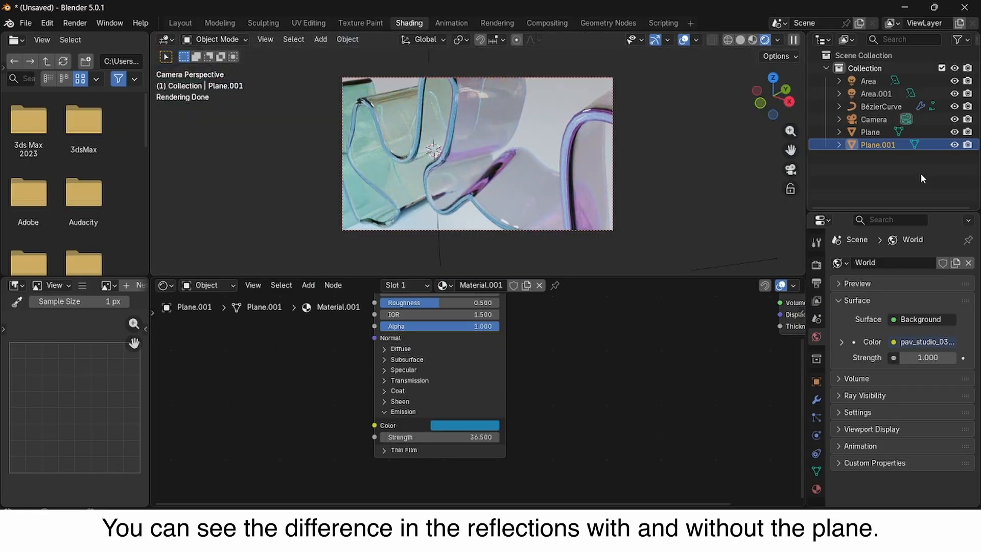
pyautogui.click(953, 145)
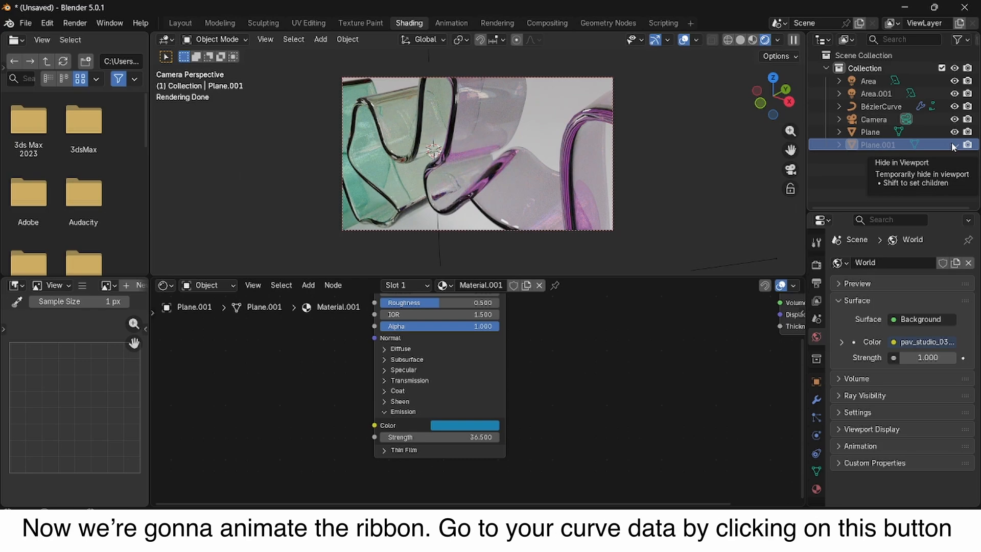
pyautogui.click(953, 145)
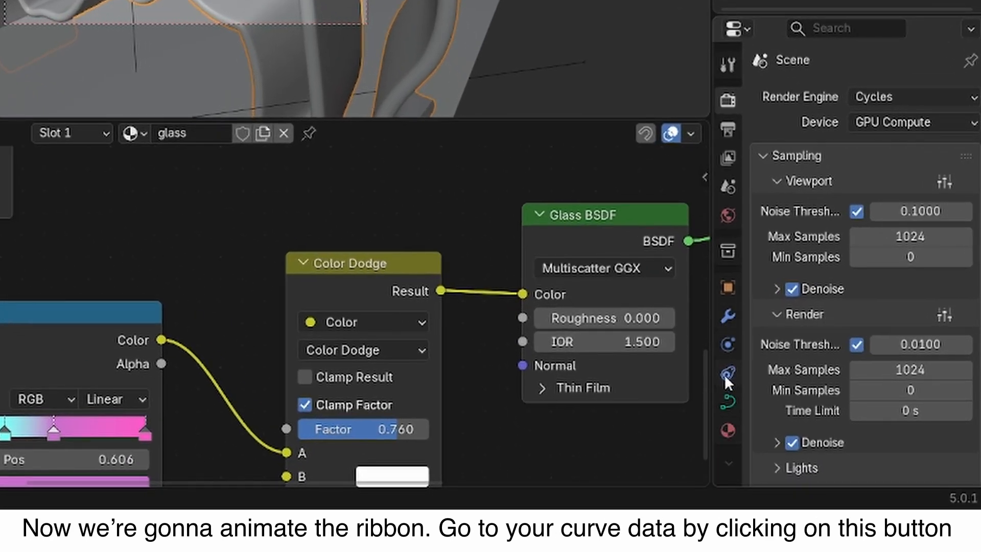
# - Keyframe the End factor at 0 on frame 1 in the ribbon curve's bevel Start & End Mapping
pyautogui.click(727, 400)
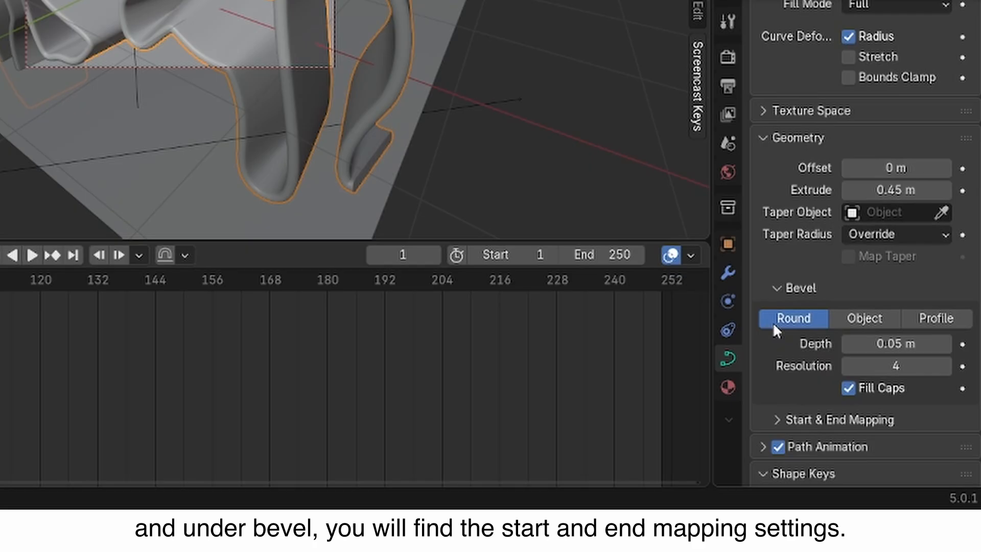
pyautogui.scroll(-5, 772, 322)
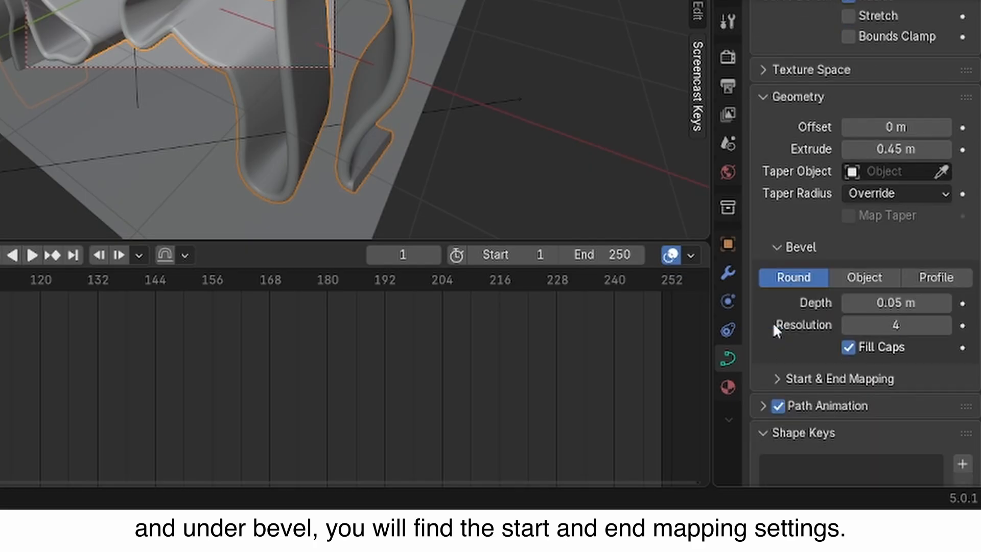
pyautogui.scroll(-2, 772, 323)
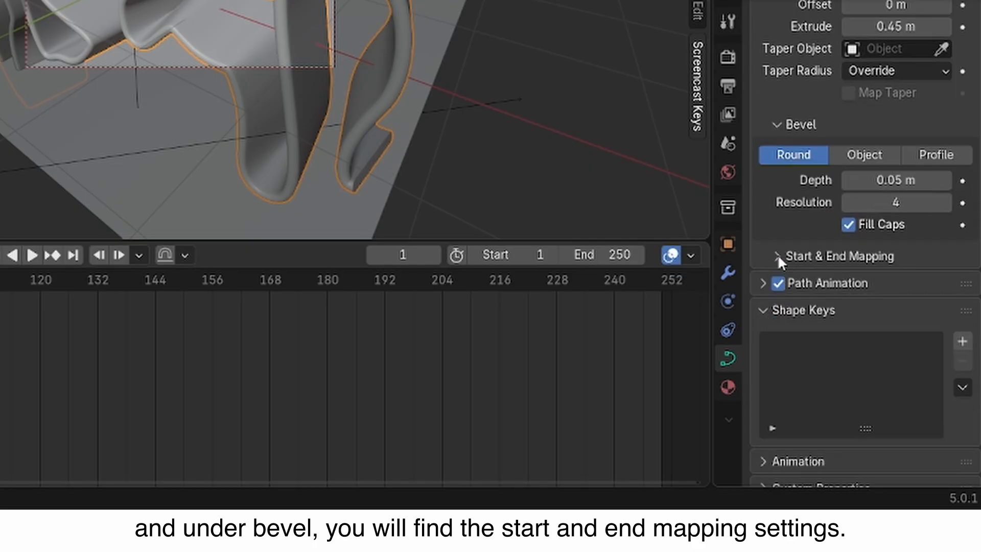
pyautogui.click(778, 257)
pyautogui.scroll(-2, 774, 290)
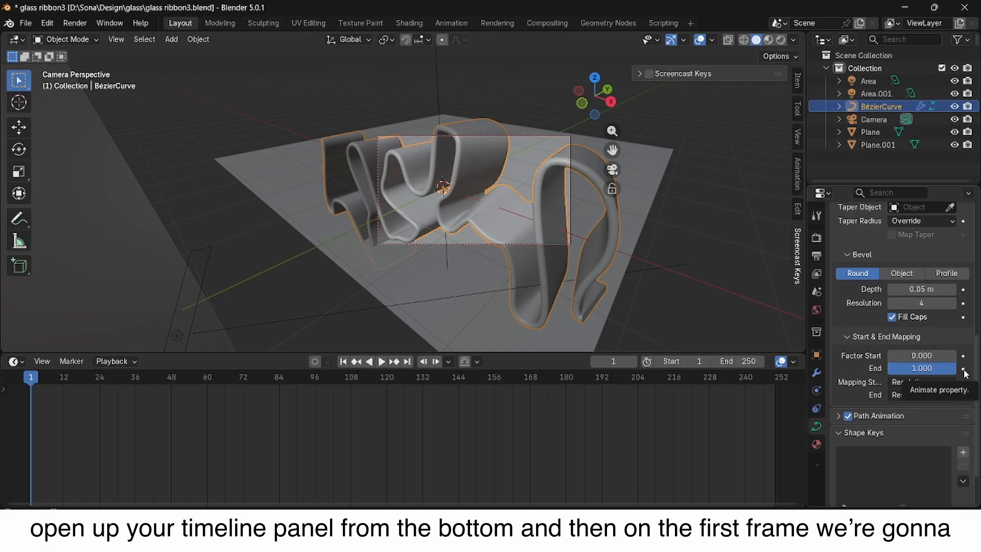
pyautogui.click(963, 368)
pyautogui.moveTo(945, 368); pyautogui.dragTo(887, 368)
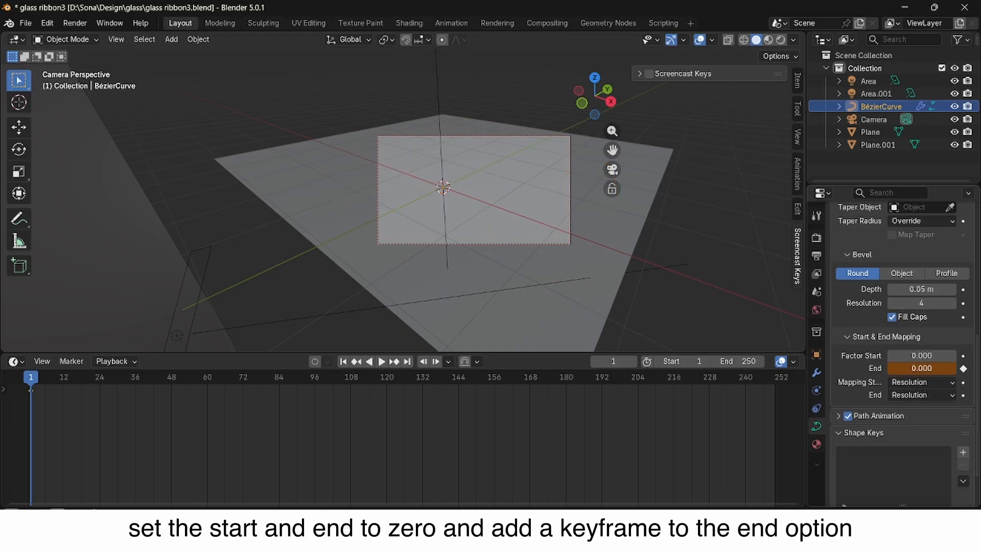
pyautogui.click(964, 368)
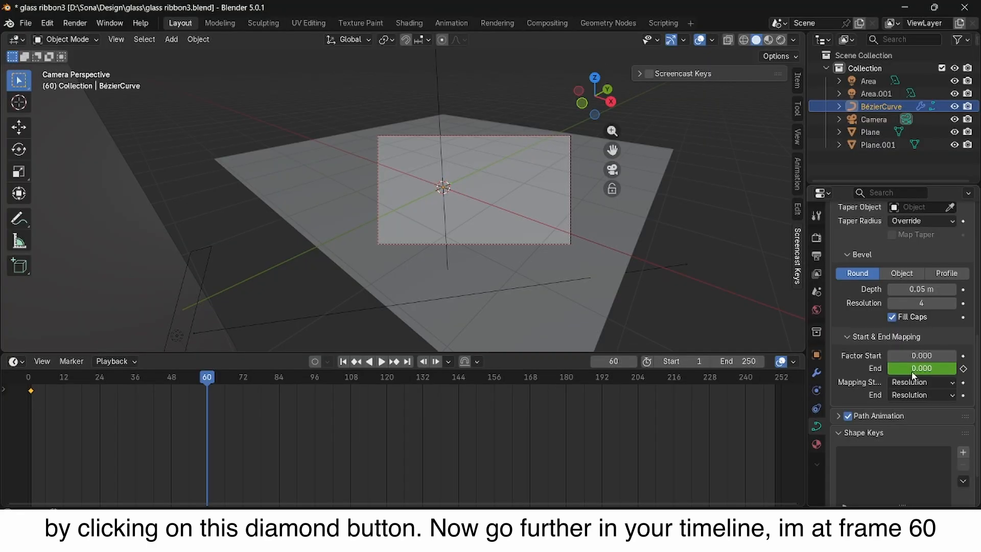
# - Keyframe the End factor at 1 on frame 60 and Factor Start at 1 on frame 120
pyautogui.moveTo(861, 276); pyautogui.dragTo(939, 276)
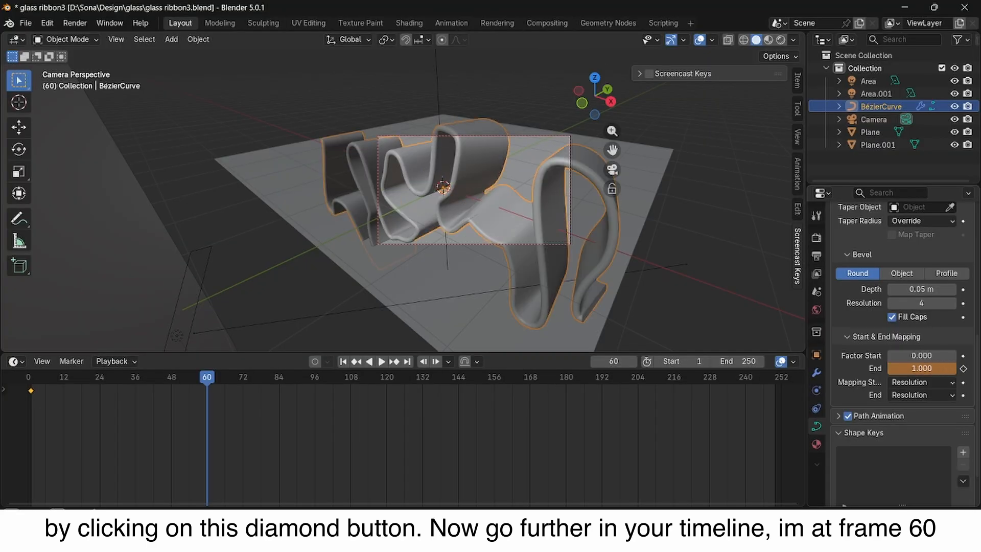
pyautogui.click(963, 369)
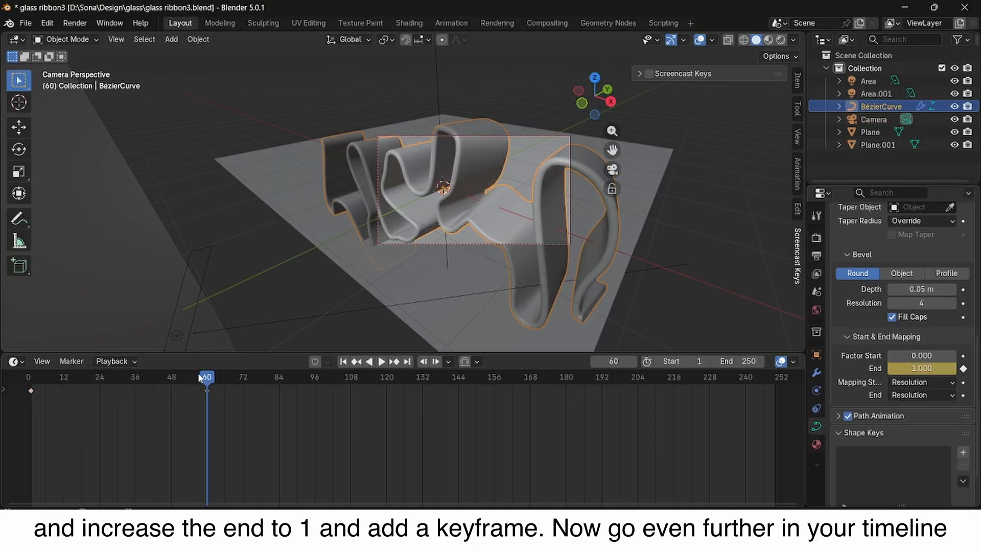
pyautogui.moveTo(207, 378); pyautogui.dragTo(387, 385)
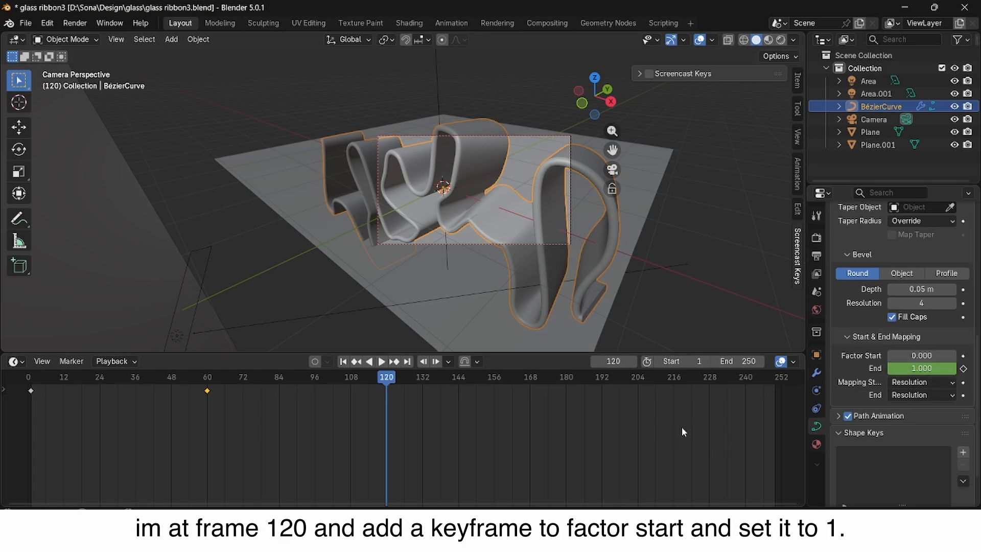
pyautogui.click(962, 355)
pyautogui.moveTo(889, 355); pyautogui.dragTo(960, 355)
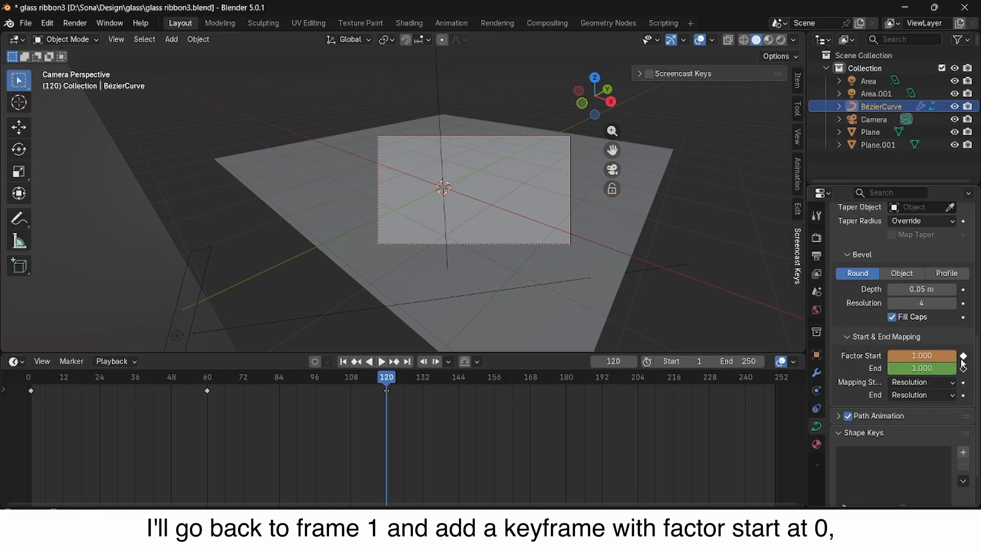
pyautogui.click(963, 355)
# - Keyframe the ribbon curve's bevel Factor Start at 0 on frame 1
pyautogui.hotkey('shift', 'Left')
pyautogui.click(963, 356)
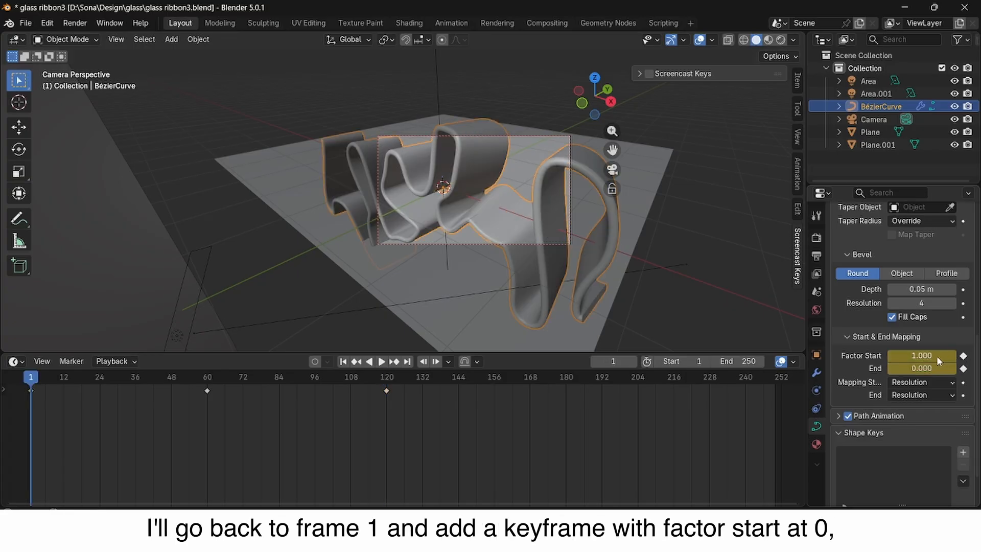
pyautogui.moveTo(938, 357); pyautogui.dragTo(869, 357)
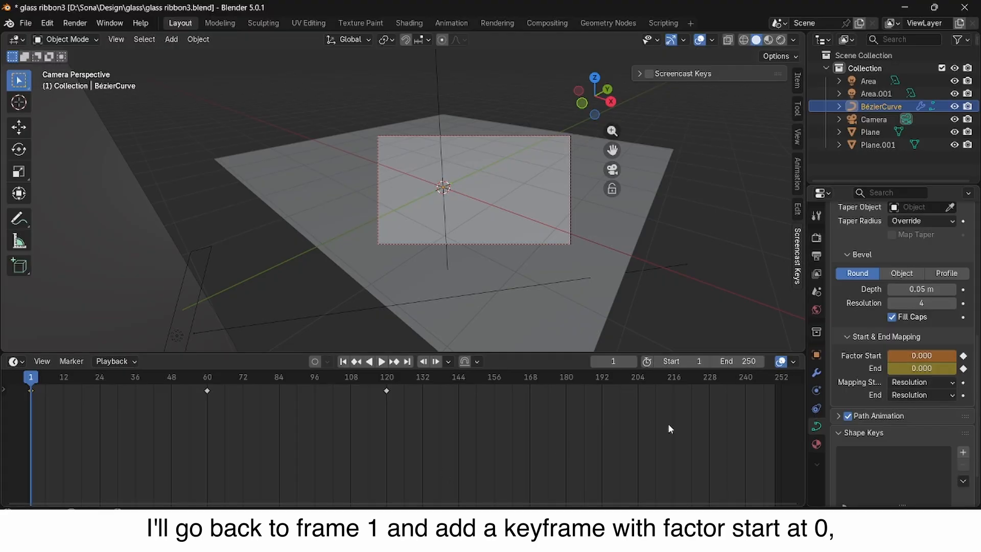
pyautogui.click(963, 356)
# - Keyframe Factor Start at 0 on frame 40 and move the keyframe at frame 120 to frame 132
pyautogui.click(147, 434)
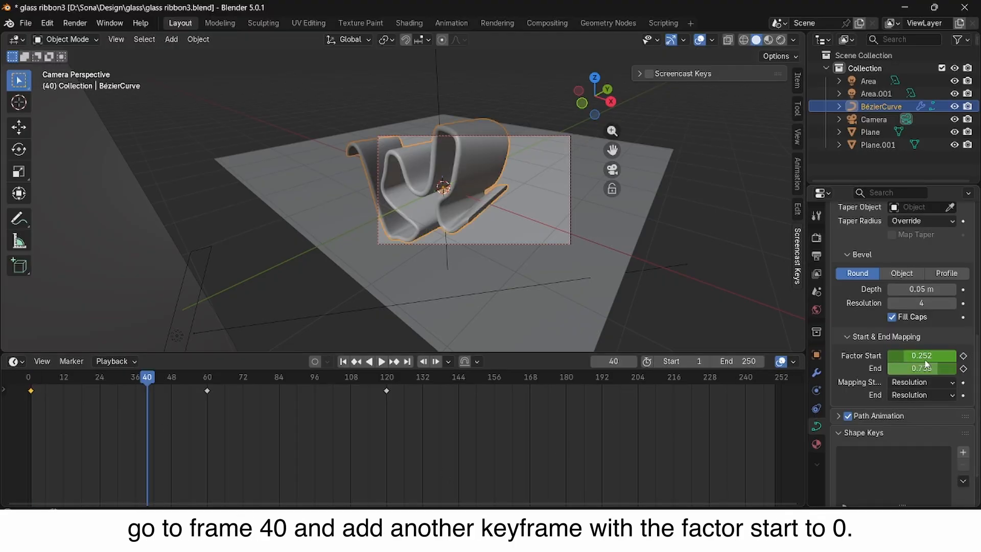
pyautogui.moveTo(930, 356); pyautogui.dragTo(889, 356)
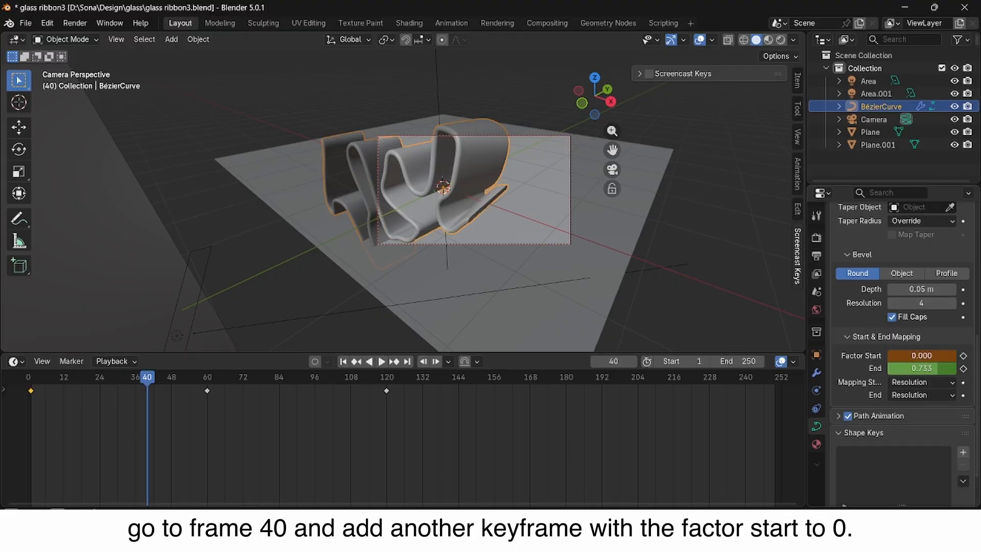
pyautogui.click(962, 355)
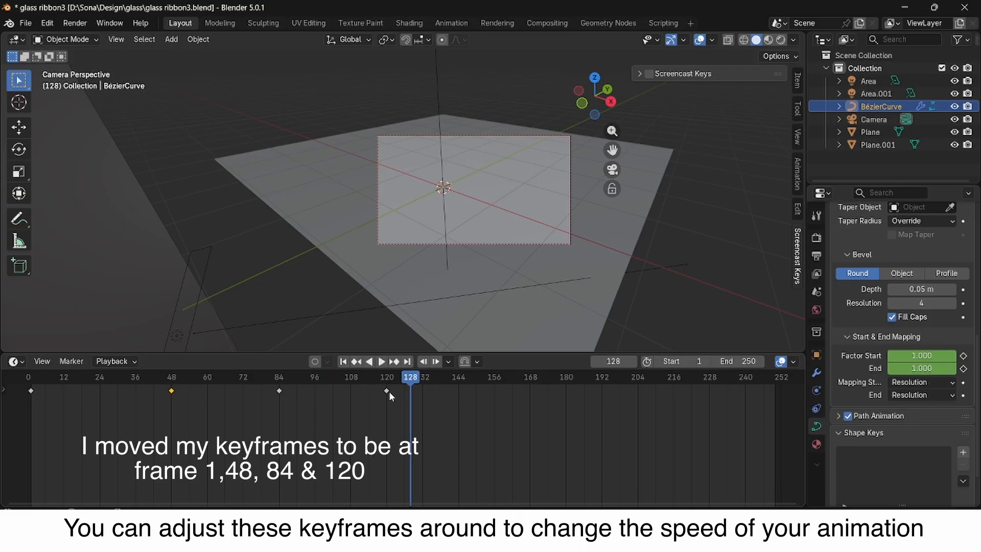
pyautogui.moveTo(388, 391); pyautogui.dragTo(424, 390)
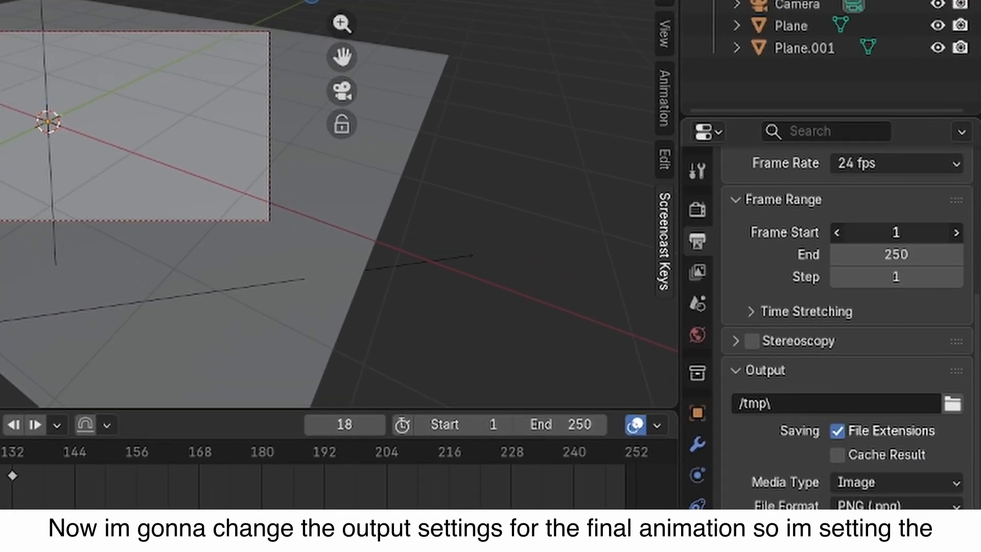
# - Set the output frame range to start at frame 18 and end at frame 116
pyautogui.click(903, 234)
pyautogui.write('8')
pyautogui.press('Return')
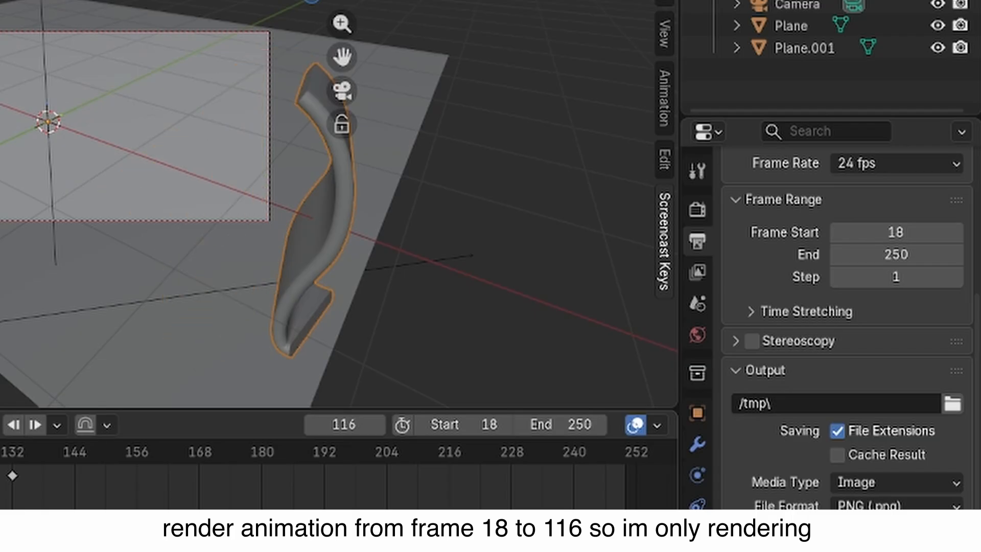
pyautogui.press('Left')
pyautogui.press('Left')
pyautogui.press('Right')
pyautogui.press('Right')
pyautogui.press('Left')
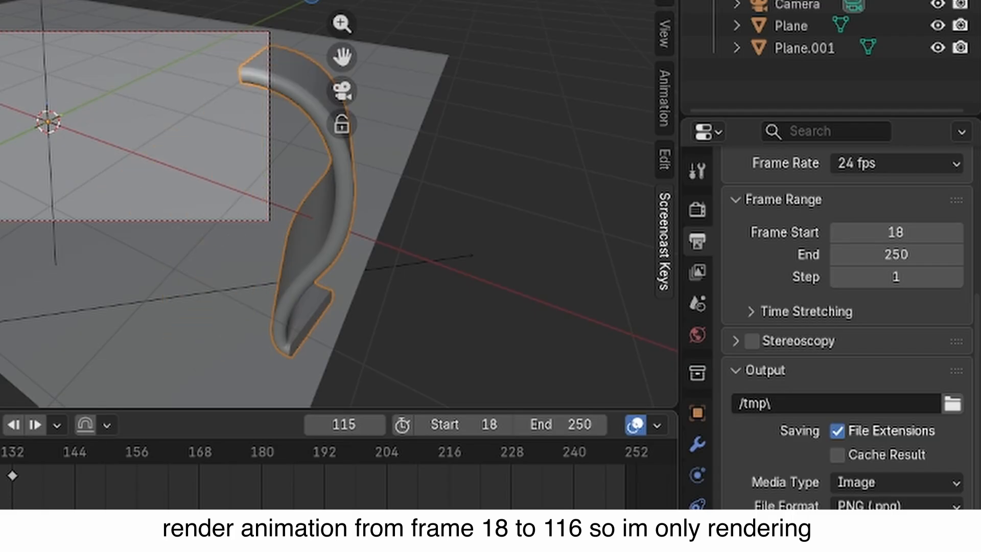
pyautogui.press('Right')
pyautogui.click(868, 254)
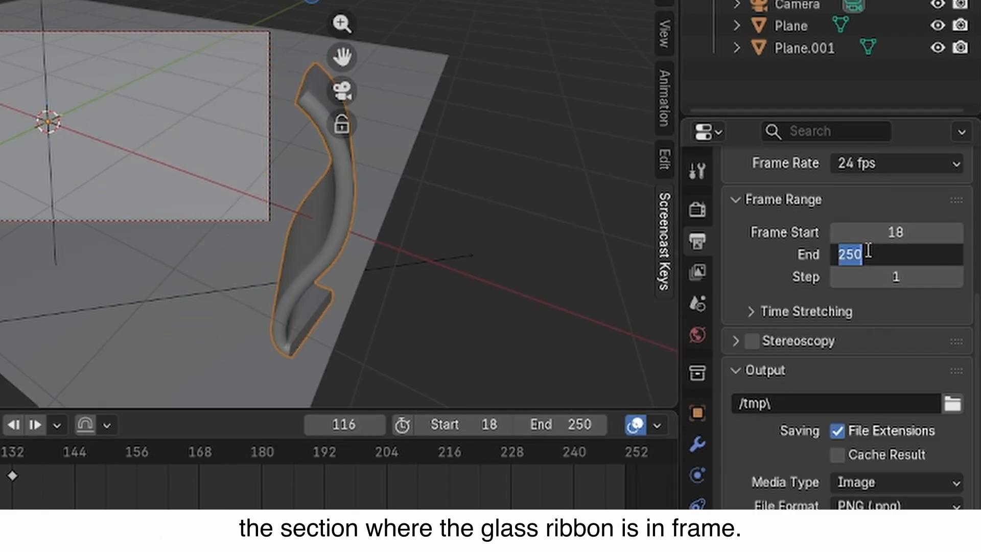
pyautogui.write('116')
pyautogui.press('Return')
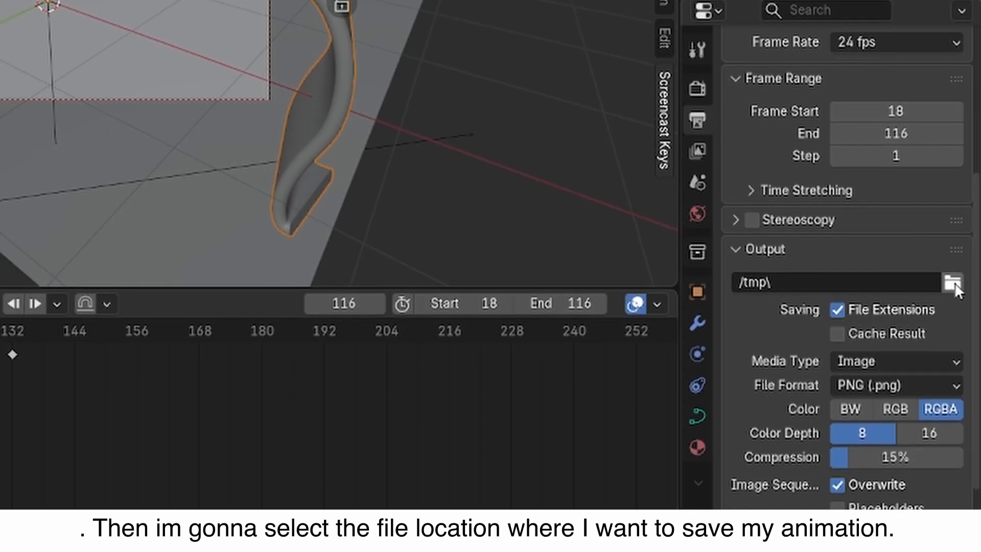
# - Choose a new folder as the output location for the rendered frames
pyautogui.click(952, 404)
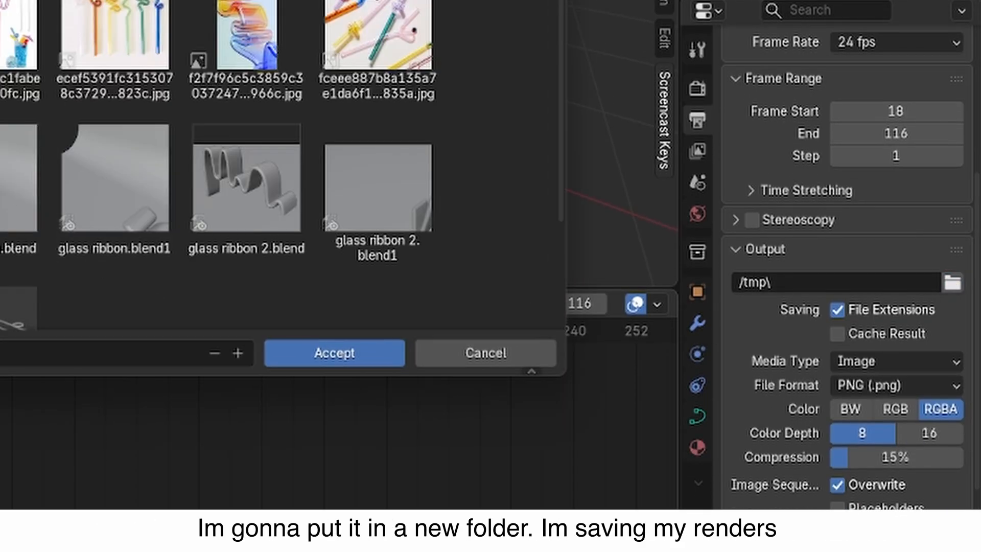
pyautogui.hotkey('alt', 'Up')
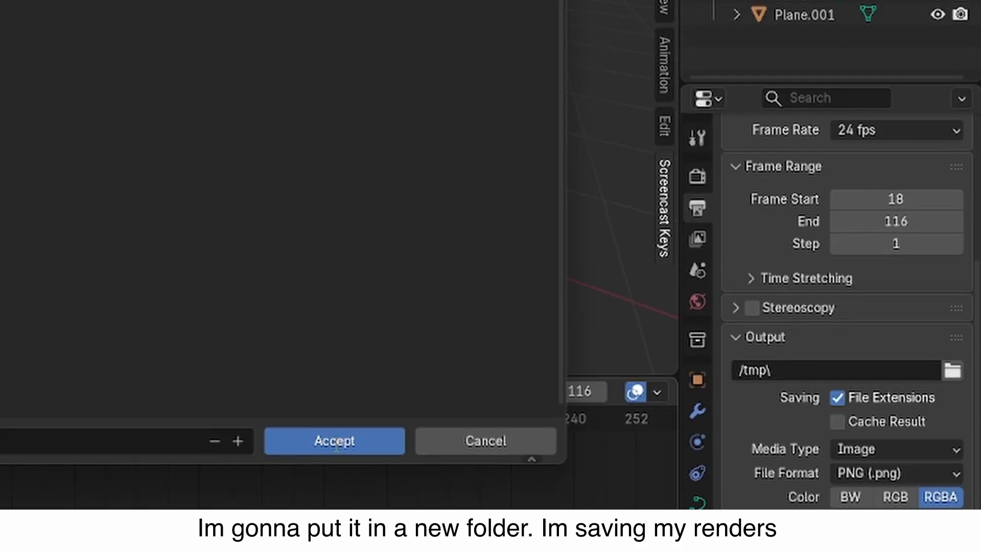
pyautogui.click(334, 353)
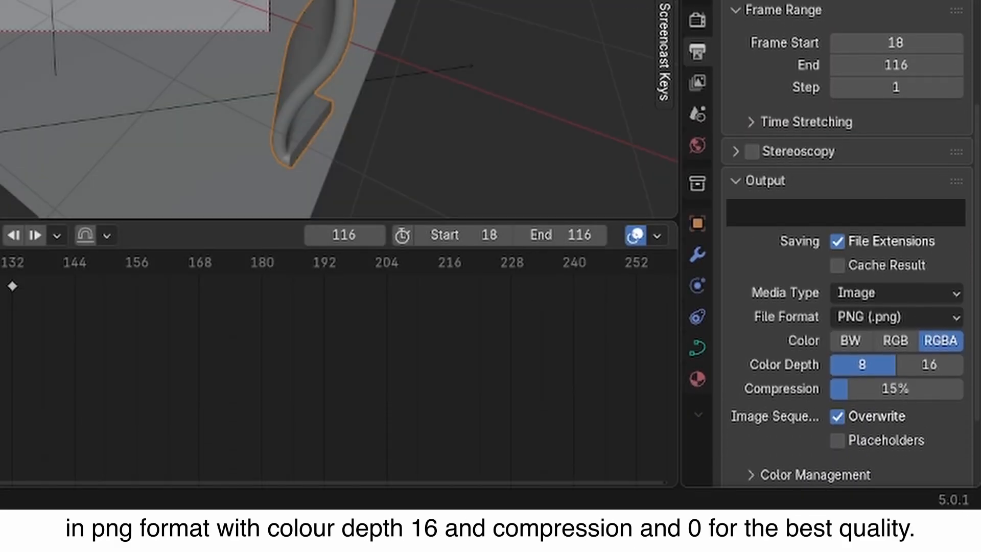
# - Set the PNG output's color depth to 16 and its compression to 0%
pyautogui.scroll(-4, 777, 330)
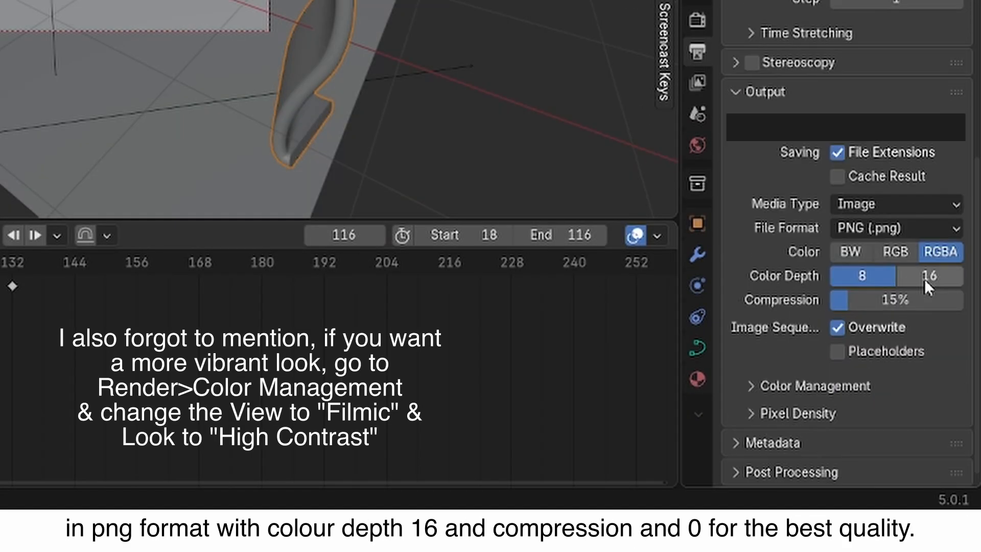
pyautogui.click(926, 279)
pyautogui.moveTo(899, 296); pyautogui.dragTo(838, 297)
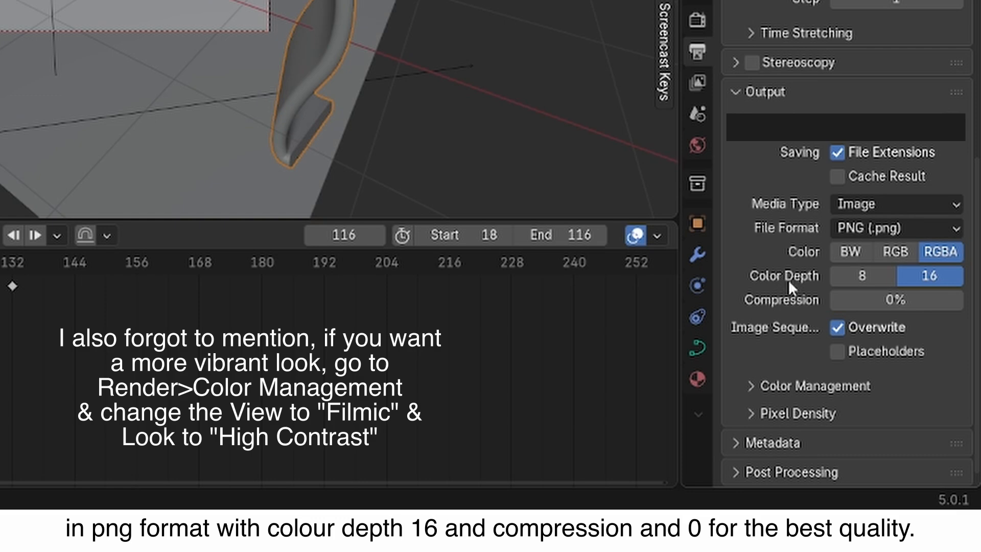
# - Set the output's pixel density to 150 pixels per inch
pyautogui.scroll(3, 770, 316)
pyautogui.scroll(-3, 770, 317)
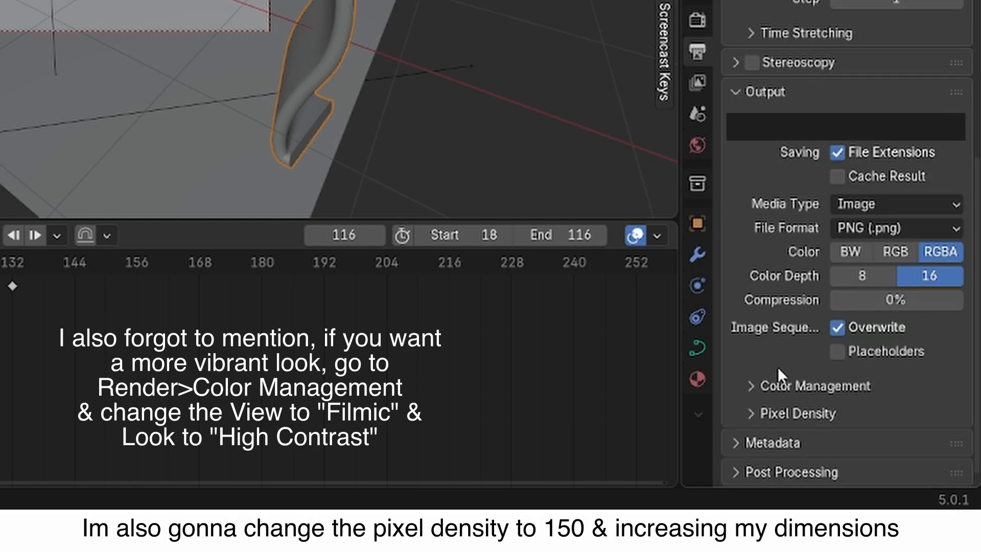
pyautogui.click(759, 413)
pyautogui.scroll(-3, 775, 330)
pyautogui.click(909, 393)
pyautogui.press('BackSpace')
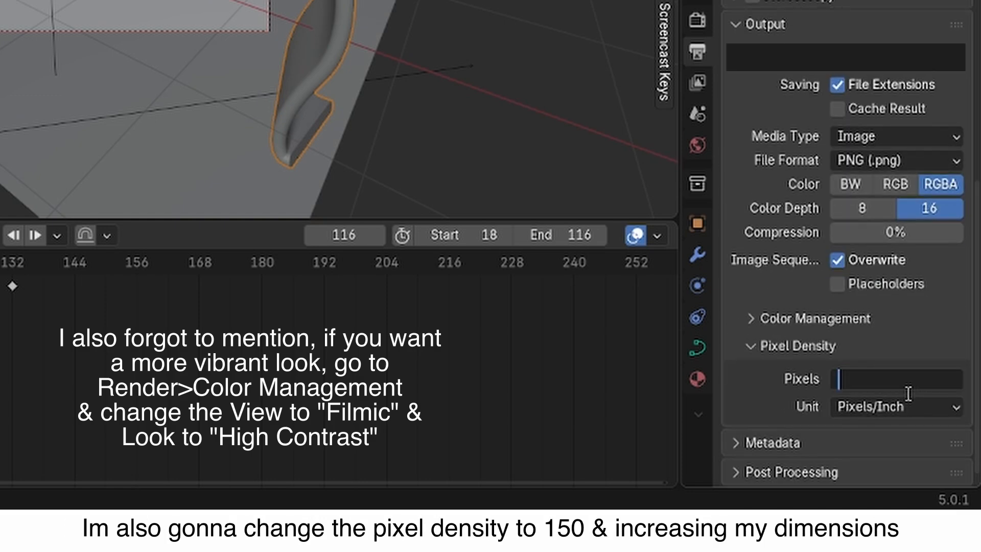
pyautogui.write('15')
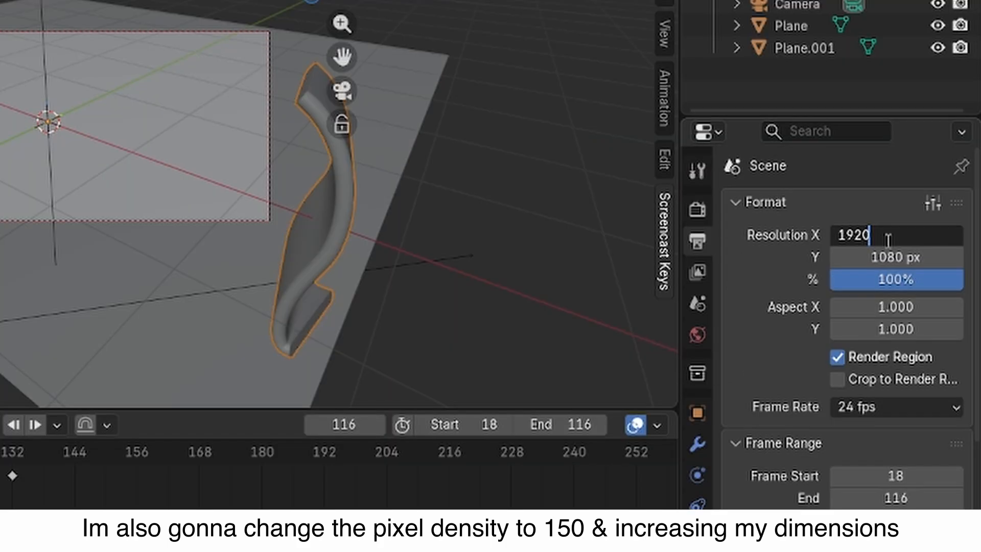
# - Multiply both render resolution dimensions by 1.1 to get 2112 × 1188 px, and enable Crop to Render Region
pyautogui.write('*')
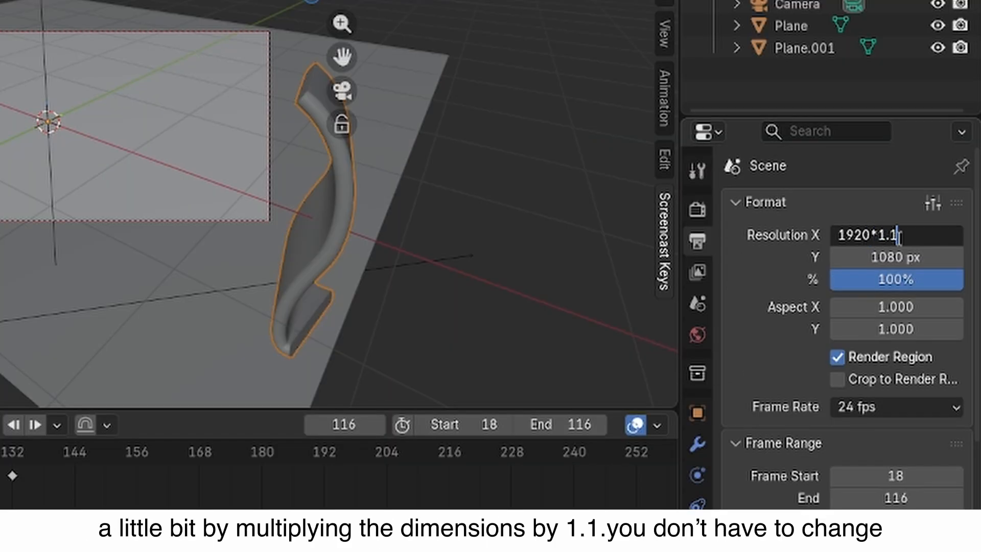
pyautogui.press('Return')
pyautogui.click(904, 257)
pyautogui.click(885, 259)
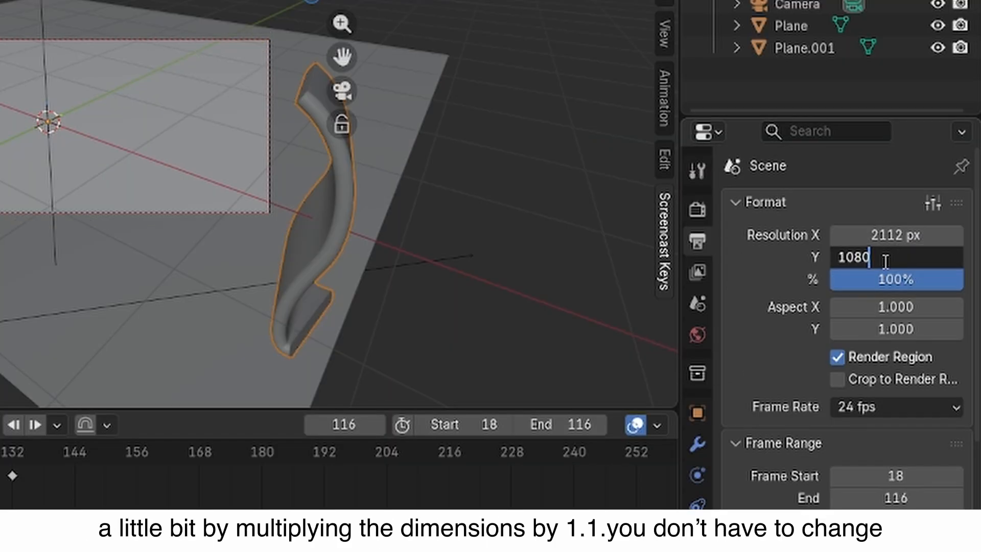
pyautogui.write('*1.1')
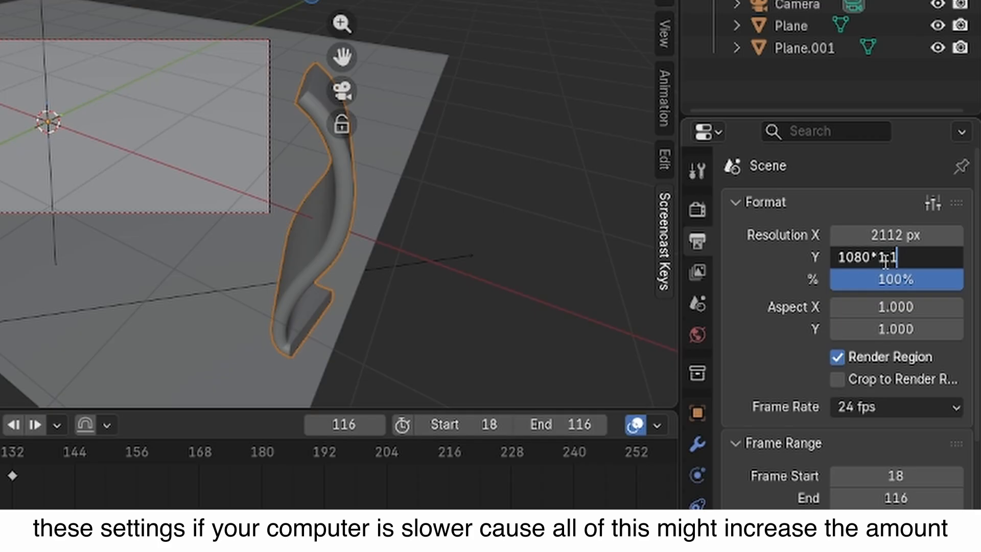
pyautogui.press('Return')
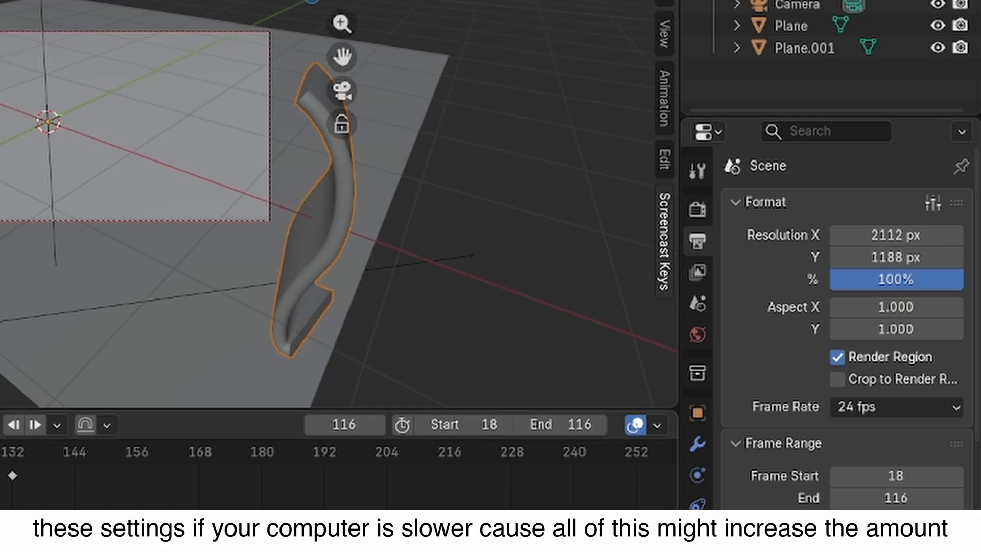
pyautogui.click(838, 380)
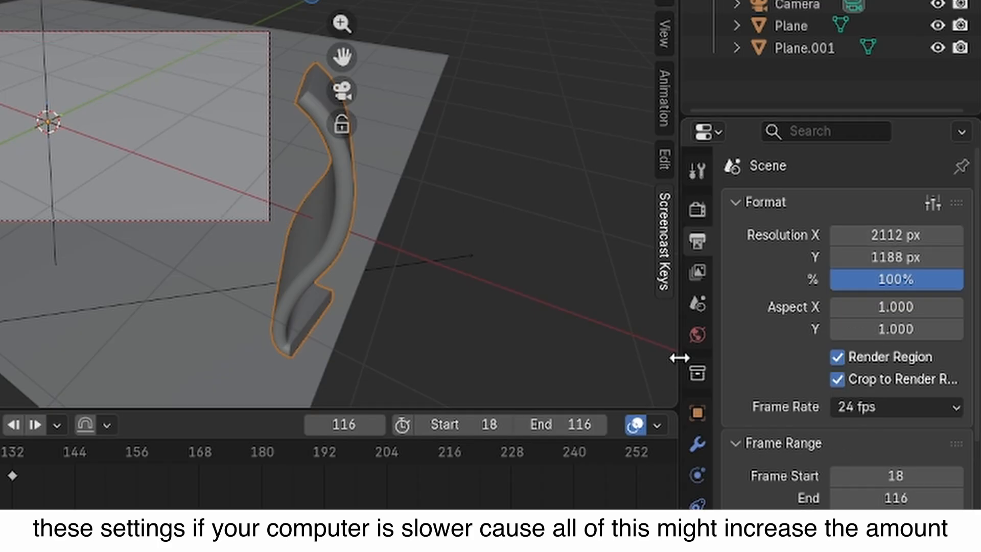
# - Check the Cycles viewport and render sampling settings and render the animation
pyautogui.click(698, 209)
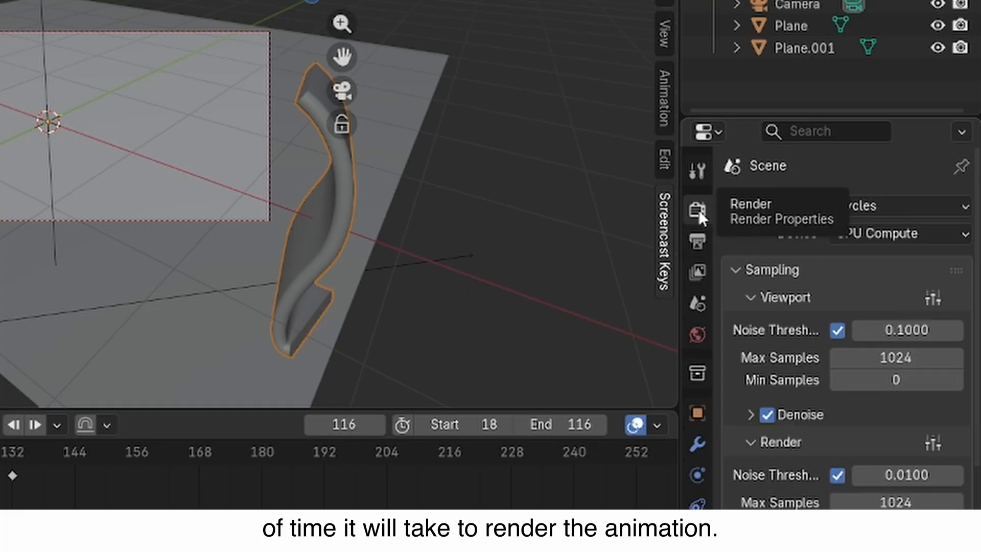
pyautogui.scroll(-2, 760, 369)
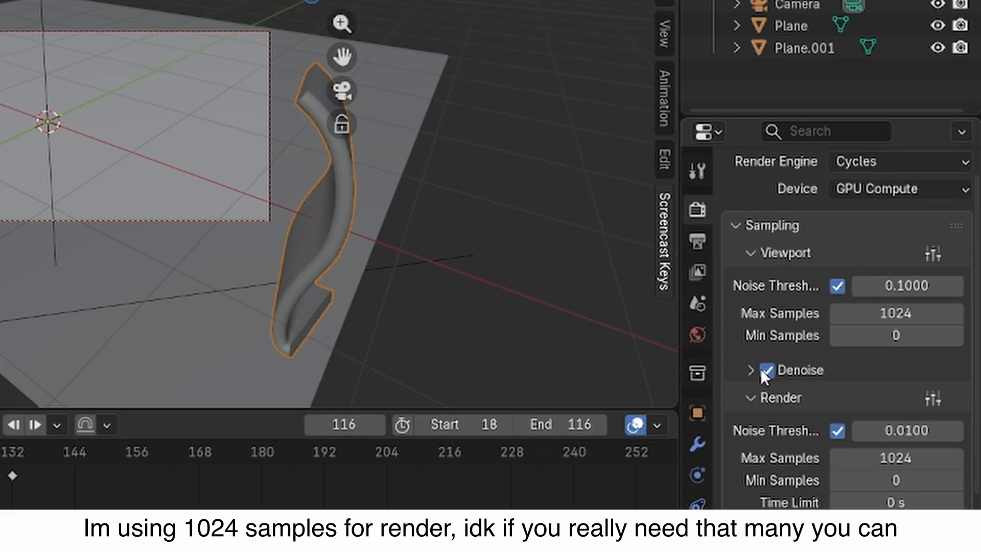
pyautogui.scroll(-2, 782, 437)
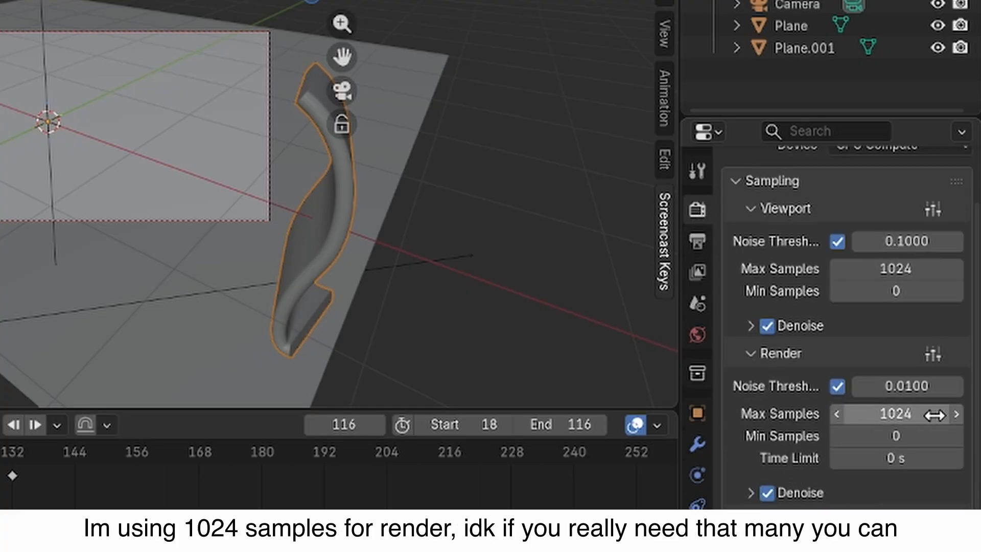
pyautogui.scroll(-3, 774, 420)
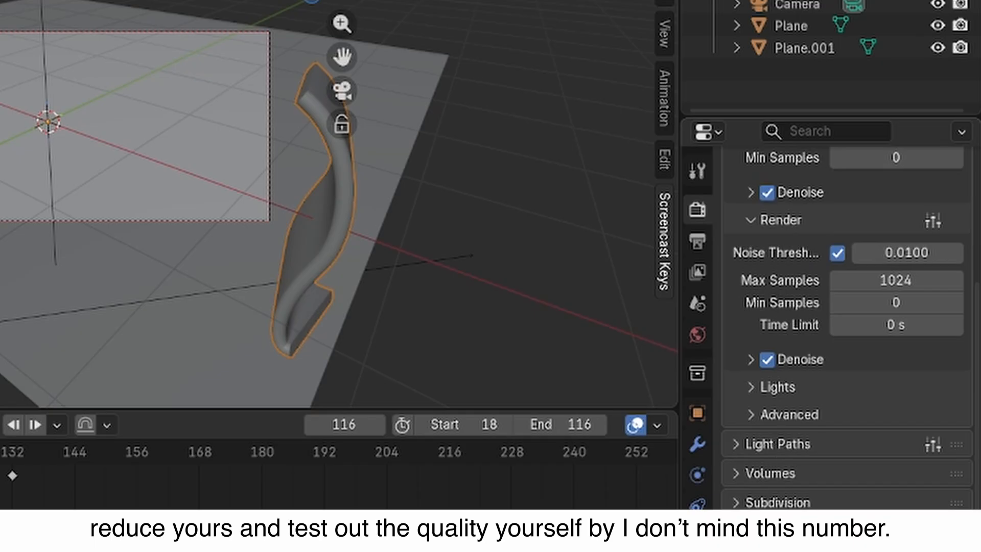
pyautogui.scroll(-2, 848, 327)
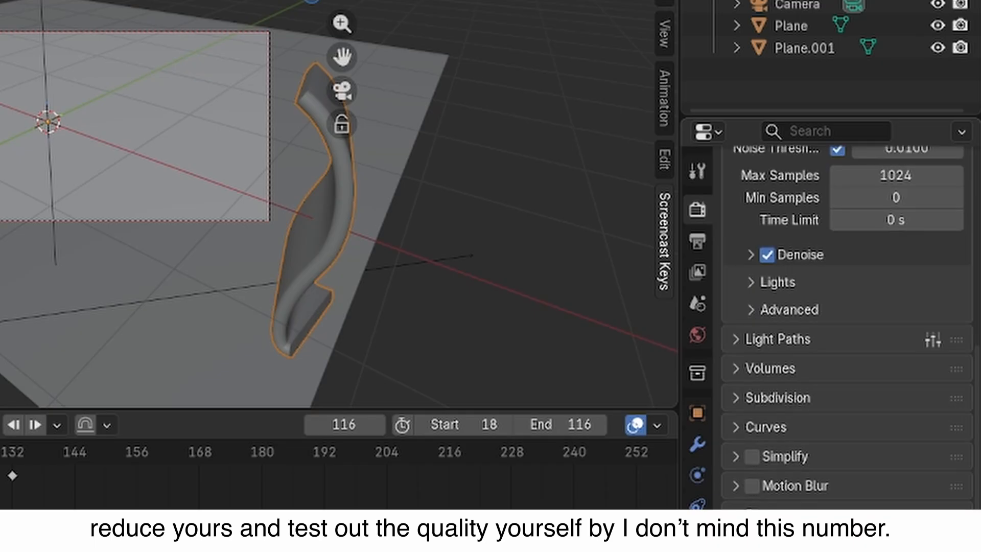
pyautogui.scroll(10, 843, 327)
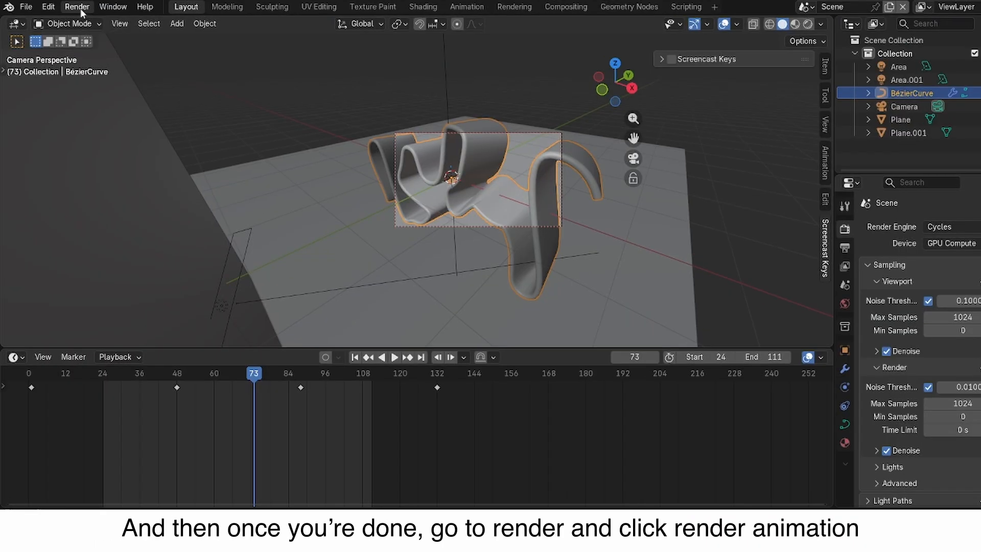
pyautogui.click(81, 8)
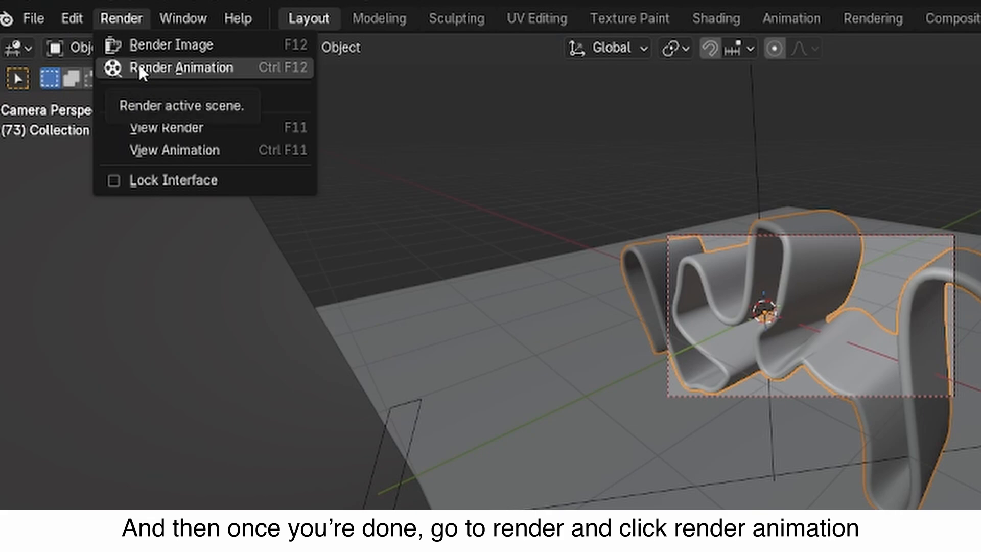
pyautogui.click(139, 66)
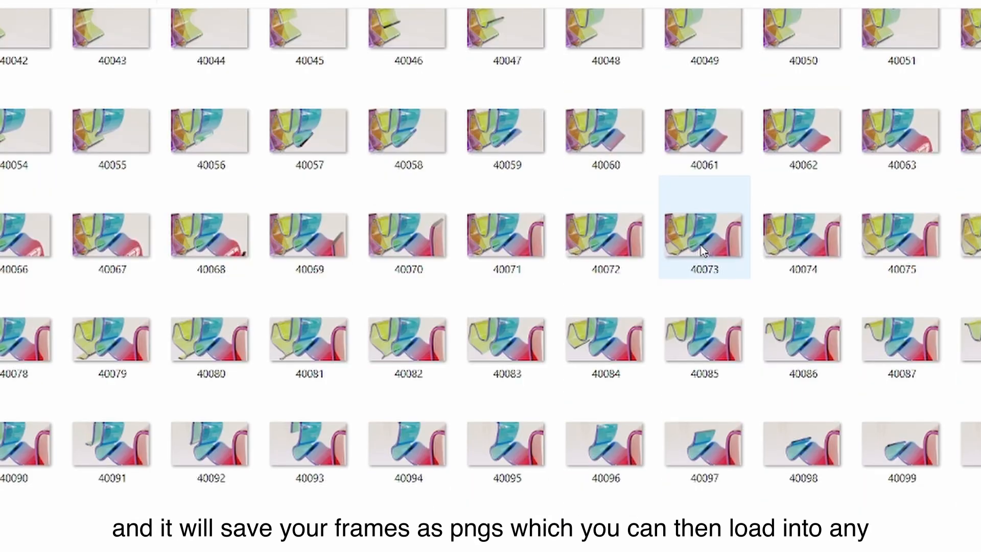
# - Switch to the output folder in the file manager and look through the rendered PNG frames
pyautogui.scroll(-3, 916, 450)
pyautogui.scroll(5, 921, 490)
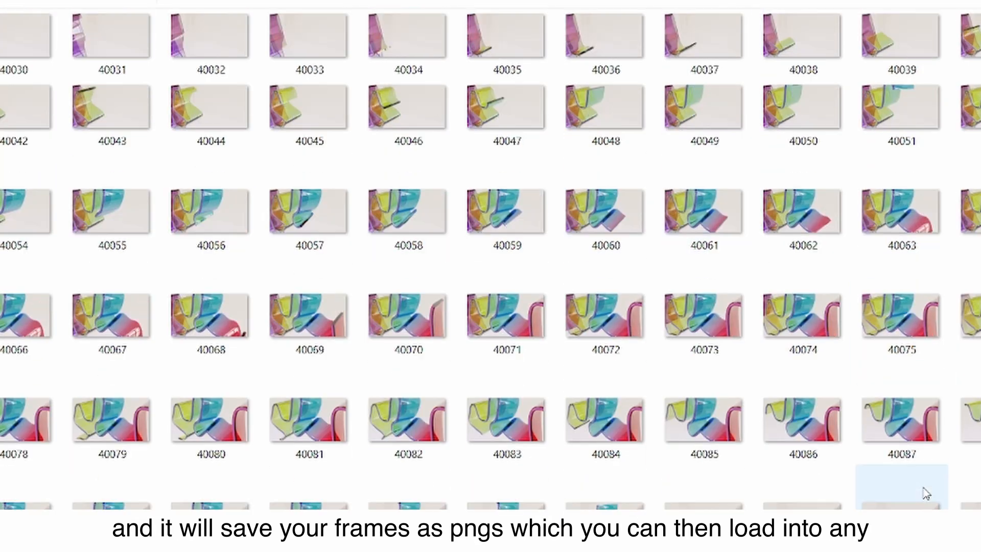
pyautogui.scroll(-4, 929, 491)
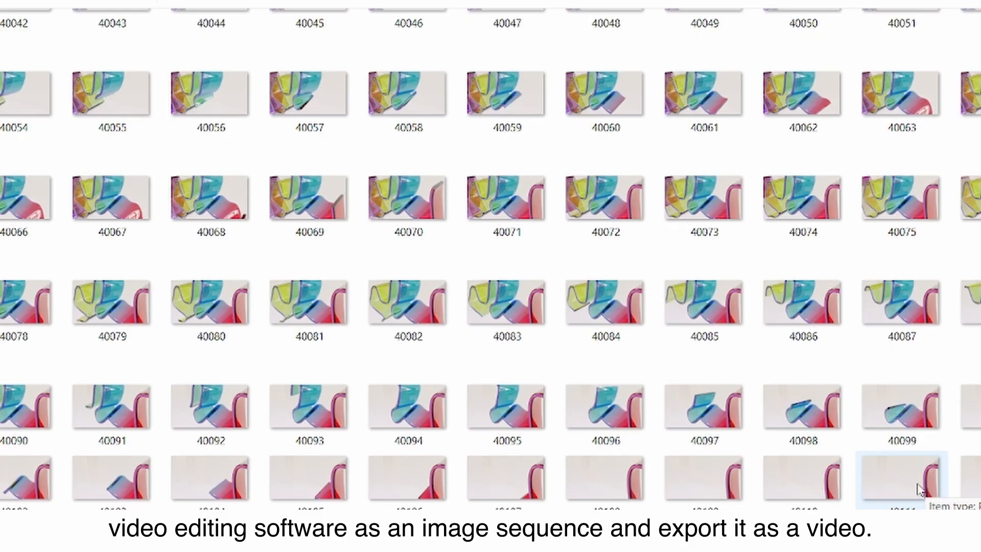
pyautogui.scroll(4, 639, 342)
pyautogui.scroll(-4, 350, 405)
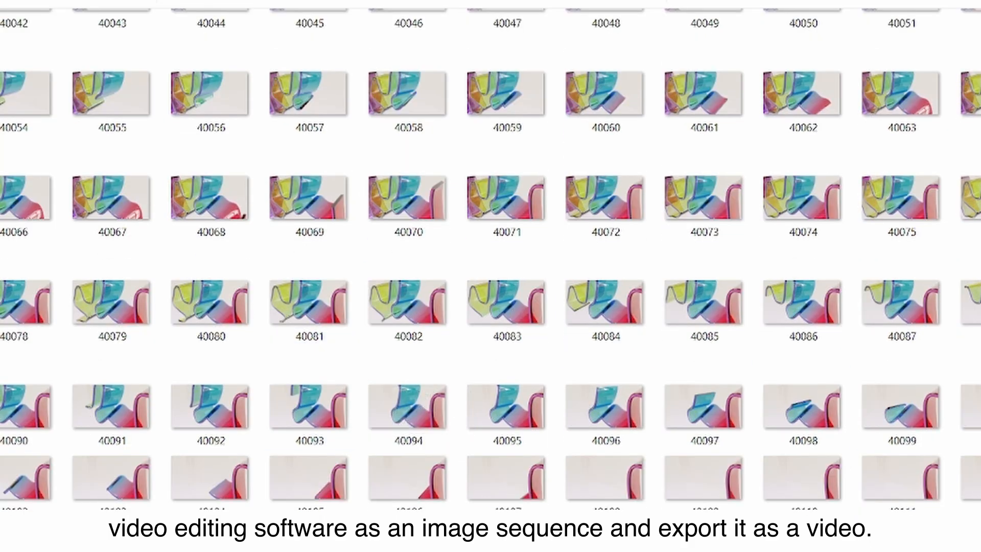